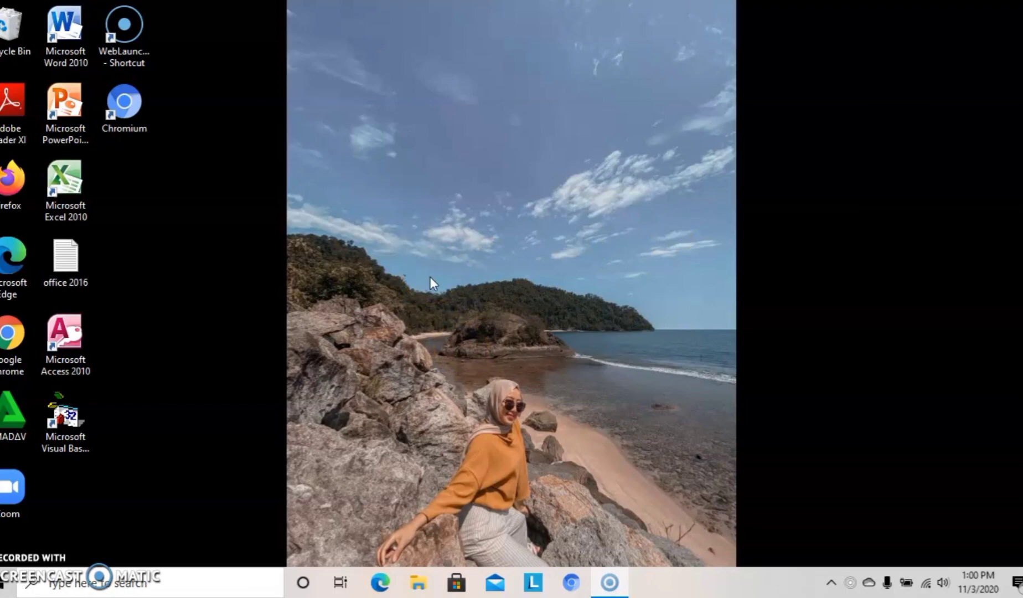
Launch Microsoft Access 2010 from the desktop and close the Office Activation Wizard.
{"action": "double_click", "coordinate": [83, 347]}
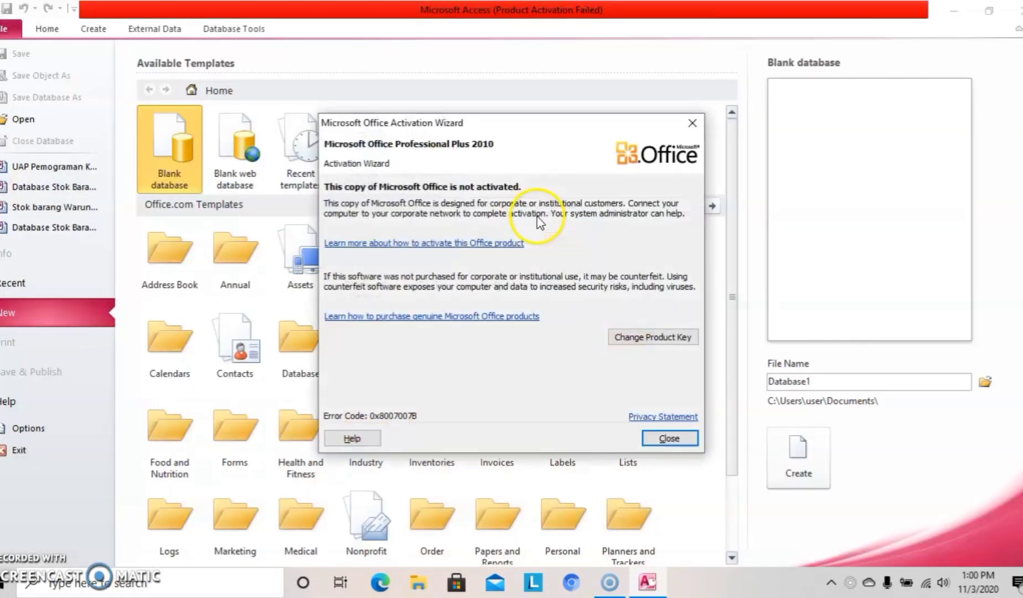
{"action": "left_click", "coordinate": [695, 120]}
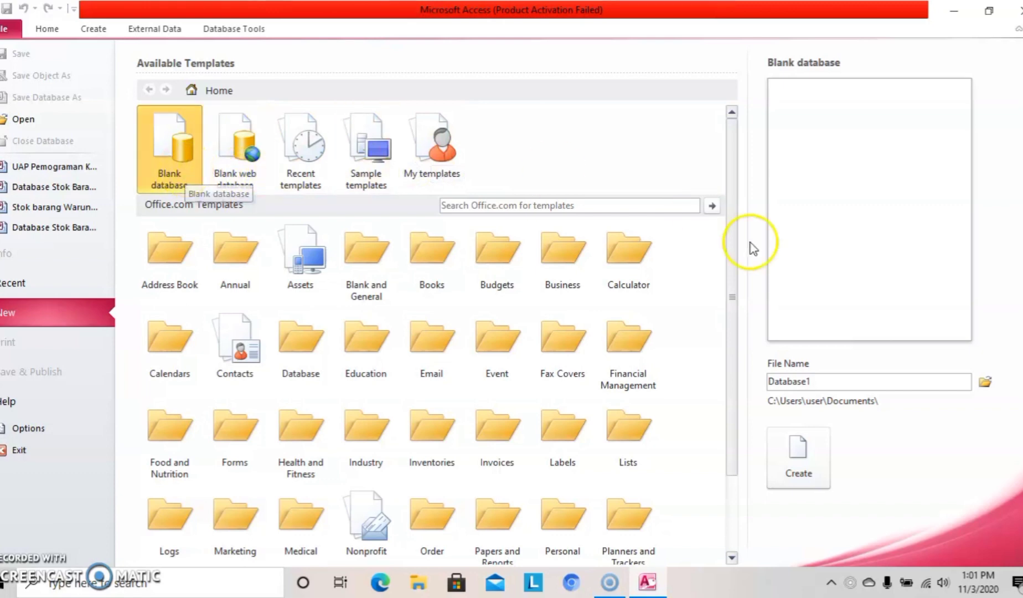
Replace the default Database1 file name with 'UAP Pemograman Komputer_'.
{"action": "double_click", "coordinate": [844, 381]}
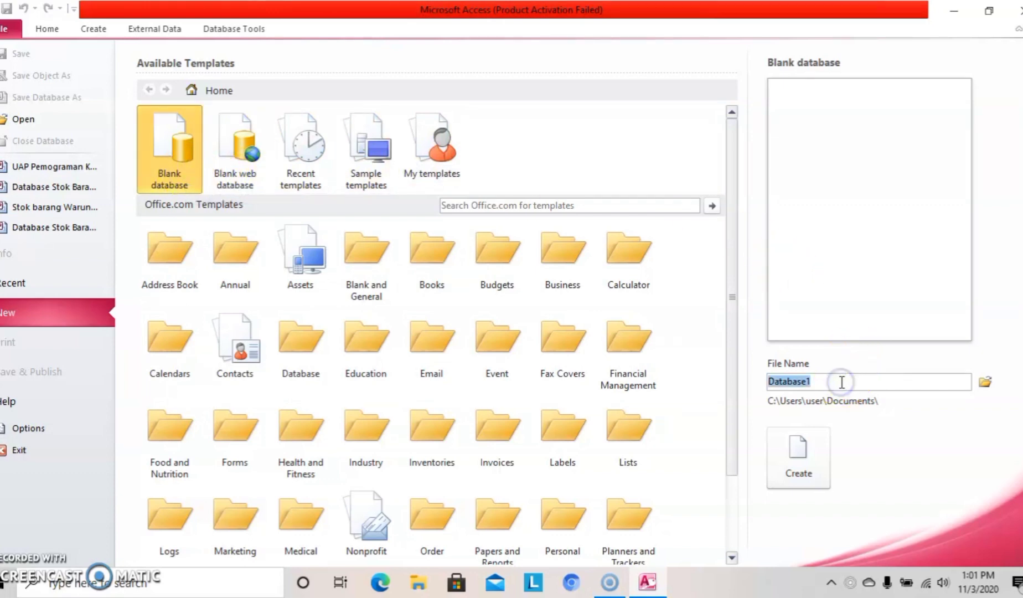
{"action": "key", "text": "BackSpace"}
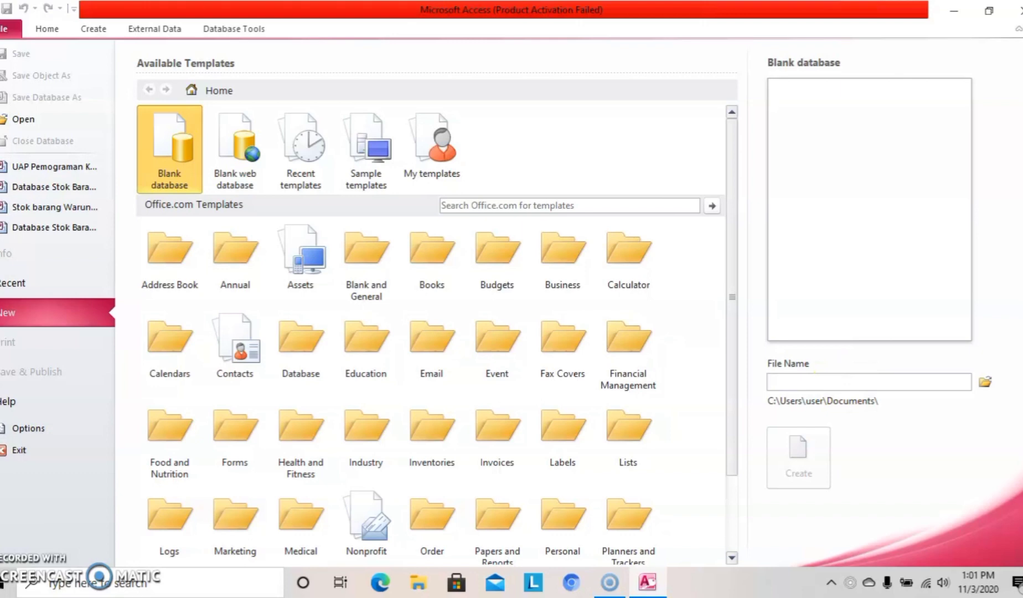
{"action": "type", "text": "U"}
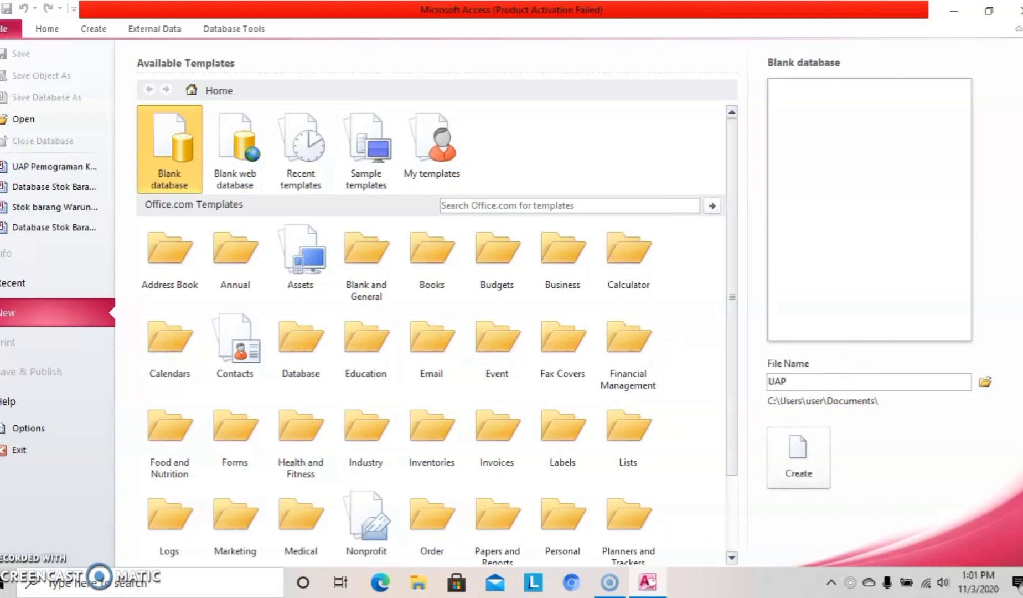
{"action": "type", "text": "AP P"}
{"action": "key", "text": "Caps_Lock"}
{"action": "type", "text": "emograma"}
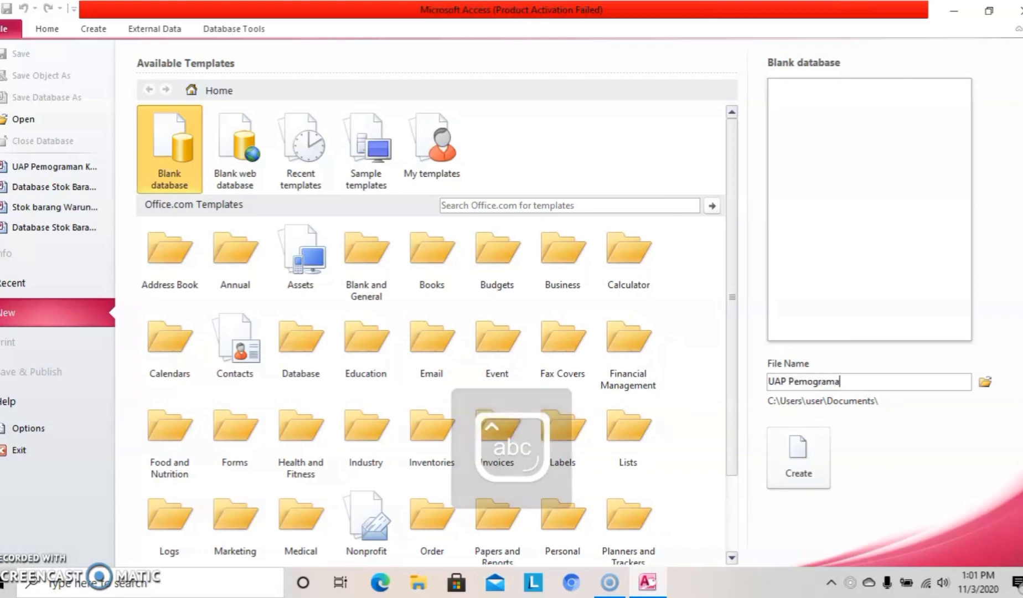
{"action": "type", "text": "n Komput"}
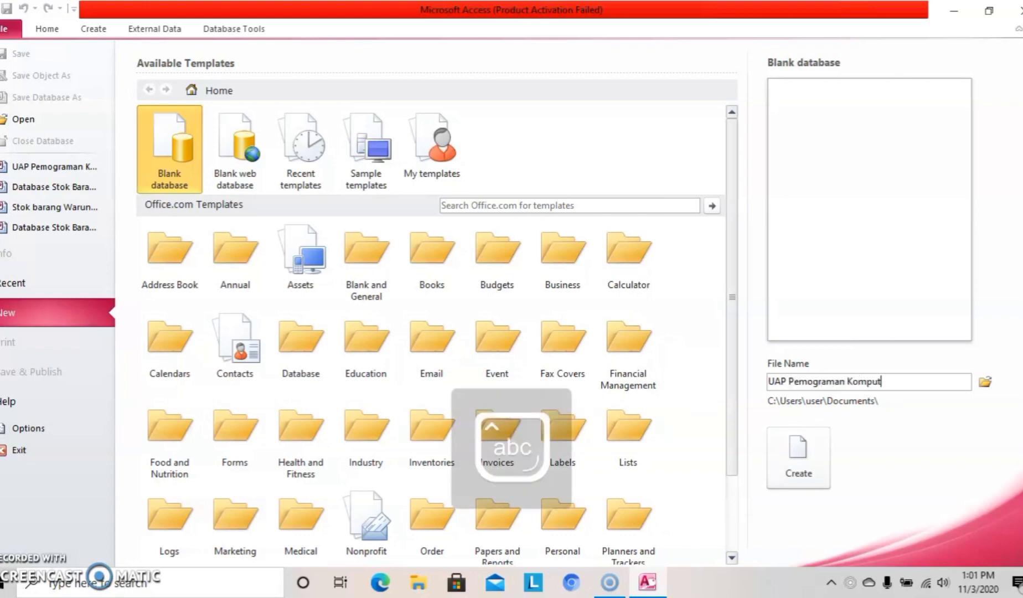
{"action": "type", "text": "er_"}
Append the student's full name and ID number to the database file name.
{"action": "key", "text": "Caps_Lock"}
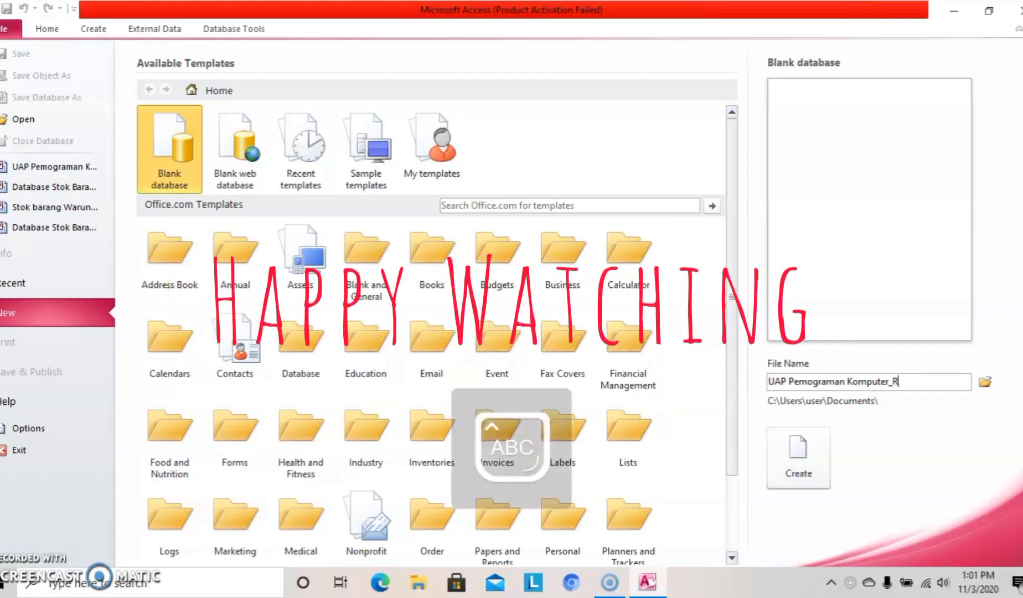
{"action": "key", "text": "Caps_Lock"}
{"action": "key", "text": "Caps_Lock"}
{"action": "key", "text": "Caps_Lock"}
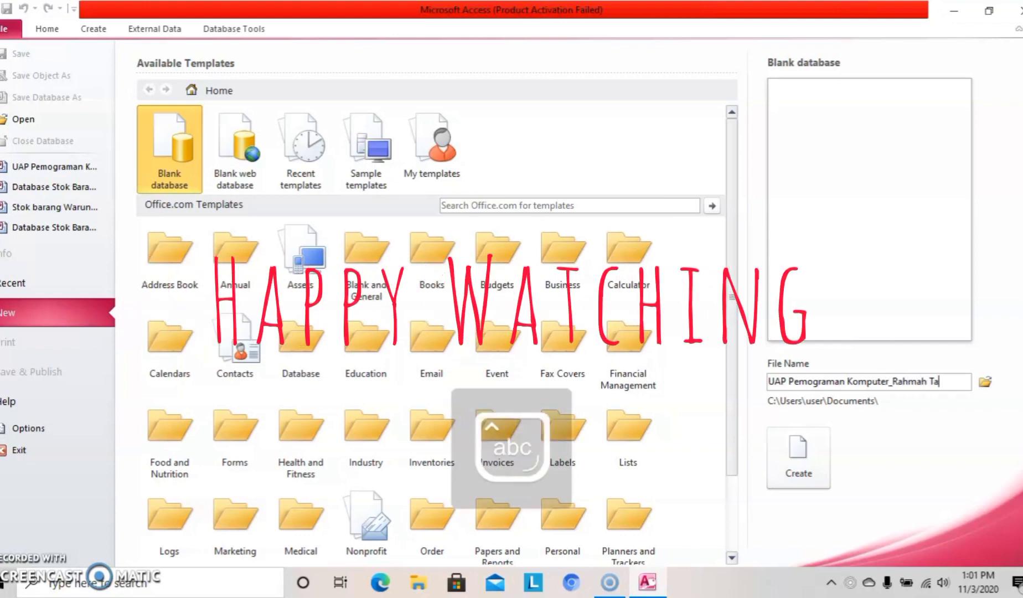
{"action": "key", "text": "Caps_Lock"}
{"action": "key", "text": "Caps_Lock"}
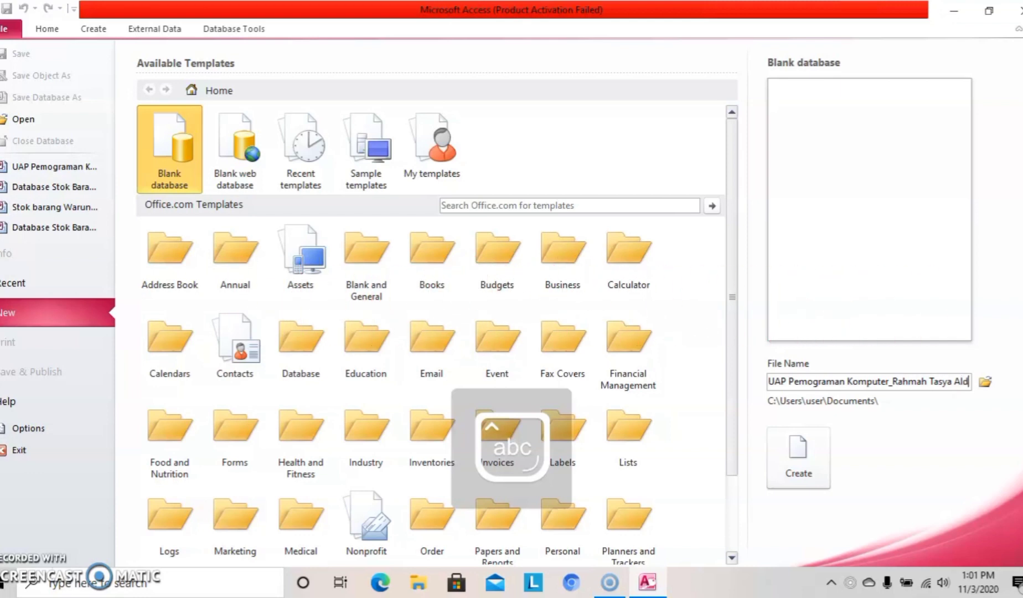
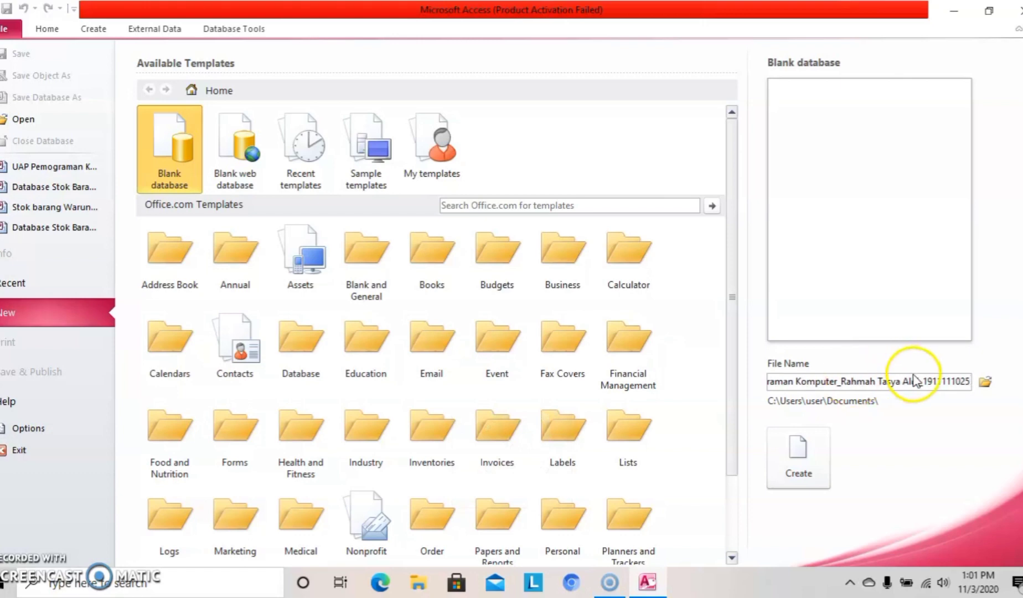
Set the database to save in the Downloads folder as Access 2002-2003 format.
{"action": "left_click", "coordinate": [983, 383]}
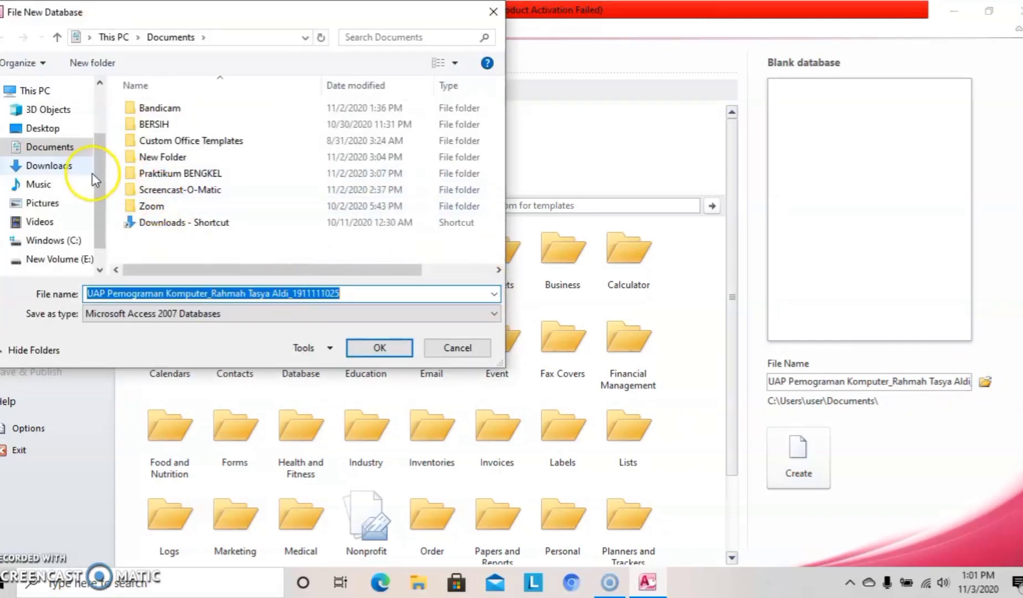
{"action": "left_click", "coordinate": [72, 166]}
{"action": "left_click", "coordinate": [229, 314]}
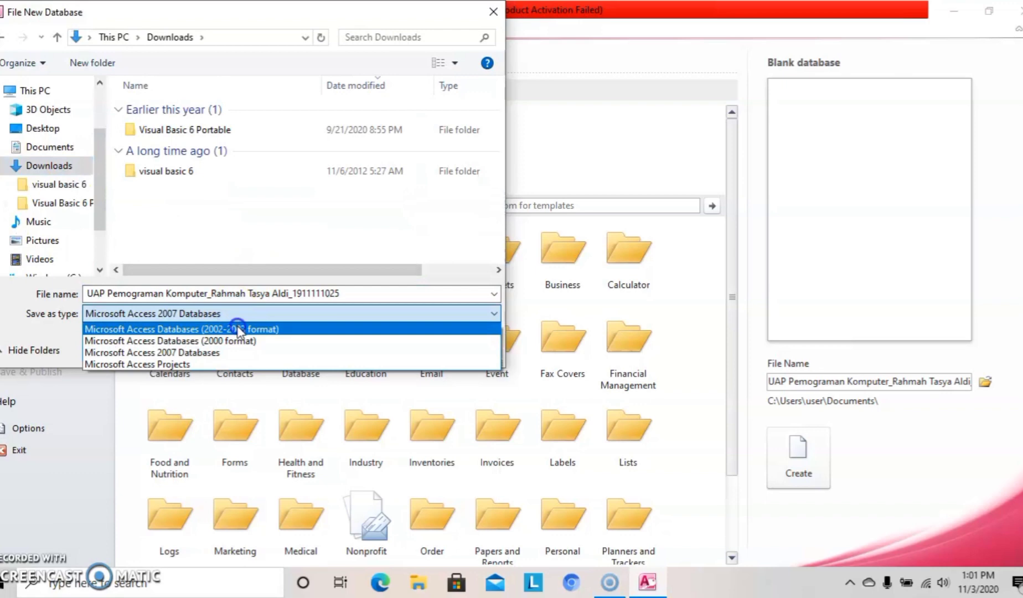
{"action": "left_click", "coordinate": [238, 330]}
{"action": "left_click", "coordinate": [386, 346]}
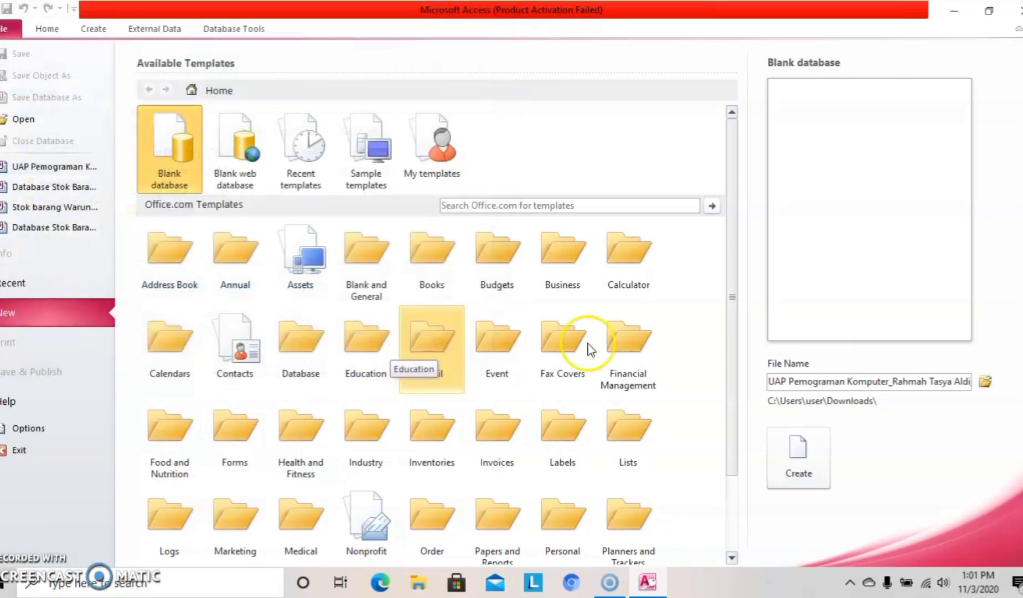
Create the blank database and save its first table as Data_Alat in Design View.
{"action": "left_click", "coordinate": [807, 455]}
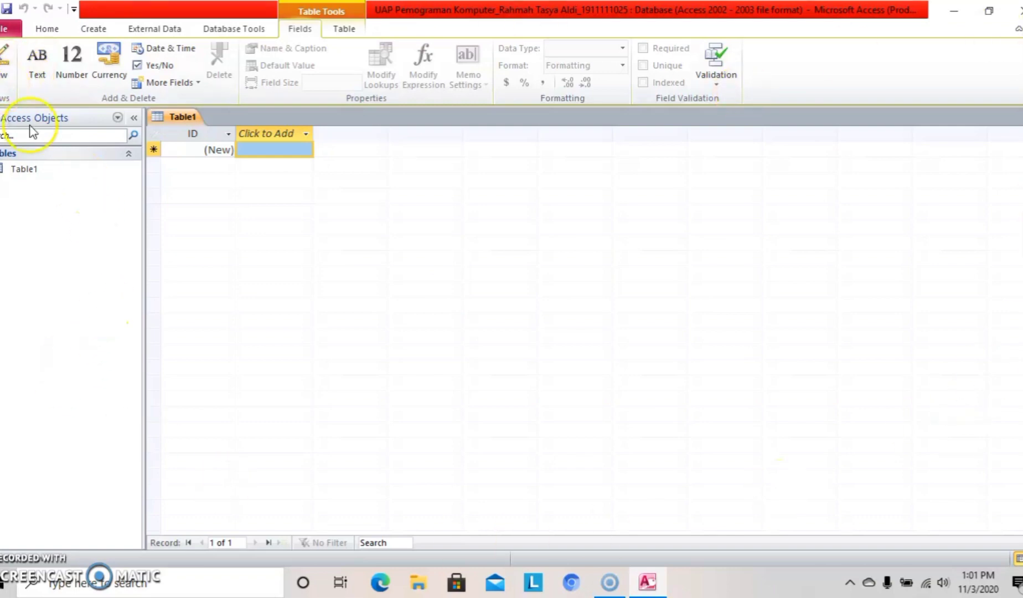
{"action": "left_click", "coordinate": [6, 75]}
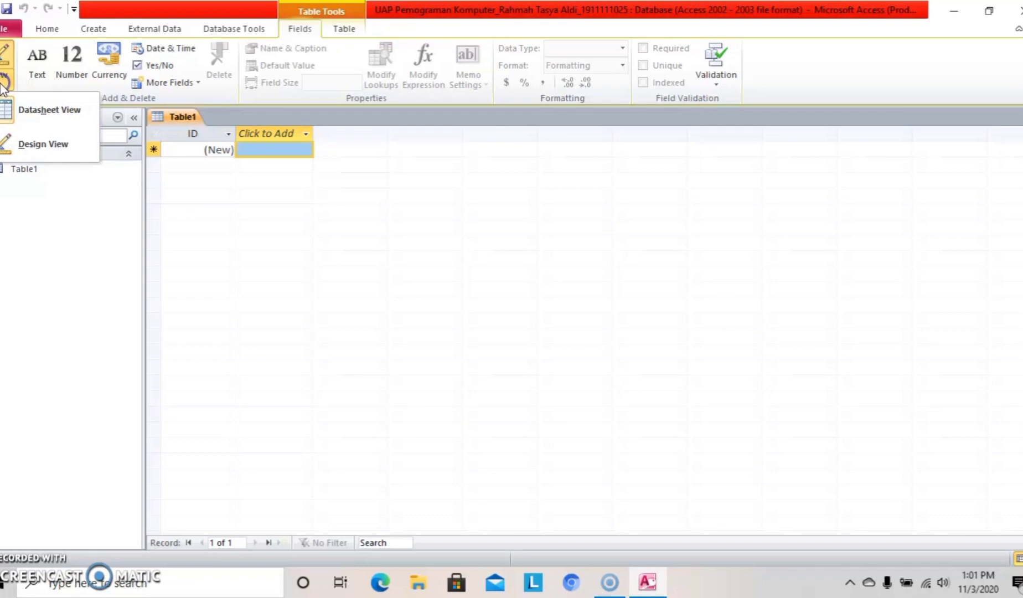
{"action": "left_click", "coordinate": [37, 145]}
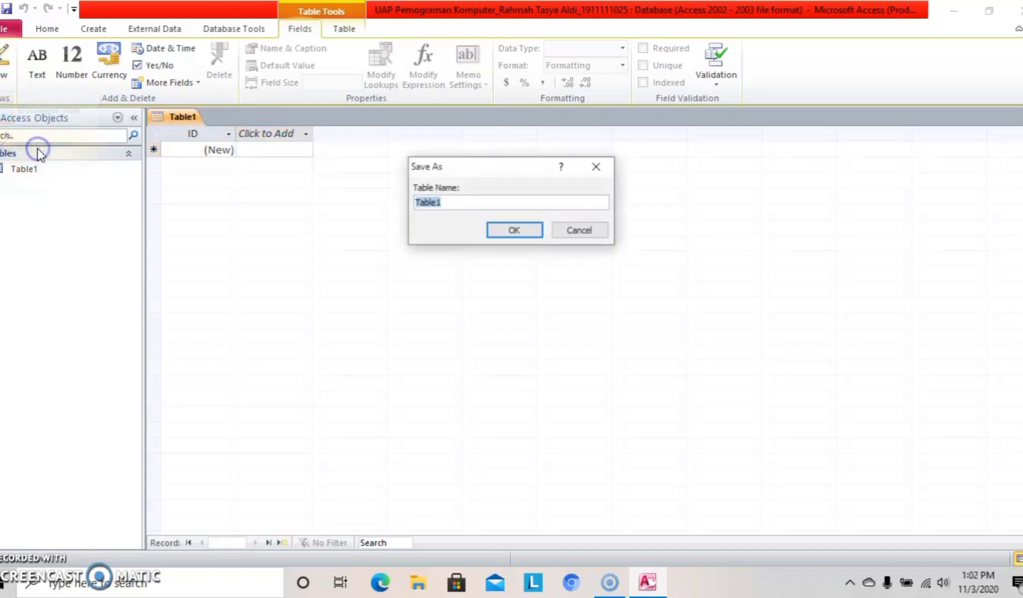
{"action": "left_click", "coordinate": [451, 203]}
{"action": "key", "text": "BackSpace"}
{"action": "key", "text": "BackSpace"}
{"action": "key", "text": "BackSpace"}
{"action": "key", "text": "BackSpace"}
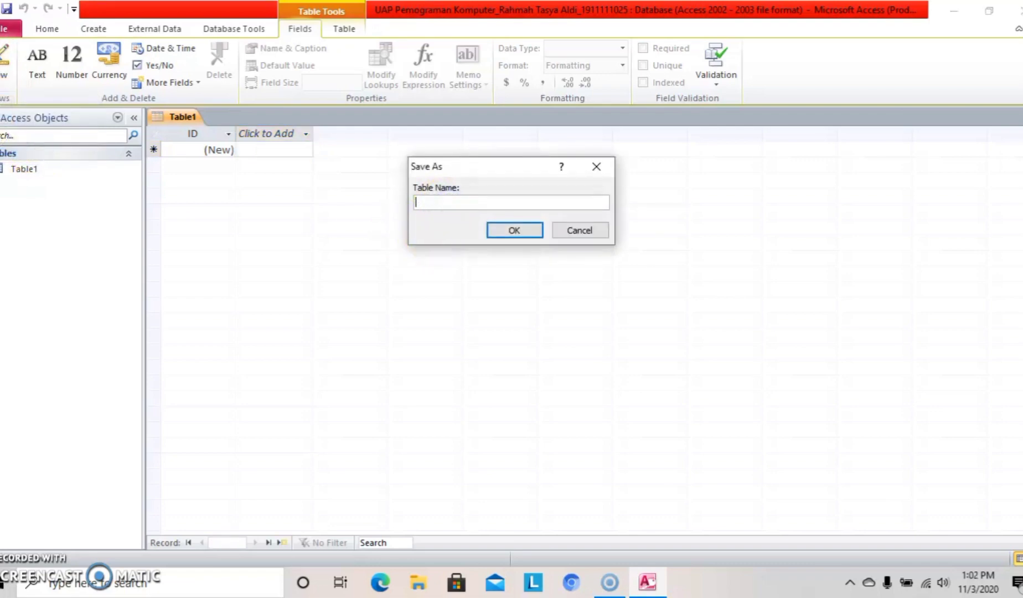
{"action": "type", "text": "D"}
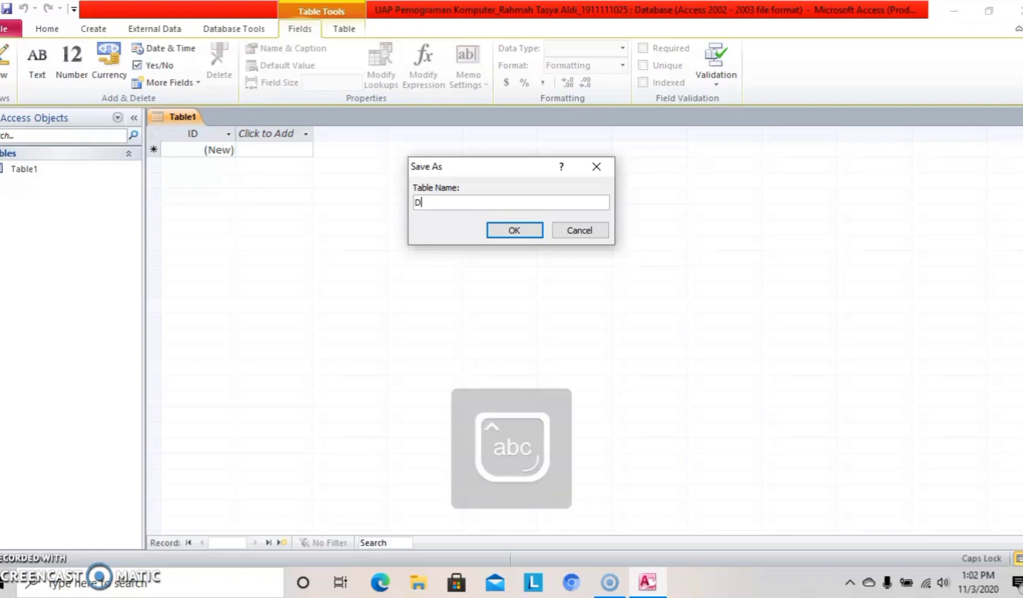
{"action": "type", "text": "ata_Alat"}
{"action": "left_click", "coordinate": [506, 235]}
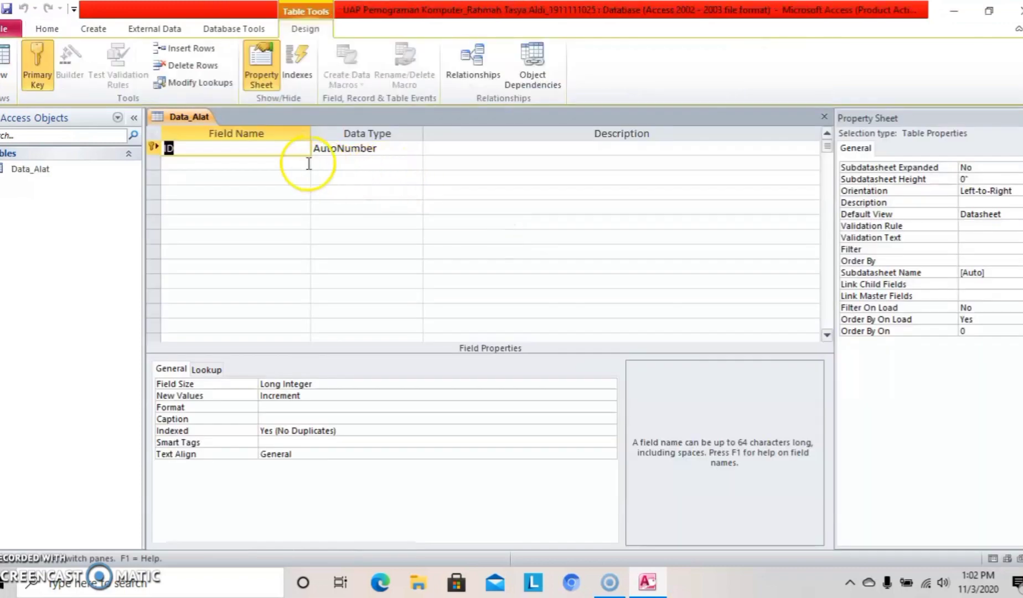
Rename the first field from ID to Nama_Alat and make it a Text field.
{"action": "left_click", "coordinate": [287, 160]}
{"action": "left_click", "coordinate": [274, 148]}
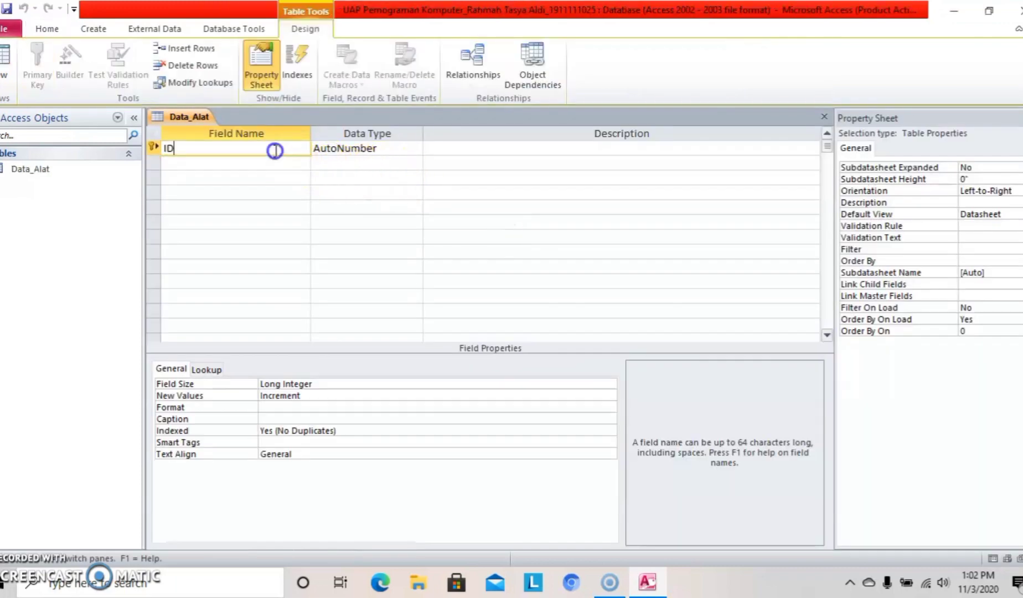
{"action": "key", "text": "BackSpace"}
{"action": "key", "text": "BackSpace"}
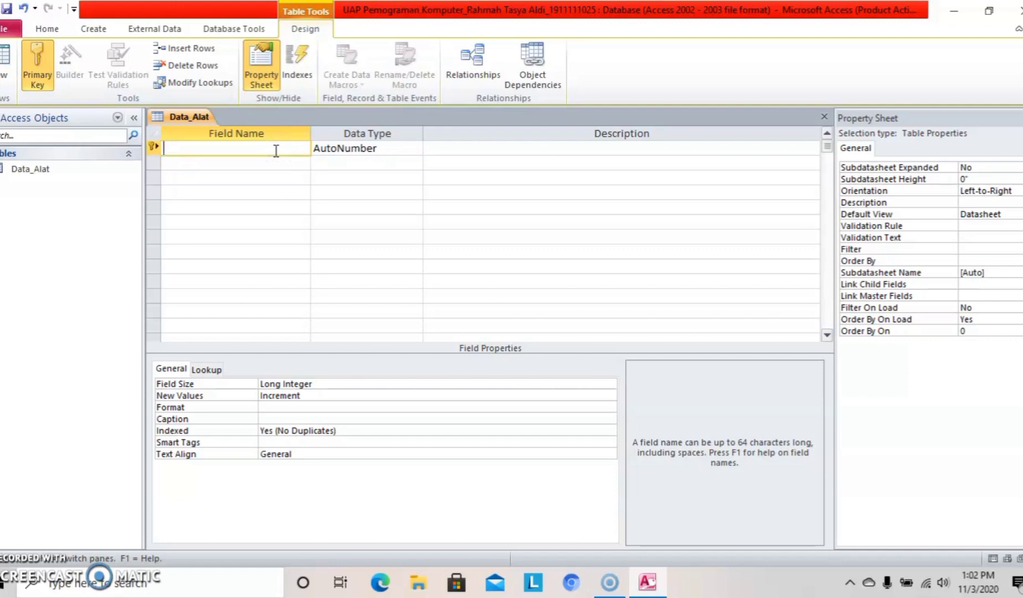
{"action": "left_click", "coordinate": [274, 149]}
{"action": "key", "text": "Caps_Lock"}
{"action": "type", "text": "N"}
{"action": "key", "text": "Caps_Lock"}
{"action": "type", "text": "ama"}
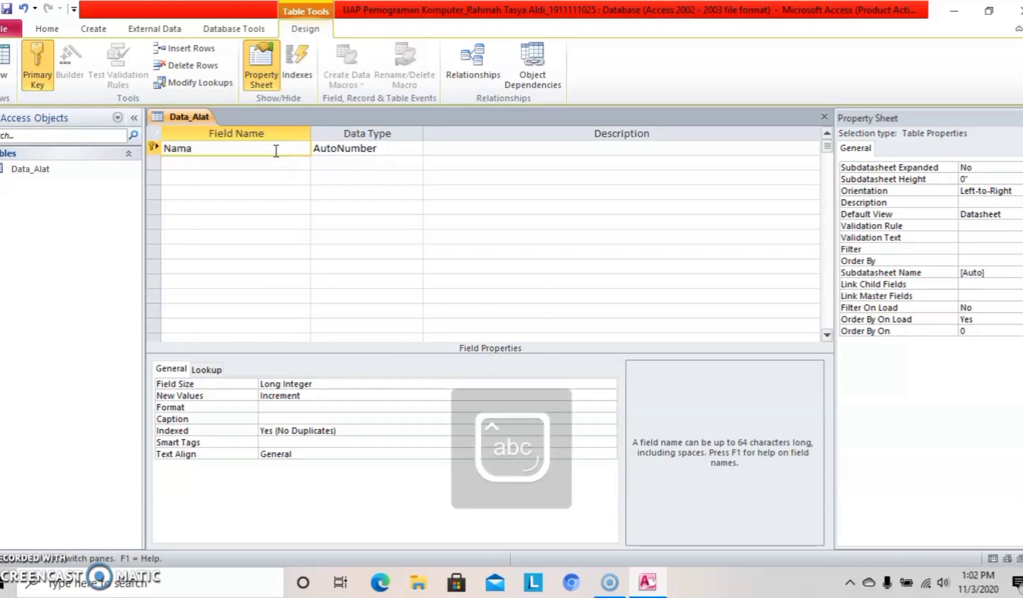
{"action": "type", "text": "_"}
{"action": "key", "text": "Caps_Lock"}
{"action": "type", "text": "A"}
{"action": "key", "text": "Caps_Lock"}
{"action": "type", "text": "lat"}
{"action": "left_click", "coordinate": [365, 149]}
{"action": "left_click", "coordinate": [415, 149]}
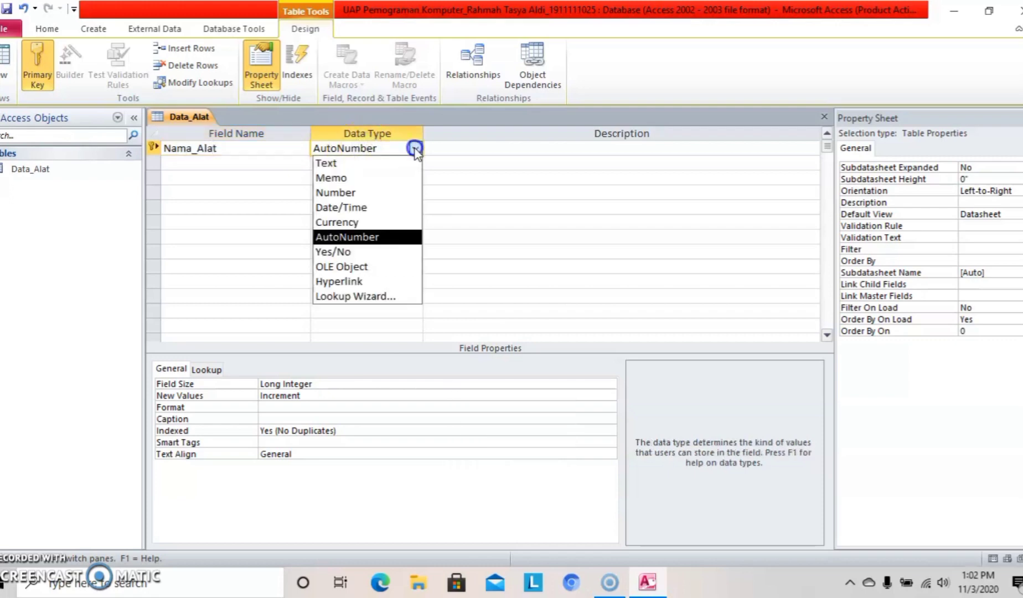
{"action": "left_click", "coordinate": [332, 163]}
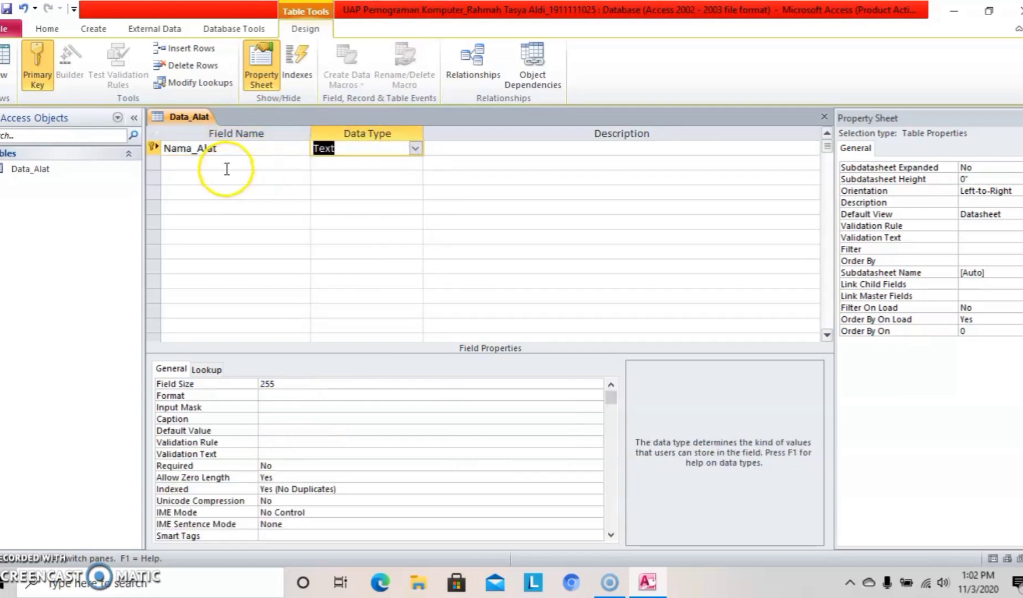
Add a second field ID_Alat with the Text data type.
{"action": "left_click", "coordinate": [227, 169]}
{"action": "key", "text": "Caps_Lock"}
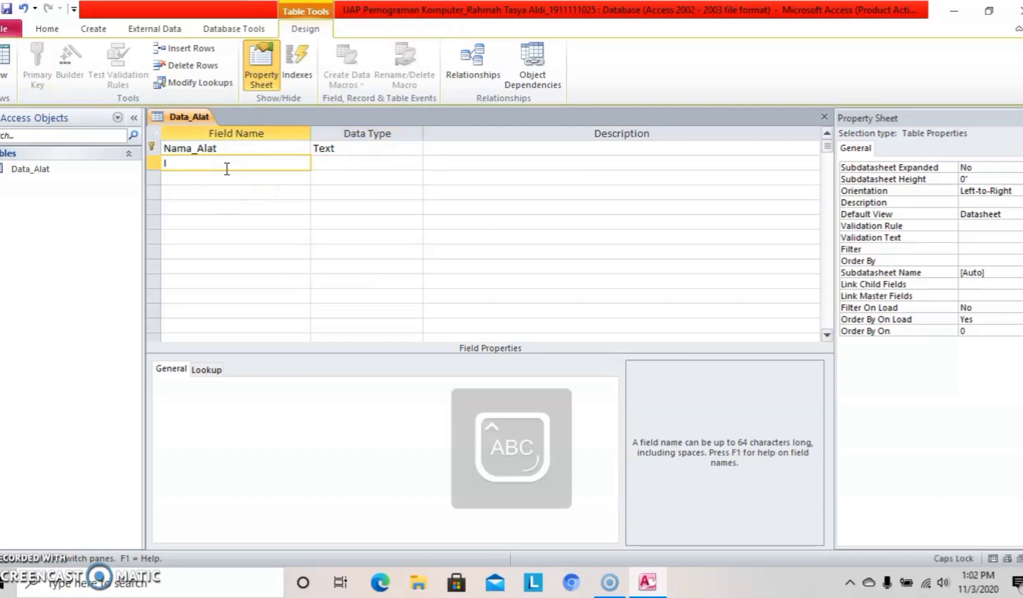
{"action": "type", "text": "ID_A"}
{"action": "key", "text": "Caps_Lock"}
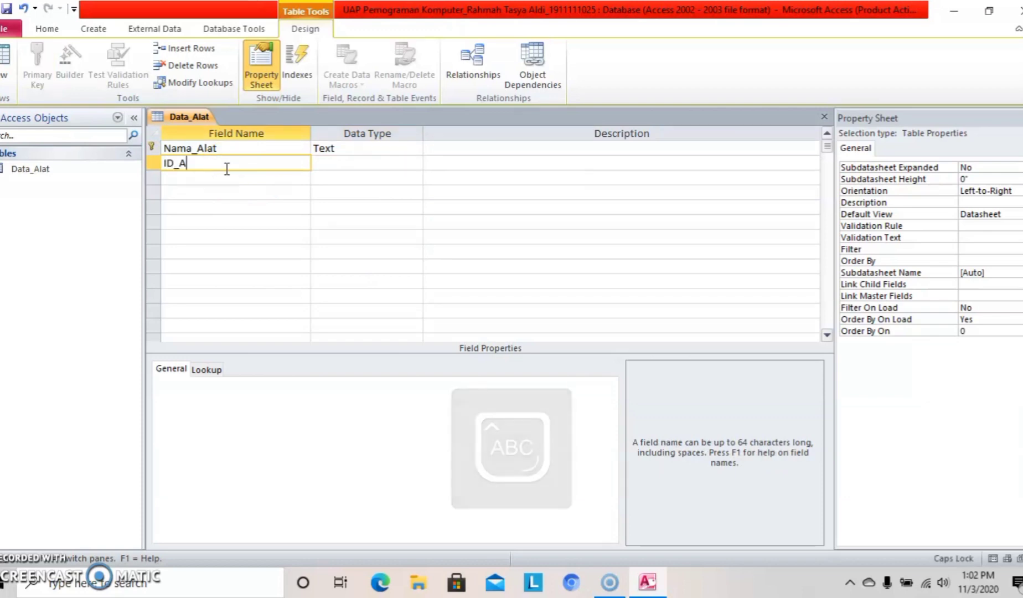
{"action": "type", "text": "lat"}
{"action": "left_click", "coordinate": [326, 164]}
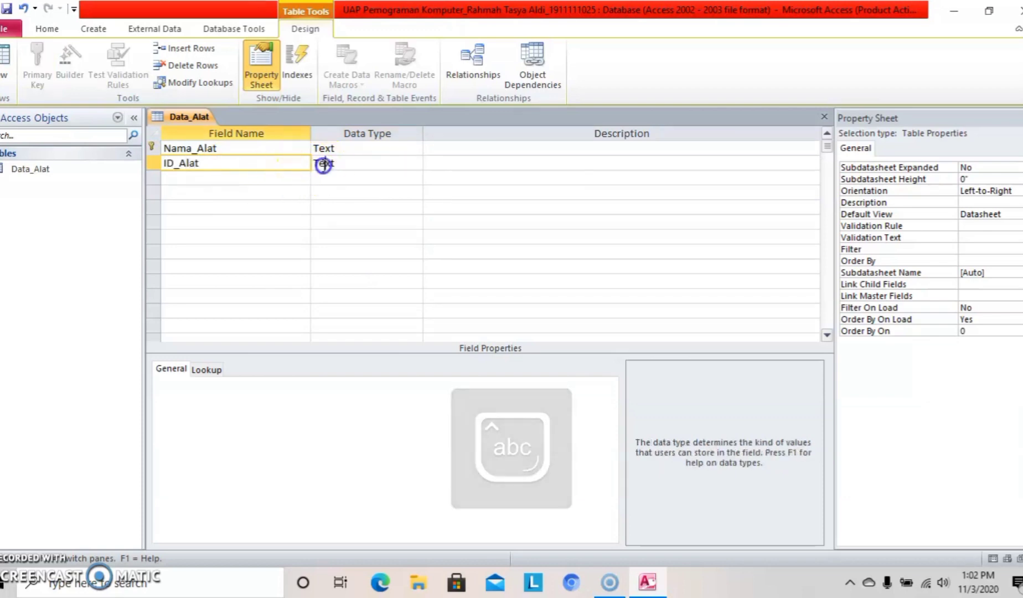
{"action": "left_click", "coordinate": [416, 163]}
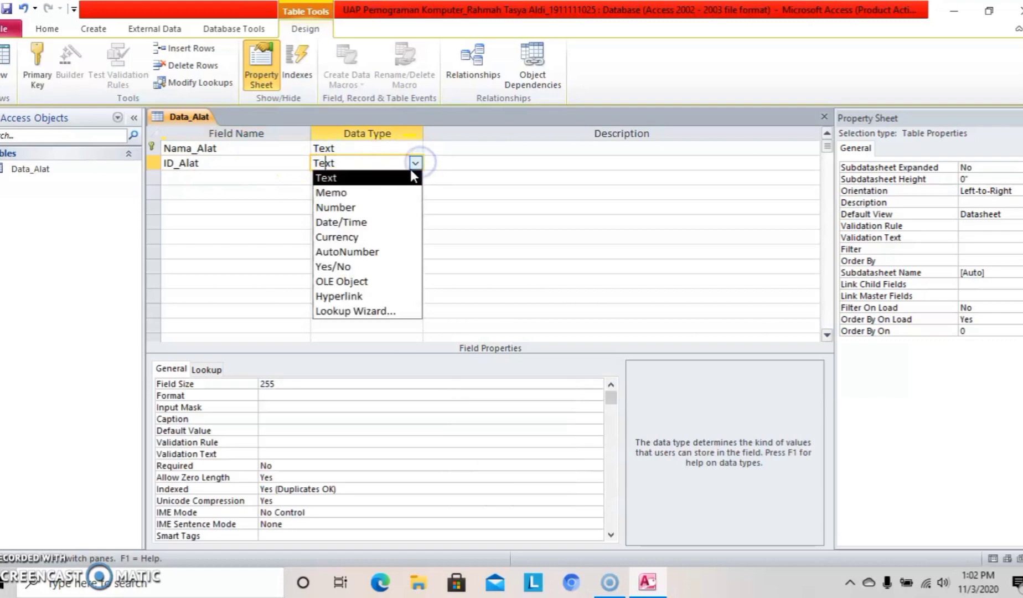
{"action": "left_click", "coordinate": [407, 177]}
Add a third field named Ketersediaan.
{"action": "left_click", "coordinate": [279, 176]}
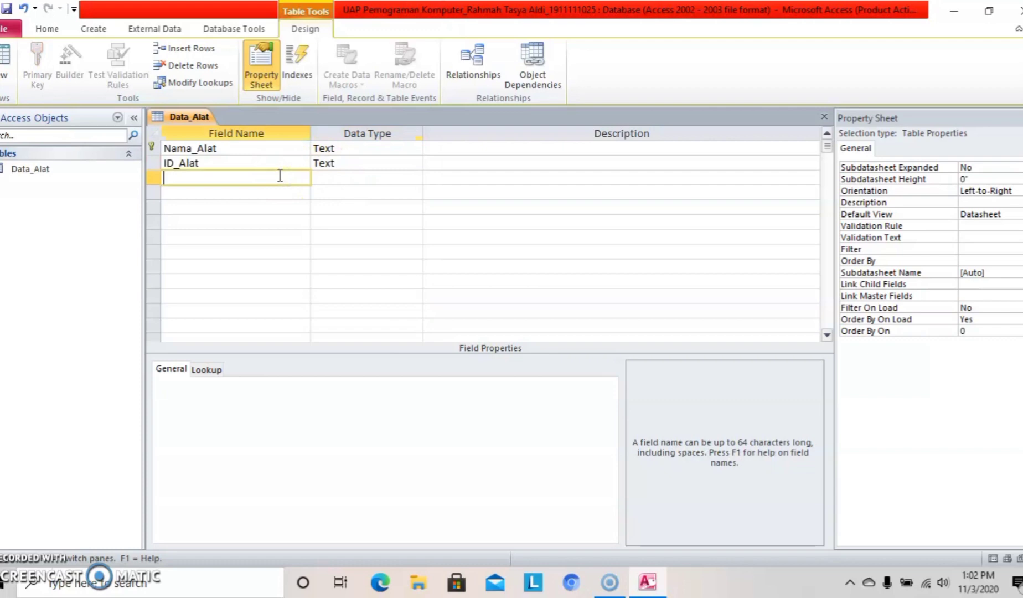
{"action": "key", "text": "Caps_Lock"}
{"action": "type", "text": "K"}
{"action": "key", "text": "Caps_Lock"}
{"action": "type", "text": "te"}
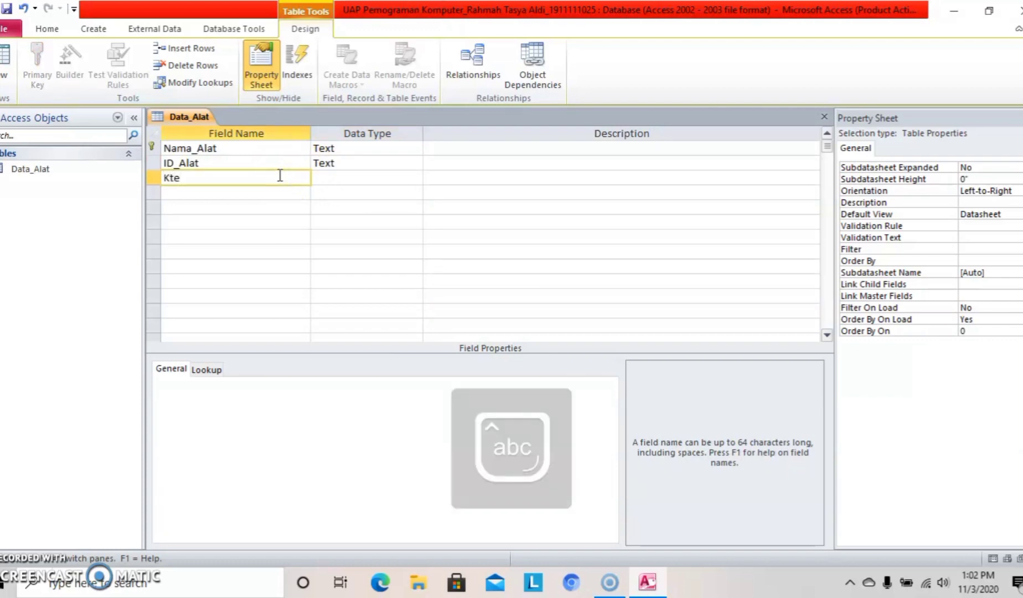
{"action": "key", "text": "BackSpace"}
{"action": "key", "text": "BackSpace"}
{"action": "type", "text": "etersediaan"}
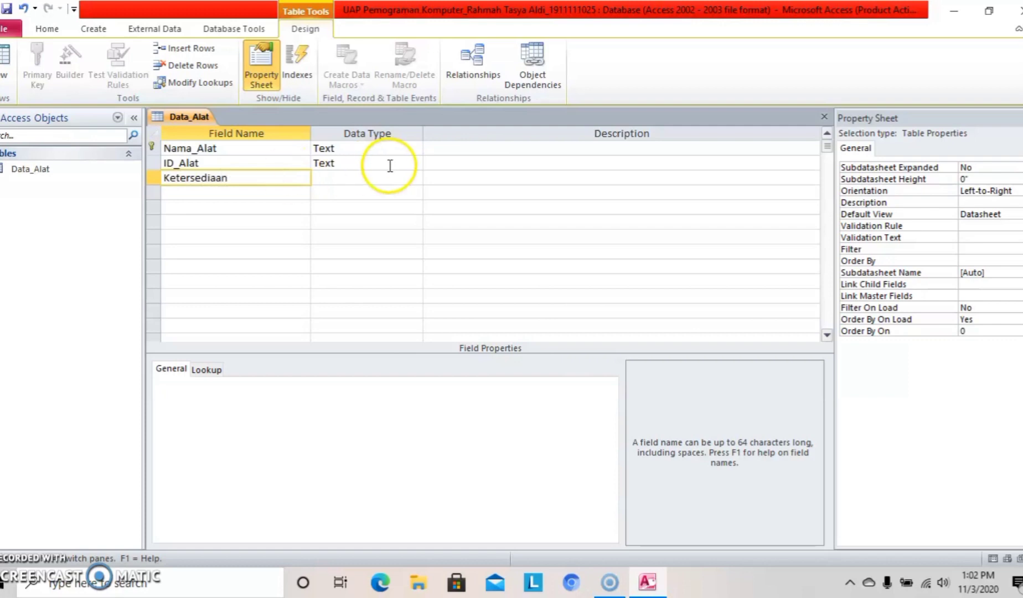
Add a fourth field Jumlah_Alat with the Number data type.
{"action": "left_click", "coordinate": [295, 190]}
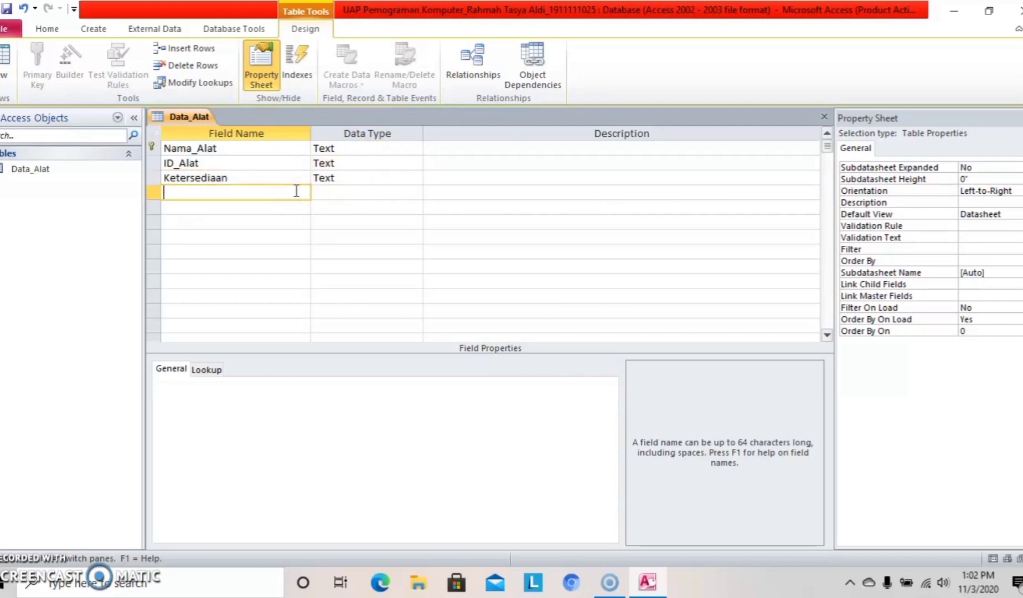
{"action": "key", "text": "Caps_Lock"}
{"action": "type", "text": "J"}
{"action": "key", "text": "Caps_Lock"}
{"action": "type", "text": "u"}
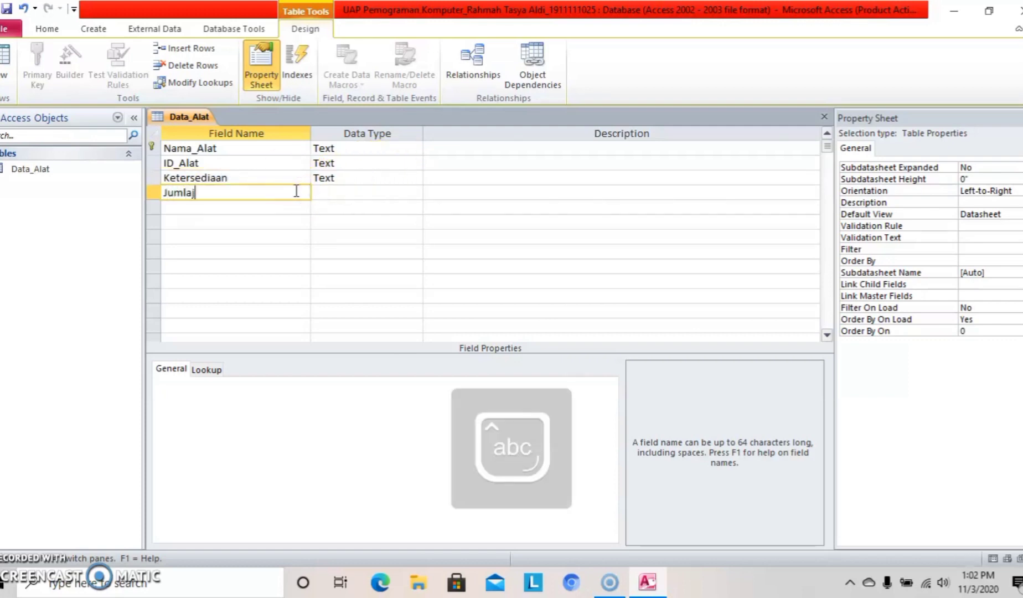
{"action": "type", "text": "mlaj"}
{"action": "key", "text": "BackSpace"}
{"action": "type", "text": "h_"}
{"action": "key", "text": "Caps_Lock"}
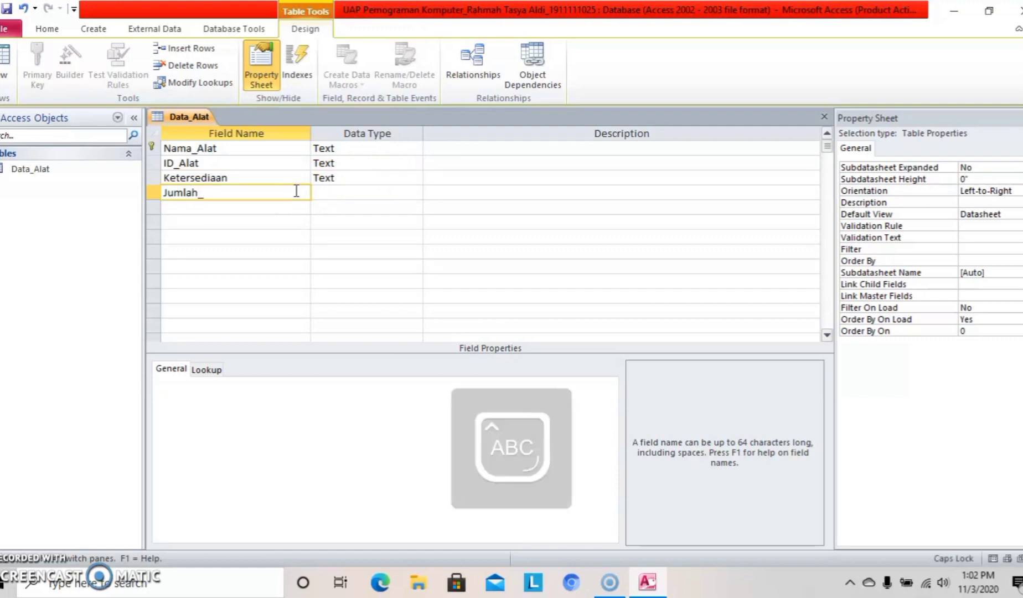
{"action": "type", "text": "A"}
{"action": "key", "text": "Caps_Lock"}
{"action": "type", "text": "lat"}
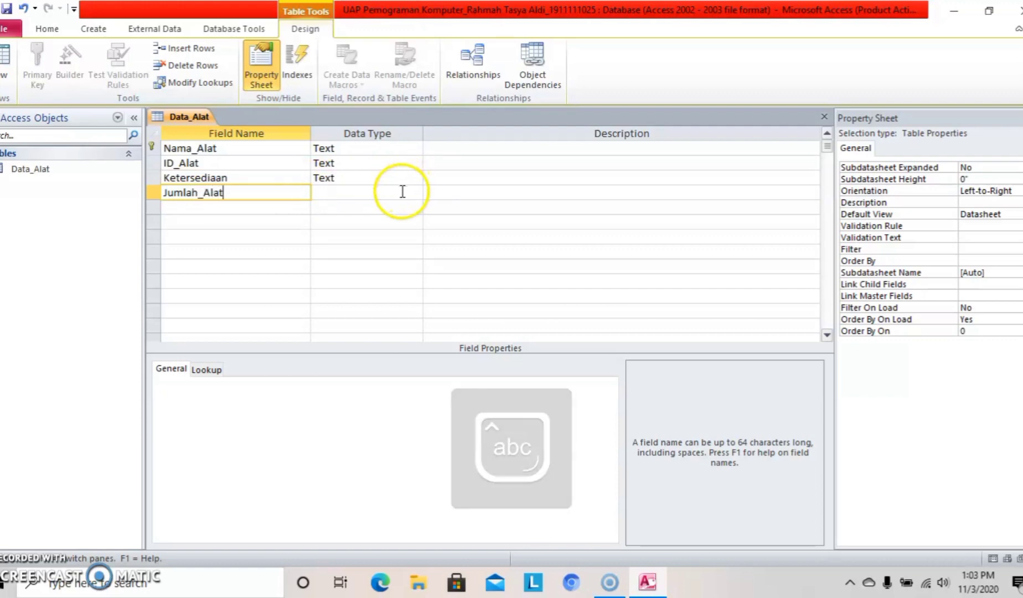
{"action": "left_click", "coordinate": [402, 191]}
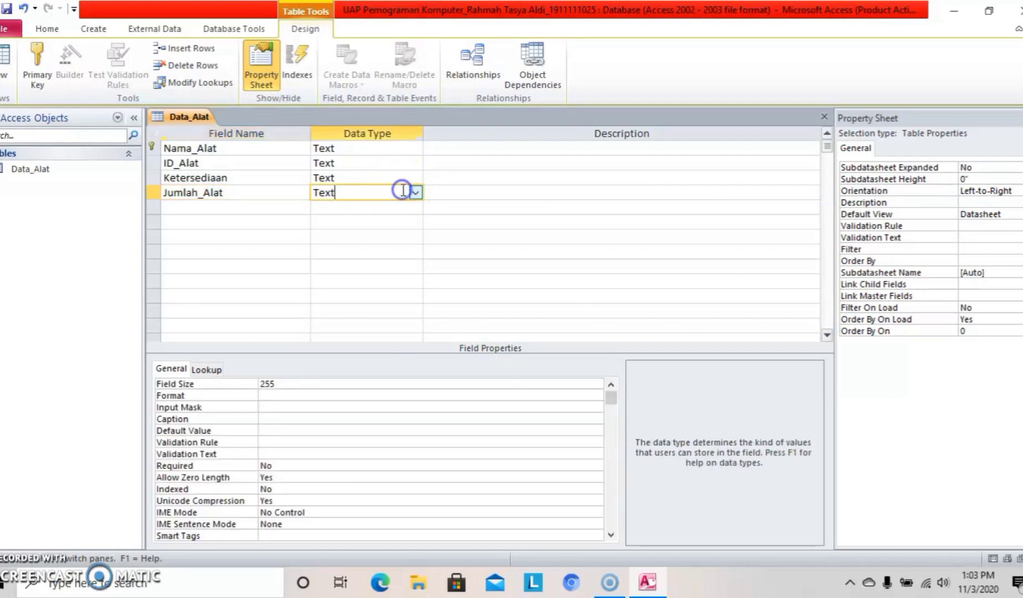
{"action": "left_click", "coordinate": [415, 191]}
{"action": "left_click", "coordinate": [380, 237]}
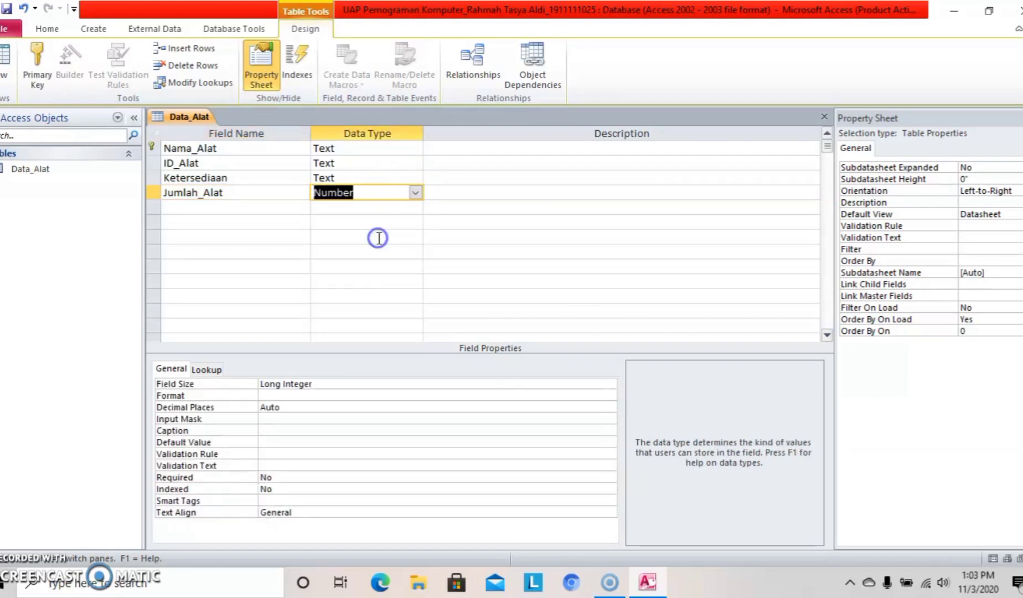
Make Ketersediaan a Lookup Wizard field with typed values TERSEDIA and TIDAK TERSEDIA.
{"action": "left_click", "coordinate": [360, 180]}
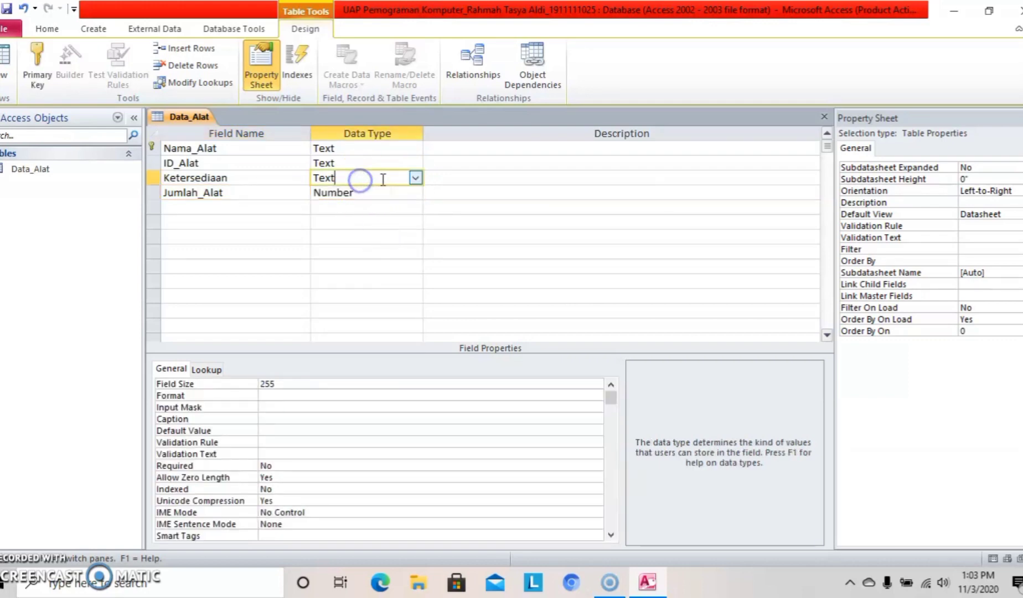
{"action": "left_click", "coordinate": [415, 178]}
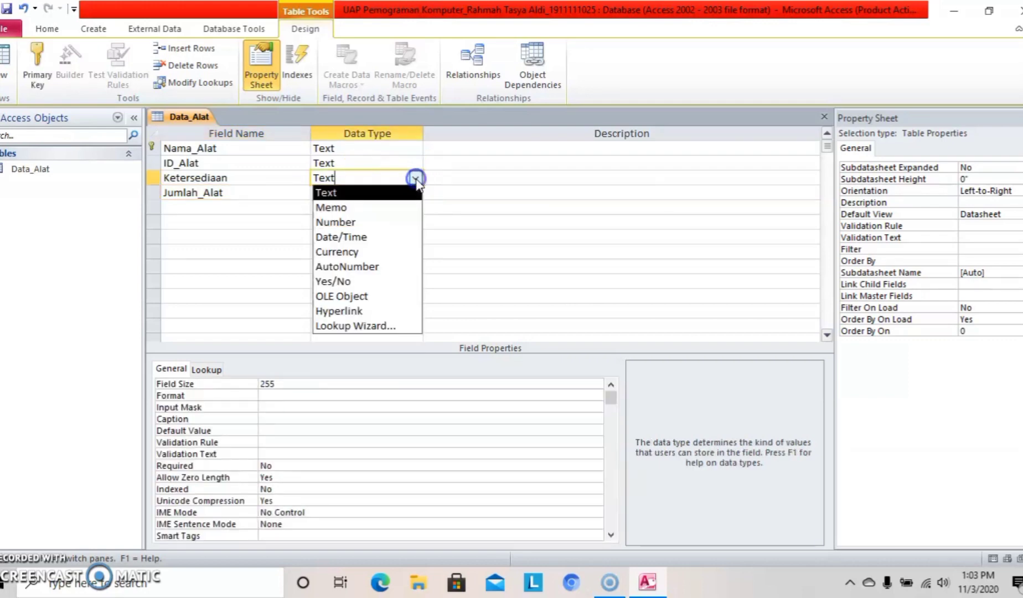
{"action": "left_click", "coordinate": [360, 326]}
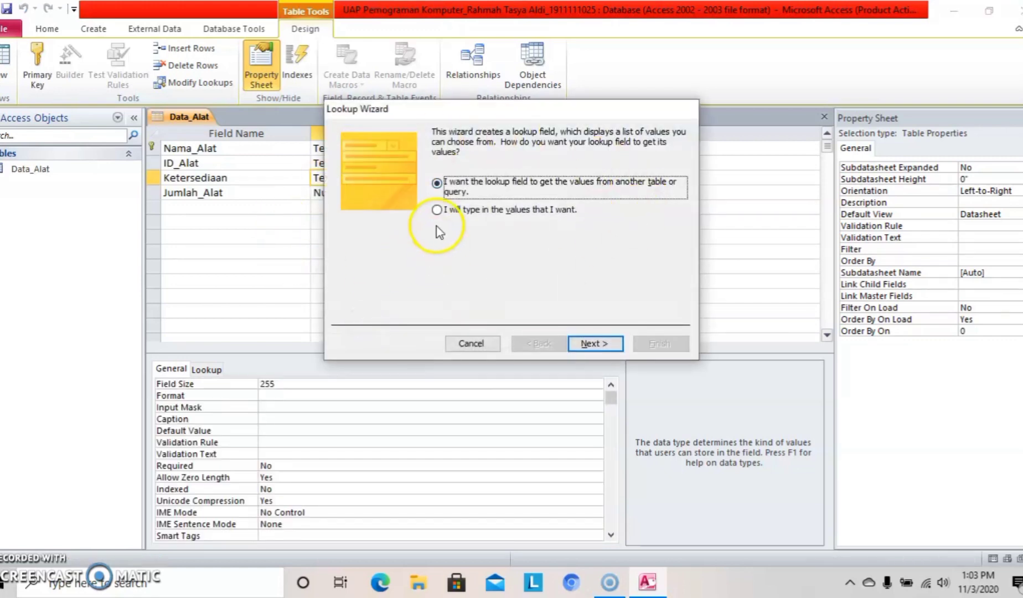
{"action": "left_click", "coordinate": [437, 211]}
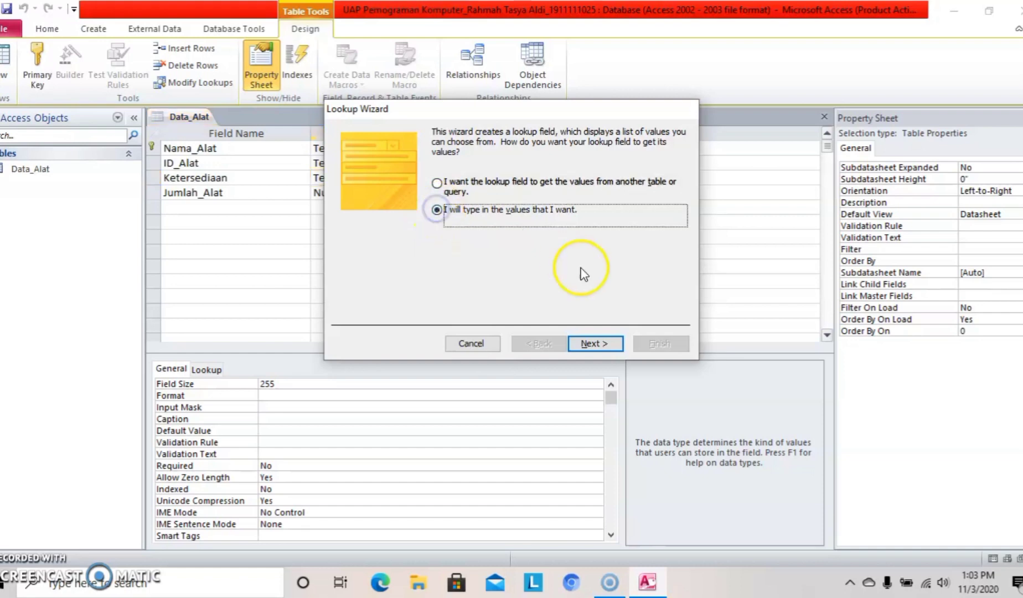
{"action": "left_click", "coordinate": [600, 350]}
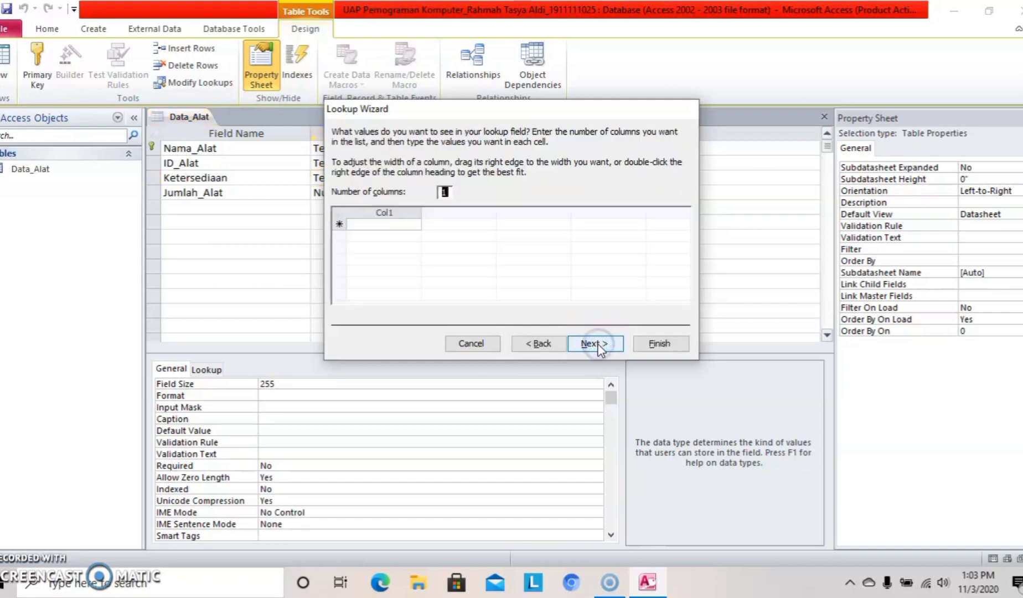
{"action": "left_click", "coordinate": [396, 224]}
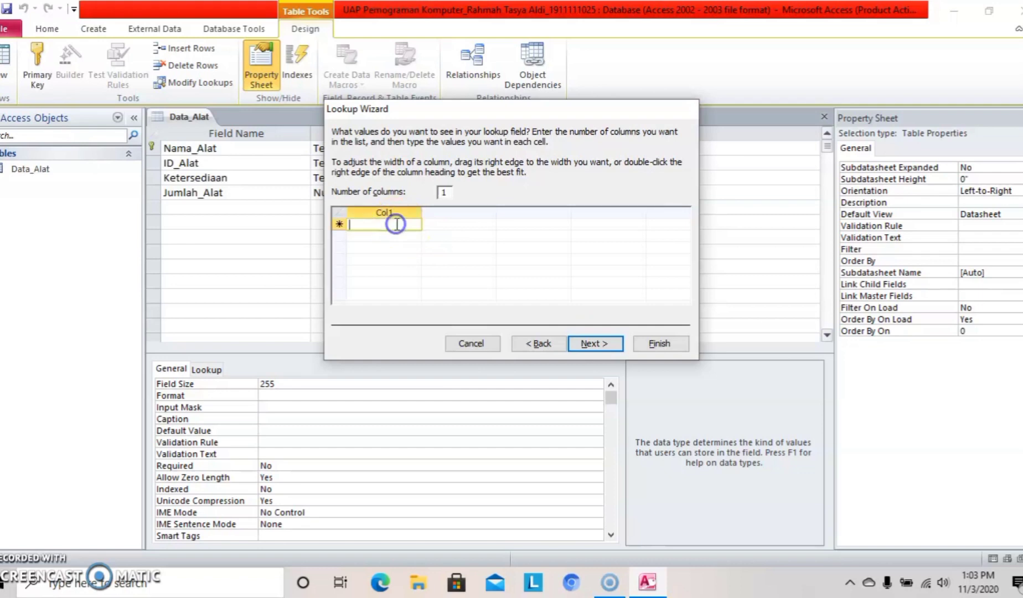
{"action": "key", "text": "Caps_Lock"}
{"action": "type", "text": "TE"}
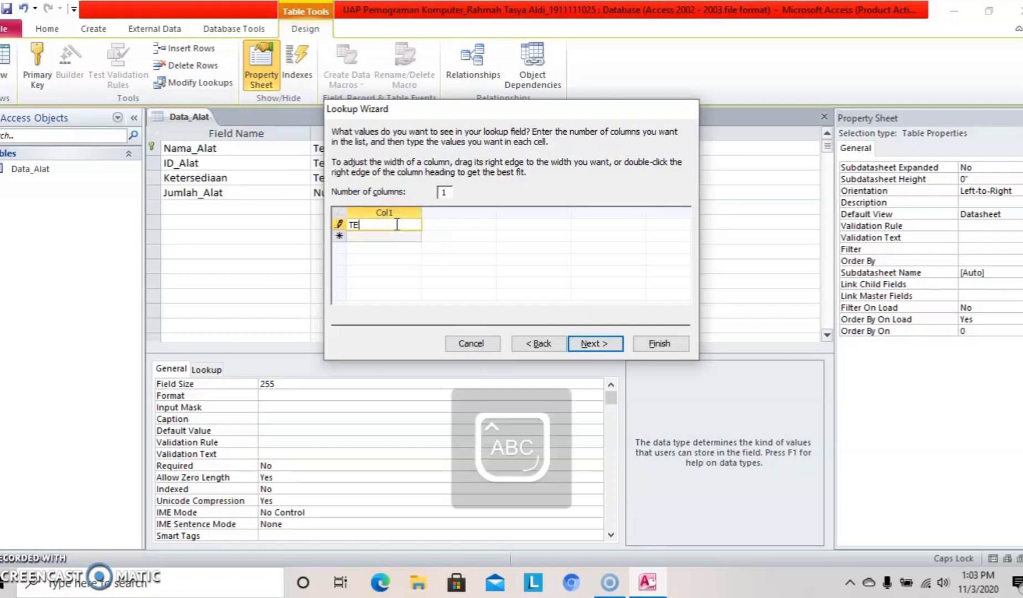
{"action": "type", "text": "RSEDIA"}
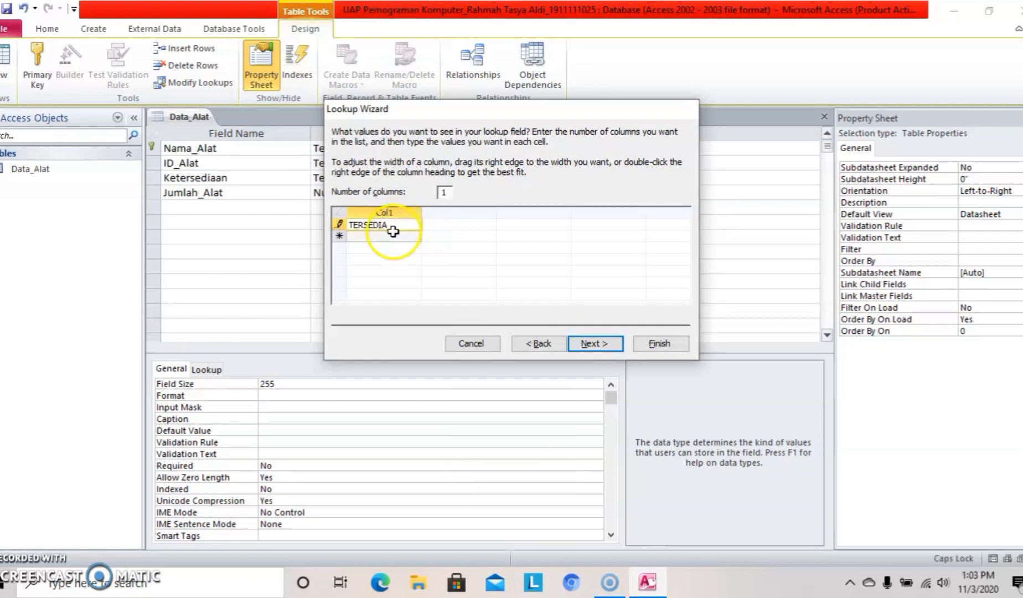
{"action": "left_click", "coordinate": [389, 237]}
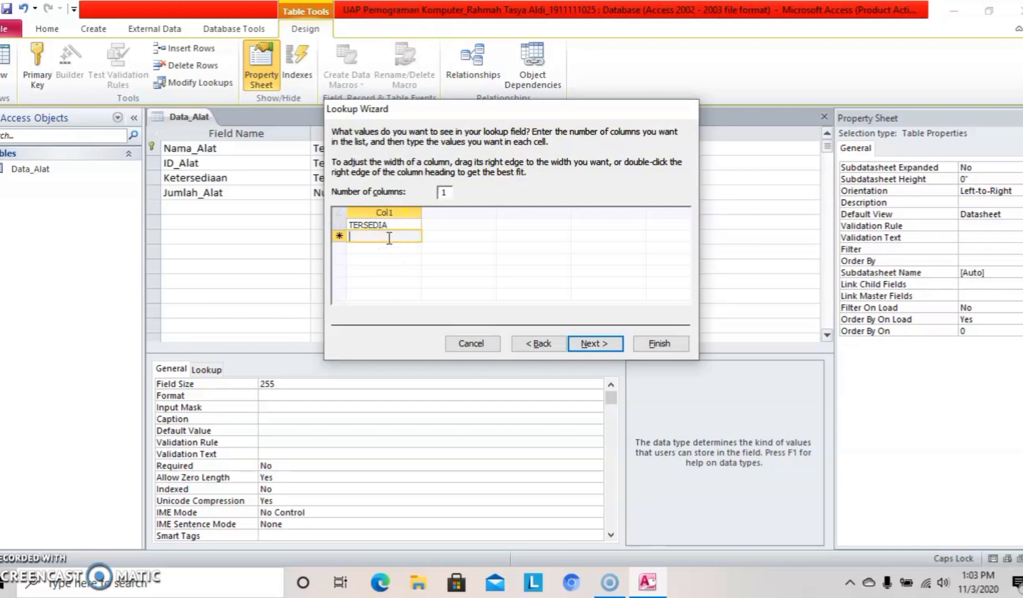
{"action": "type", "text": "TIDAK TERSEDIA"}
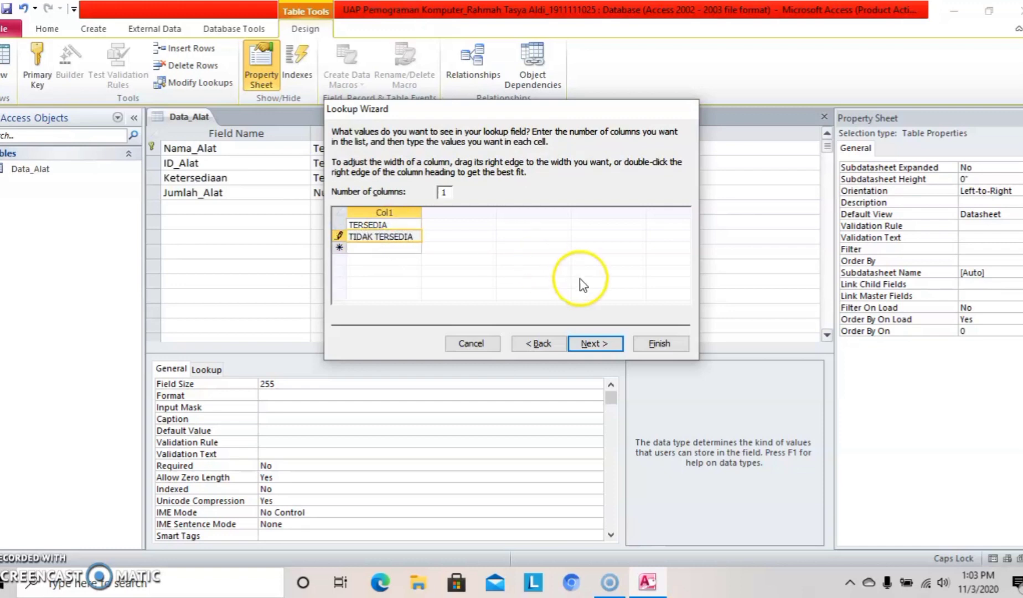
{"action": "left_click", "coordinate": [591, 344]}
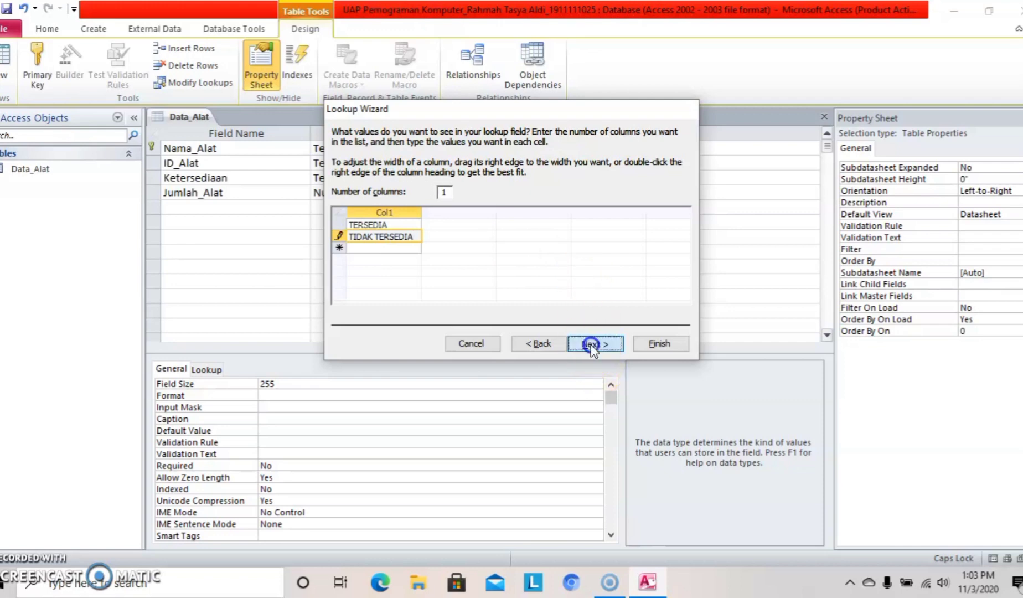
{"action": "left_click", "coordinate": [648, 344]}
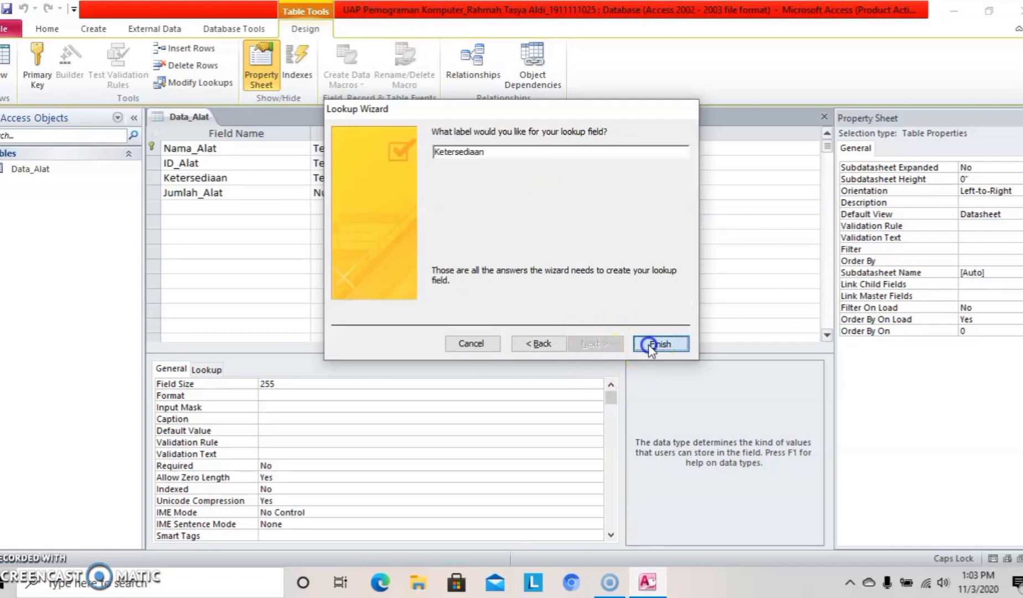
Save the Data_Alat table design and close it.
{"action": "right_click", "coordinate": [190, 118]}
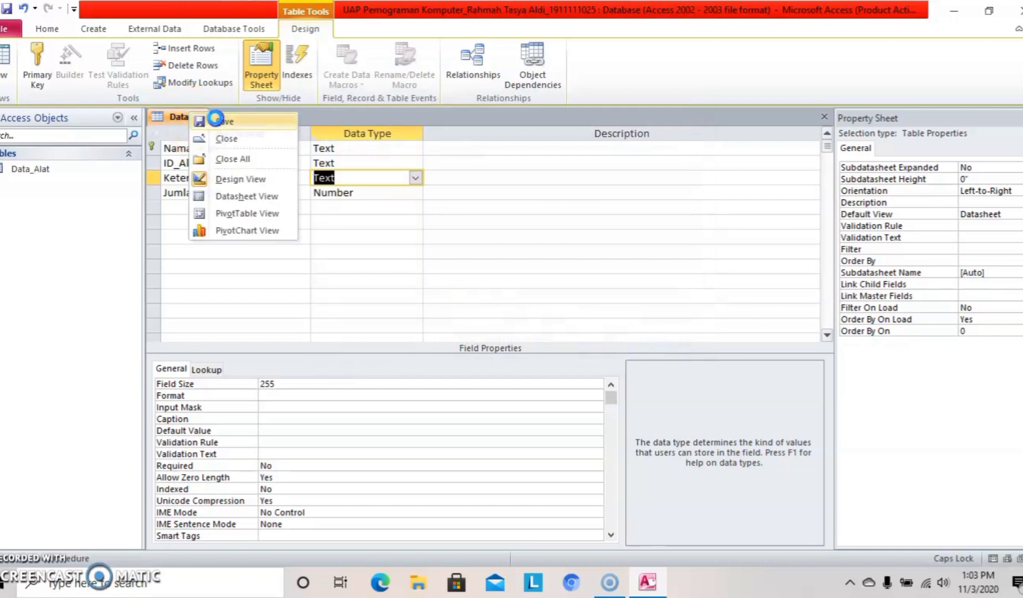
{"action": "left_click", "coordinate": [216, 122]}
{"action": "right_click", "coordinate": [203, 118]}
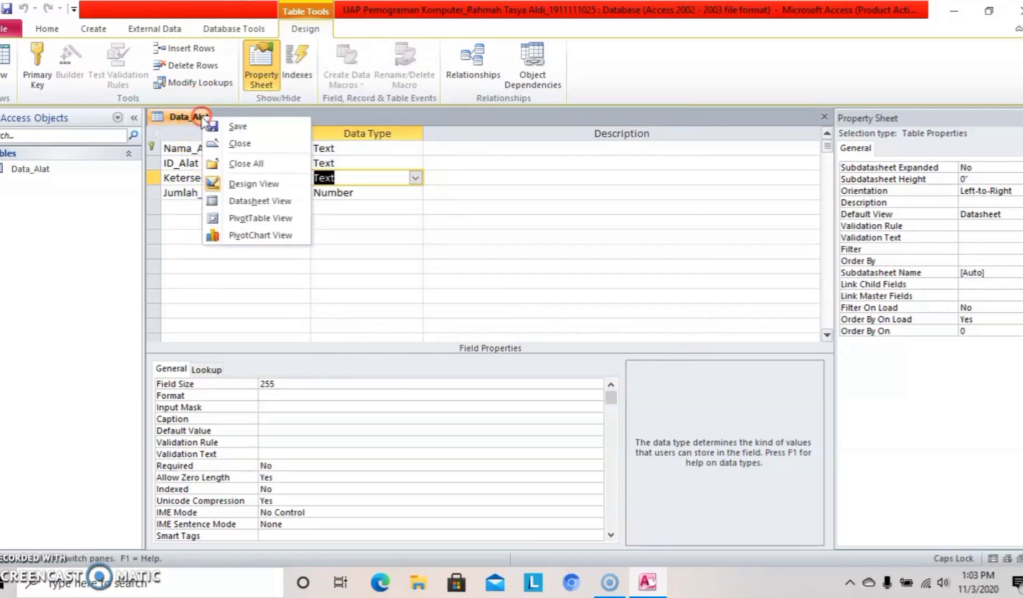
{"action": "left_click", "coordinate": [253, 150]}
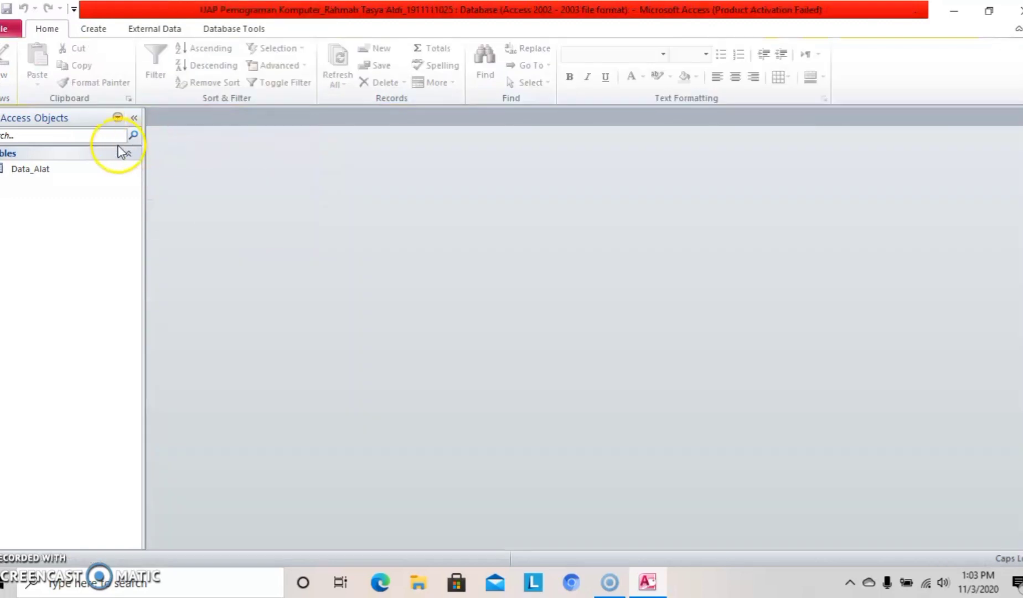
Open Data_Alat to review its 15 equipment records, then close it.
{"action": "double_click", "coordinate": [71, 171]}
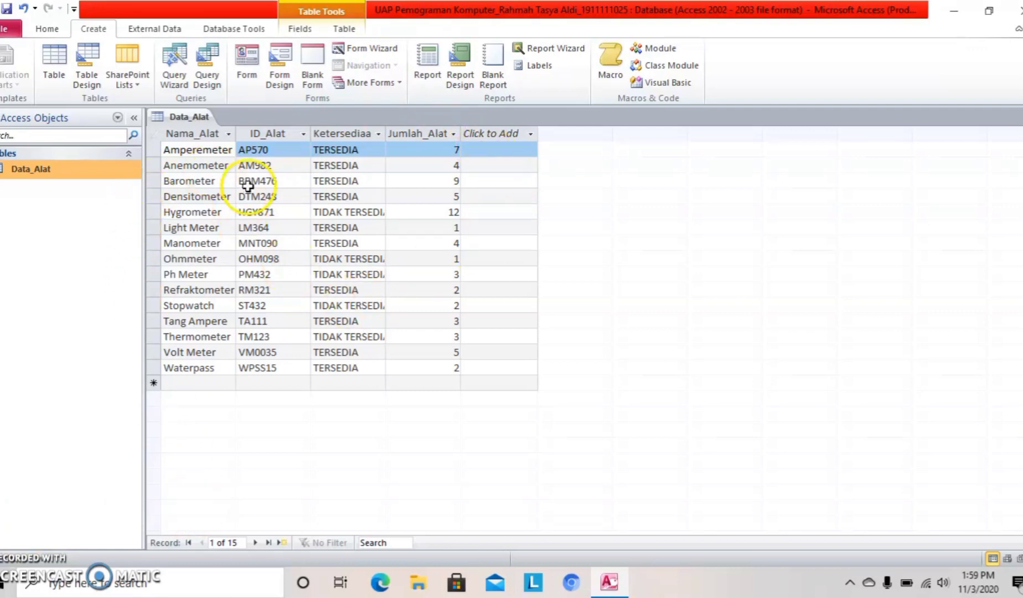
{"action": "right_click", "coordinate": [201, 122]}
{"action": "left_click", "coordinate": [251, 144]}
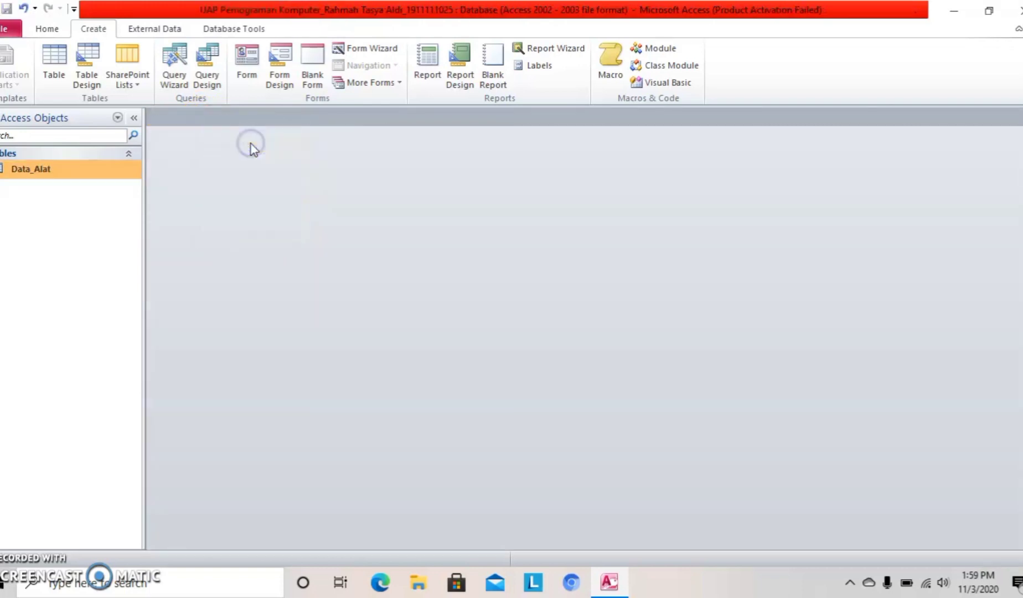
{"action": "left_click", "coordinate": [55, 29]}
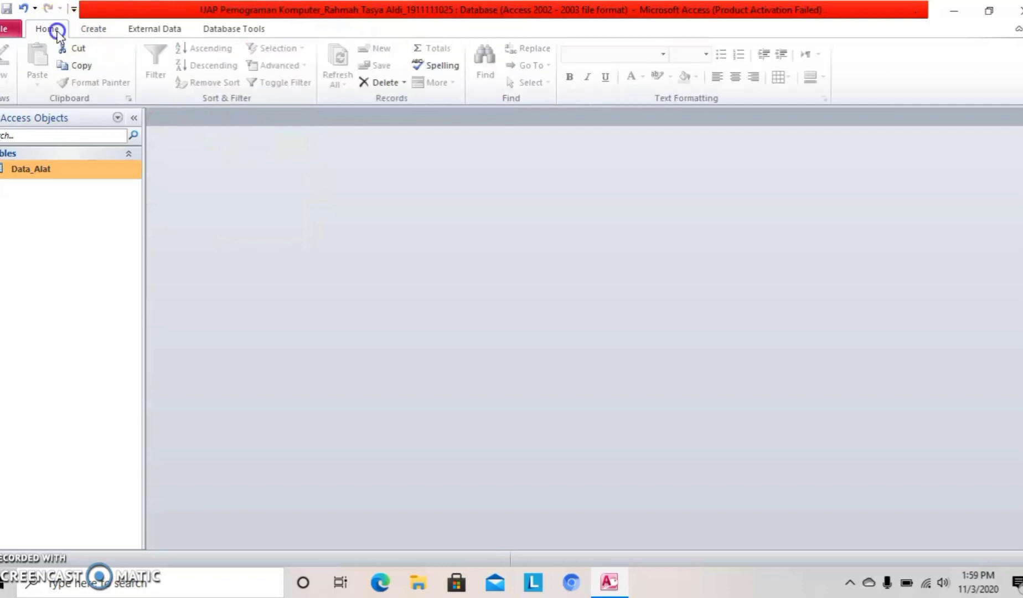
Create a new blank table in Design View and save it as Data_Peminjam.
{"action": "left_click", "coordinate": [93, 30]}
{"action": "left_click", "coordinate": [53, 66]}
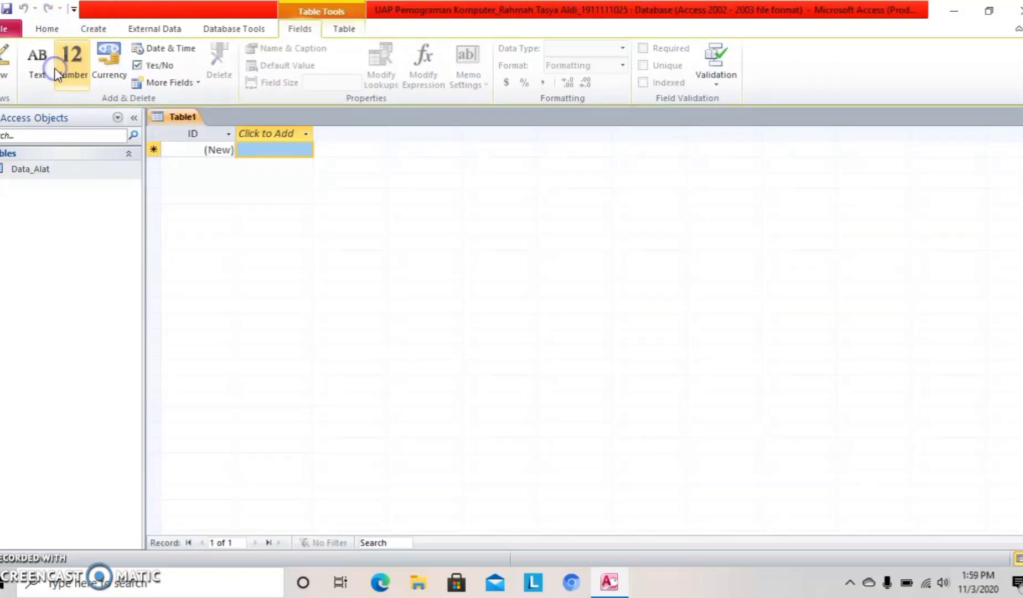
{"action": "left_click", "coordinate": [7, 89]}
{"action": "left_click", "coordinate": [43, 147]}
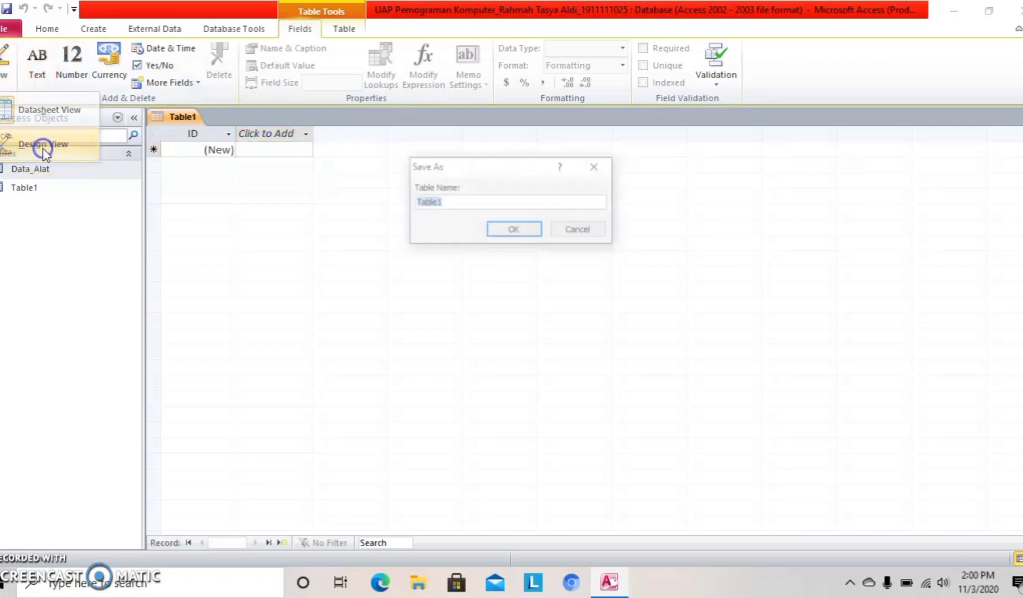
{"action": "left_click", "coordinate": [468, 202]}
{"action": "key", "text": "BackSpace"}
{"action": "key", "text": "BackSpace"}
{"action": "key", "text": "BackSpace"}
{"action": "key", "text": "BackSpace"}
{"action": "key", "text": "BackSpace"}
{"action": "key", "text": "BackSpace"}
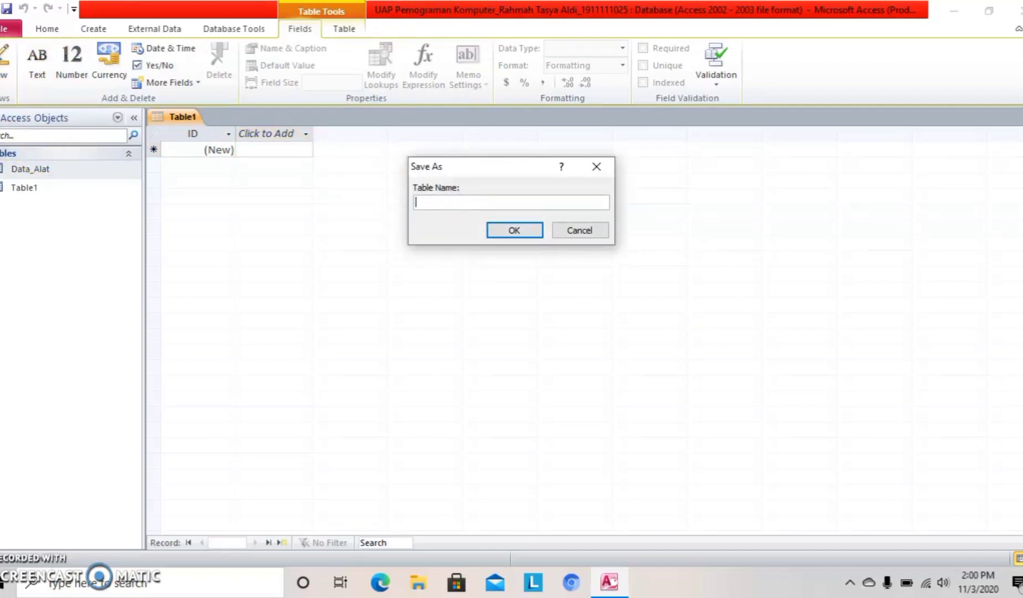
{"action": "key", "text": "Caps_Lock"}
{"action": "type", "text": "D"}
{"action": "key", "text": "Caps_Lock"}
{"action": "type", "text": "at"}
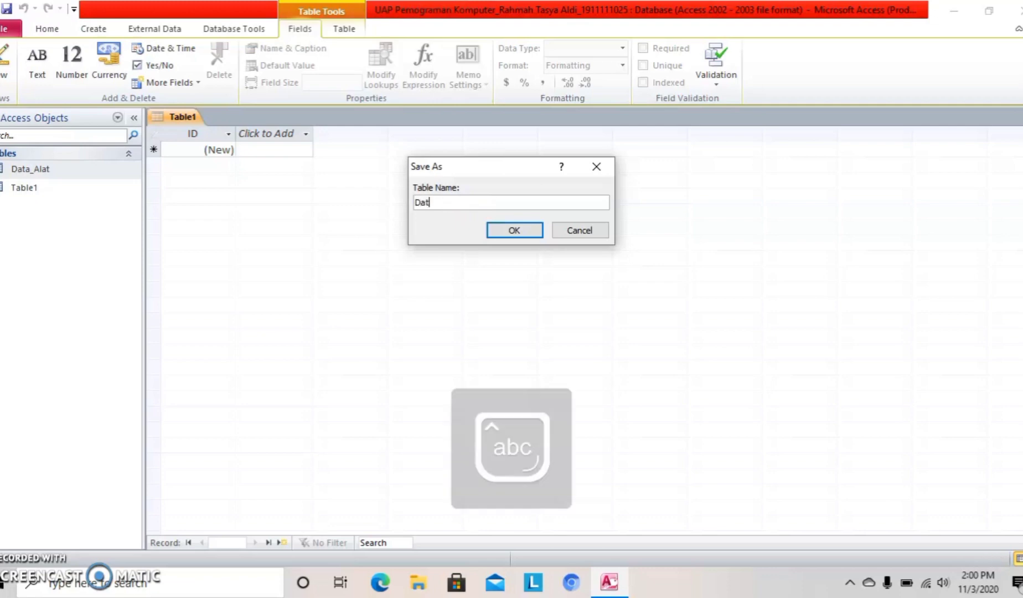
{"action": "type", "text": "Peminjam"}
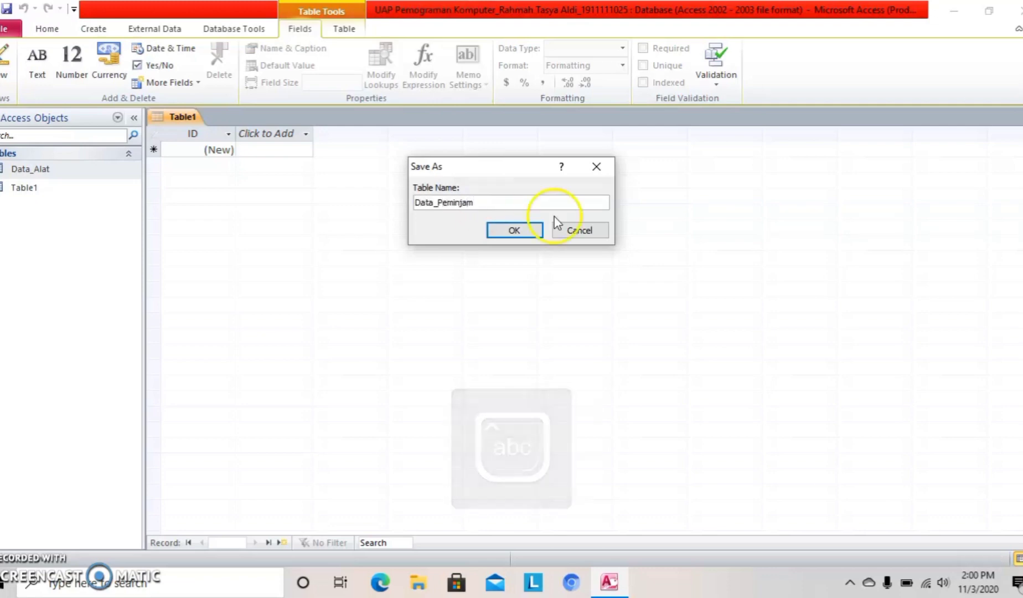
{"action": "left_click", "coordinate": [514, 230]}
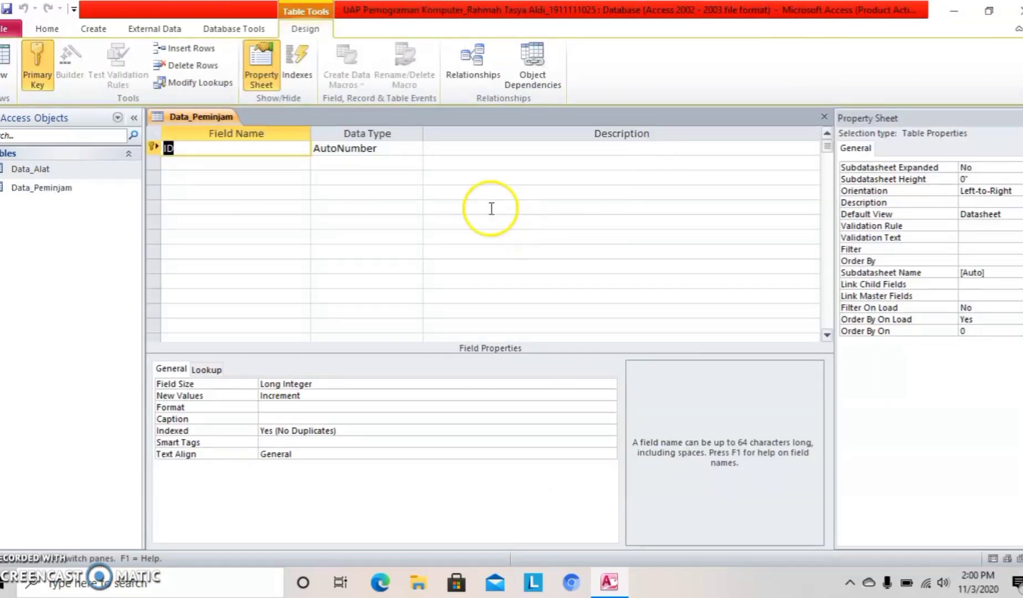
Rename the ID field to Nama_Peminjam and give it the Text data type.
{"action": "left_click", "coordinate": [199, 146]}
{"action": "key", "text": "BackSpace"}
{"action": "key", "text": "BackSpace"}
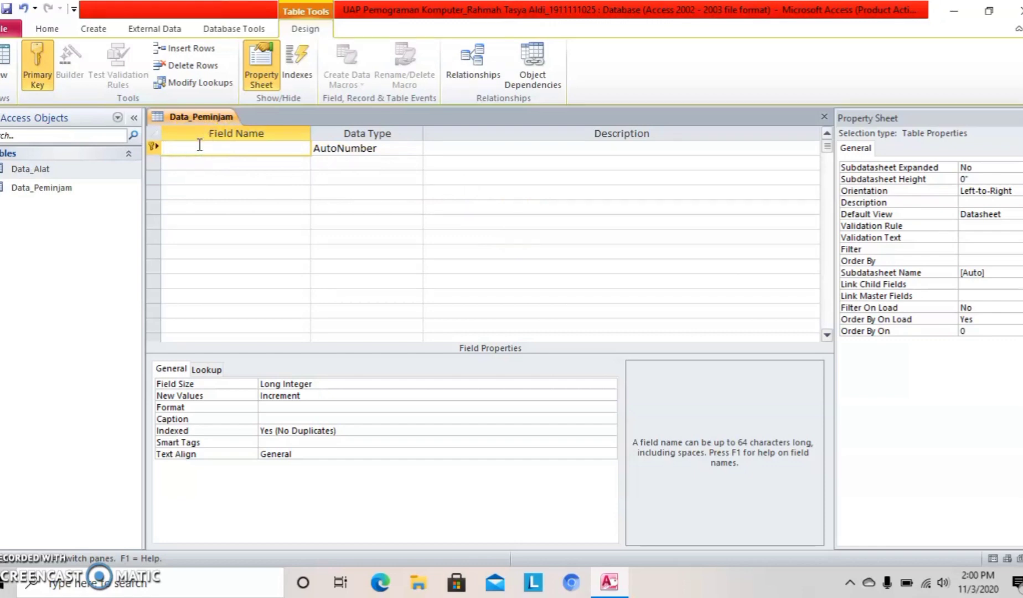
{"action": "key", "text": "Caps_Lock"}
{"action": "type", "text": "Nama"}
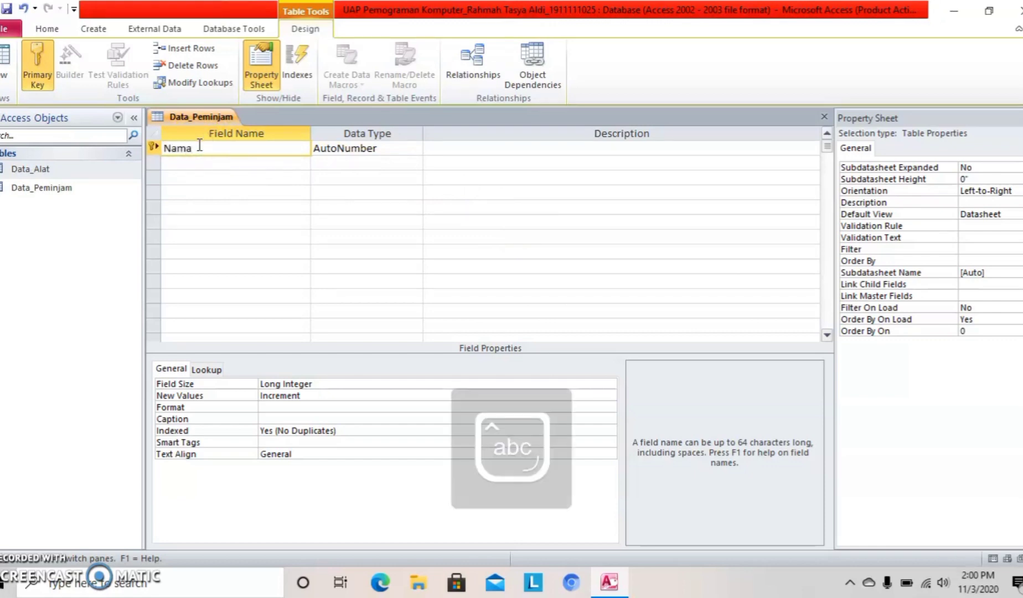
{"action": "type", "text": "_"}
{"action": "key", "text": "Caps_Lock"}
{"action": "type", "text": "P"}
{"action": "key", "text": "Caps_Lock"}
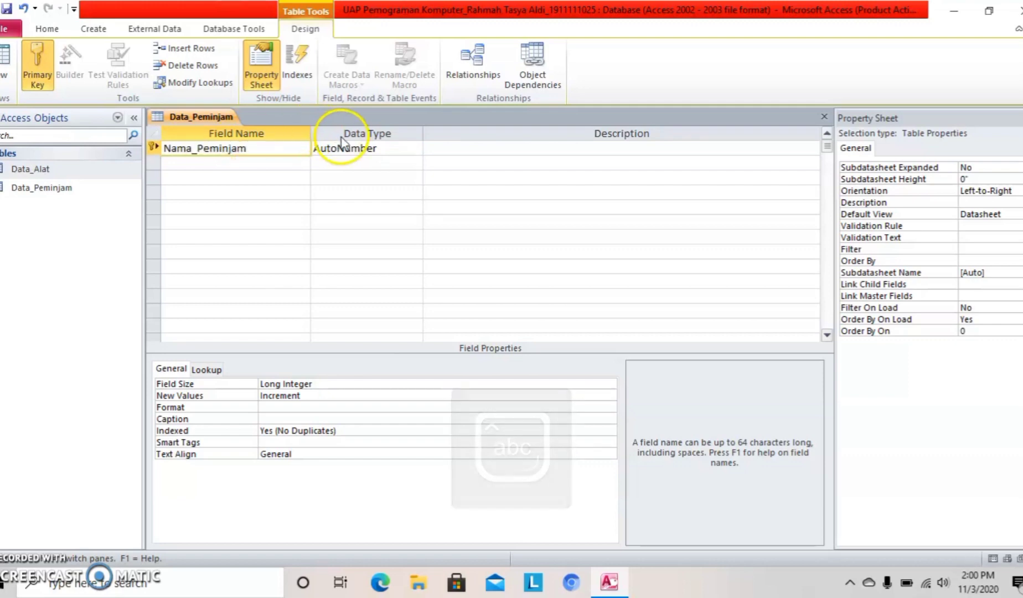
{"action": "left_click", "coordinate": [362, 150]}
{"action": "left_click", "coordinate": [414, 149]}
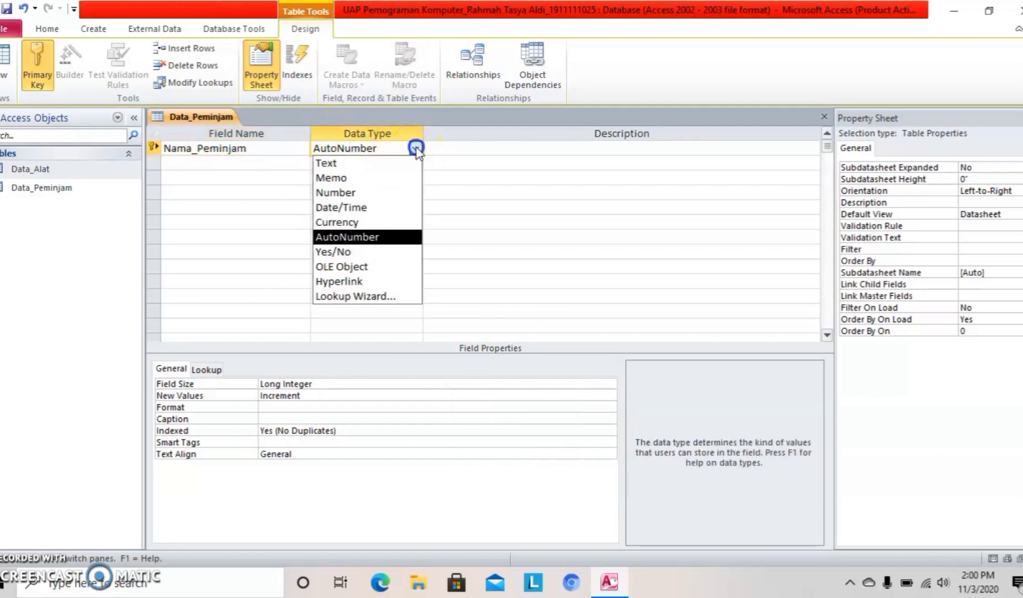
{"action": "left_click", "coordinate": [407, 163]}
Add a Nama_Alat field with the Text data type.
{"action": "left_click", "coordinate": [291, 164]}
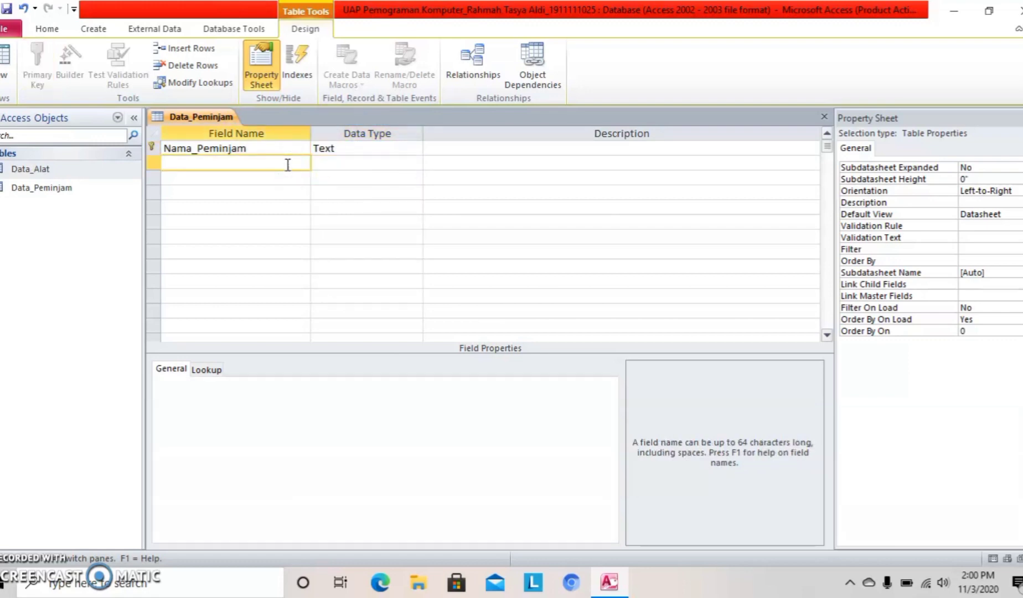
{"action": "type", "text": "N"}
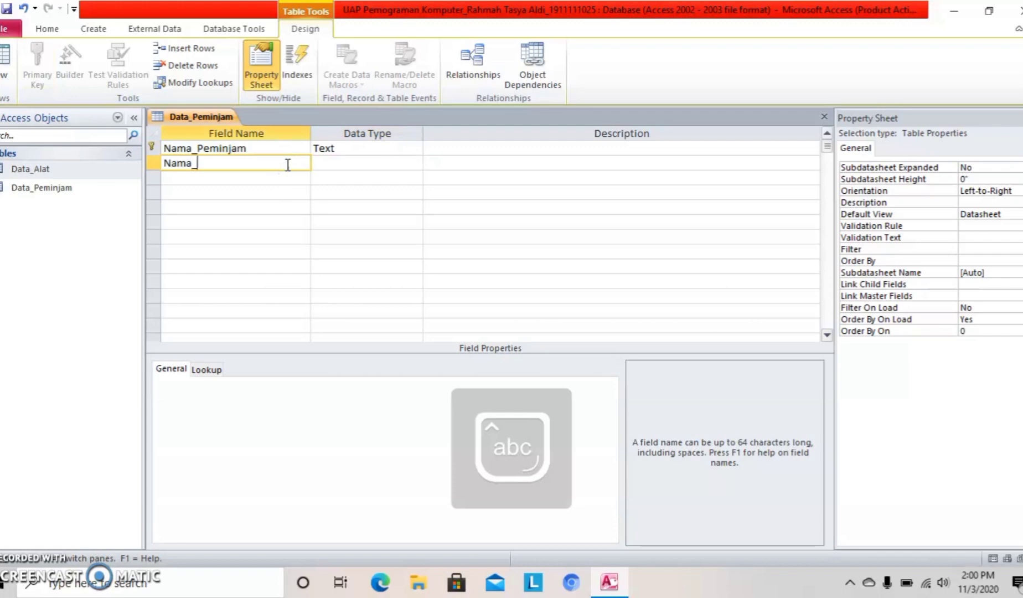
{"action": "type", "text": "ama_"}
{"action": "key", "text": "Caps_Lock"}
{"action": "type", "text": "Alat"}
{"action": "left_click", "coordinate": [393, 166]}
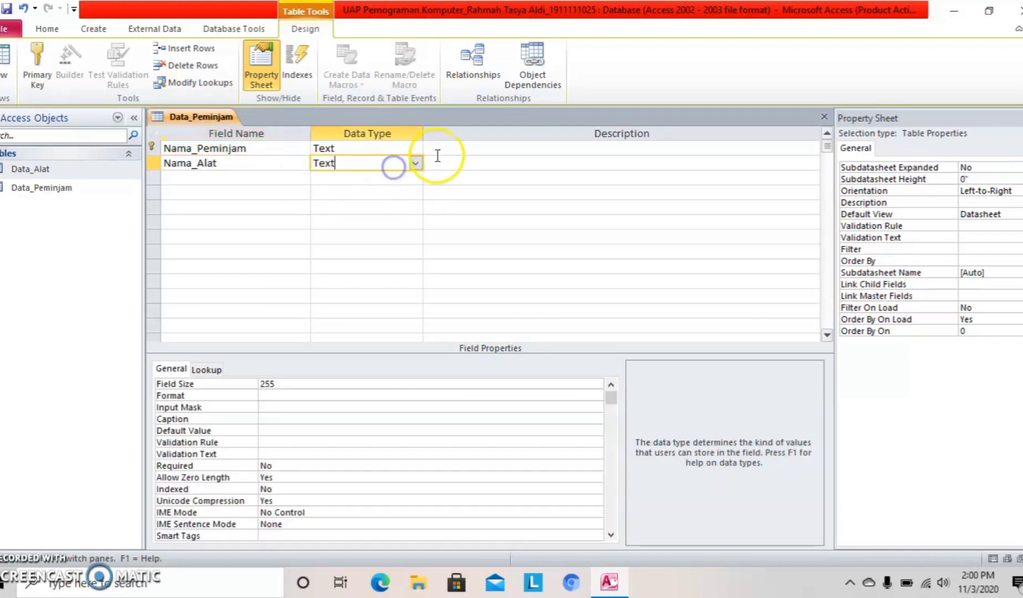
{"action": "left_click", "coordinate": [415, 163]}
{"action": "left_click", "coordinate": [407, 180]}
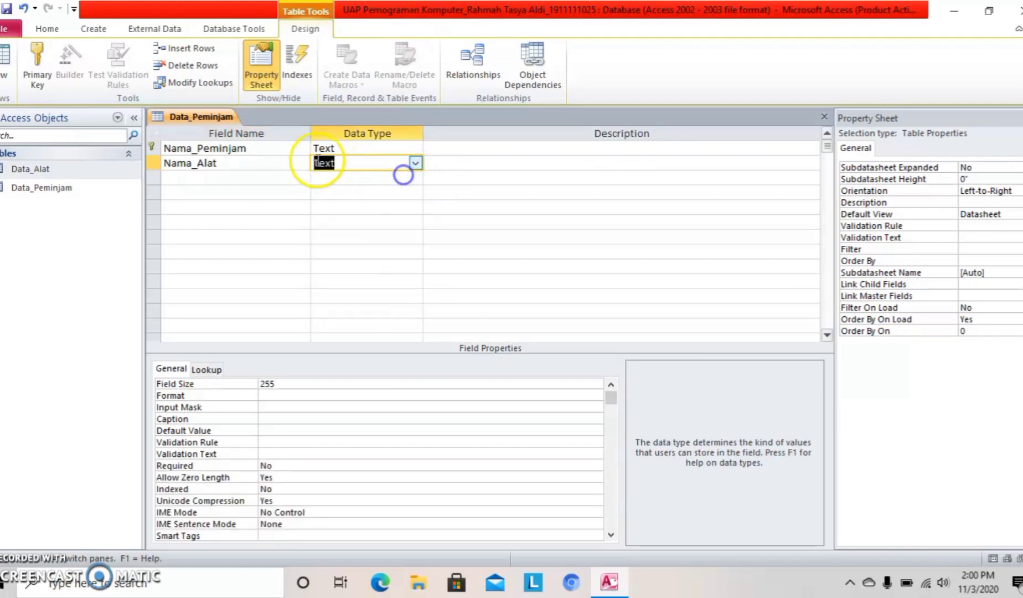
Add a Nomor_HP field with the Text data type.
{"action": "left_click", "coordinate": [292, 178]}
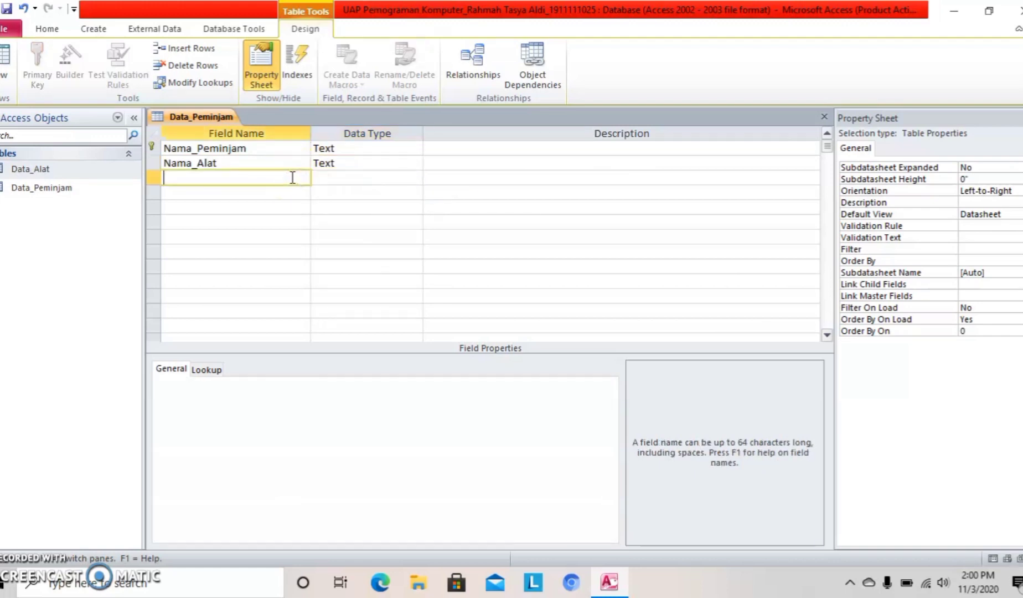
{"action": "type", "text": "N"}
{"action": "key", "text": "Caps_Lock"}
{"action": "type", "text": "omor"}
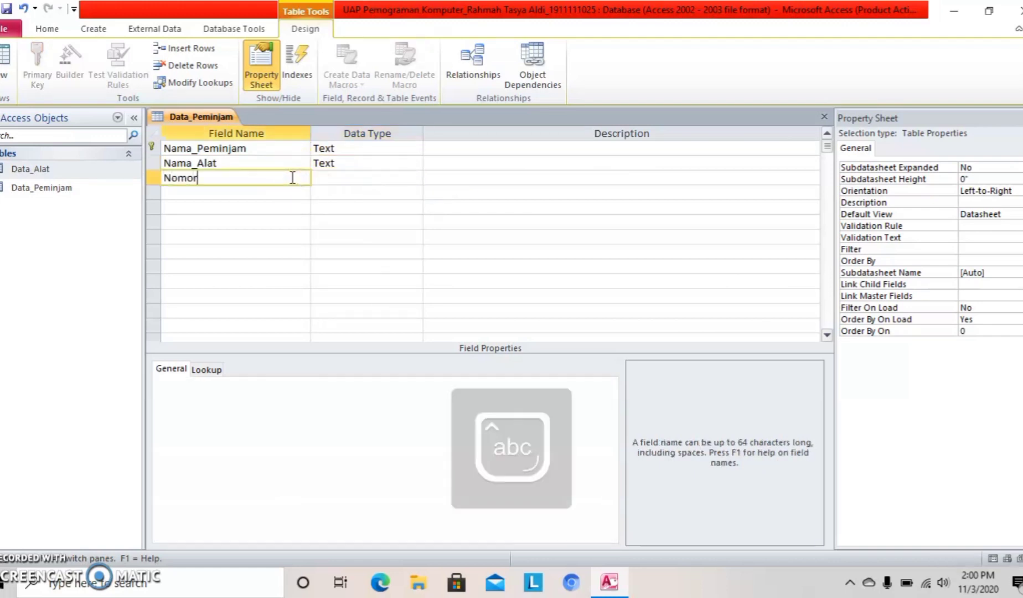
{"action": "type", "text": "_"}
{"action": "key", "text": "Caps_Lock"}
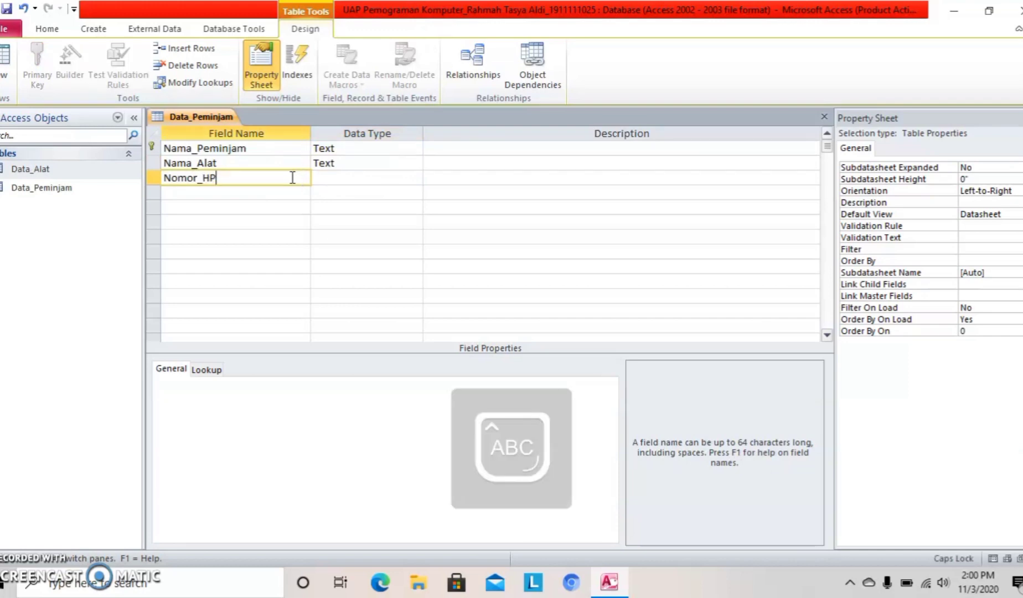
{"action": "left_click", "coordinate": [401, 177]}
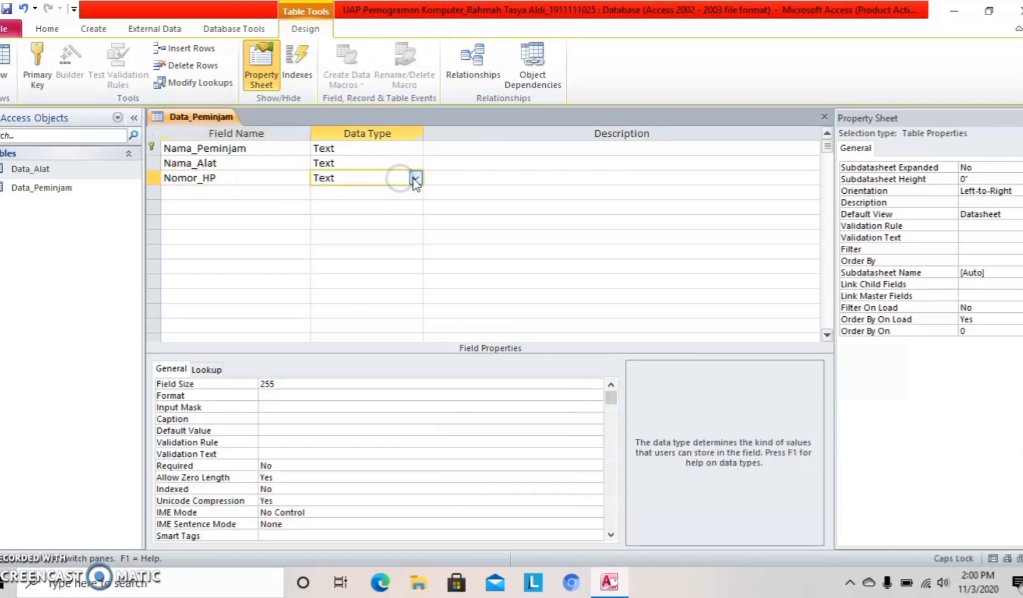
{"action": "left_click", "coordinate": [416, 178]}
{"action": "left_click", "coordinate": [402, 191]}
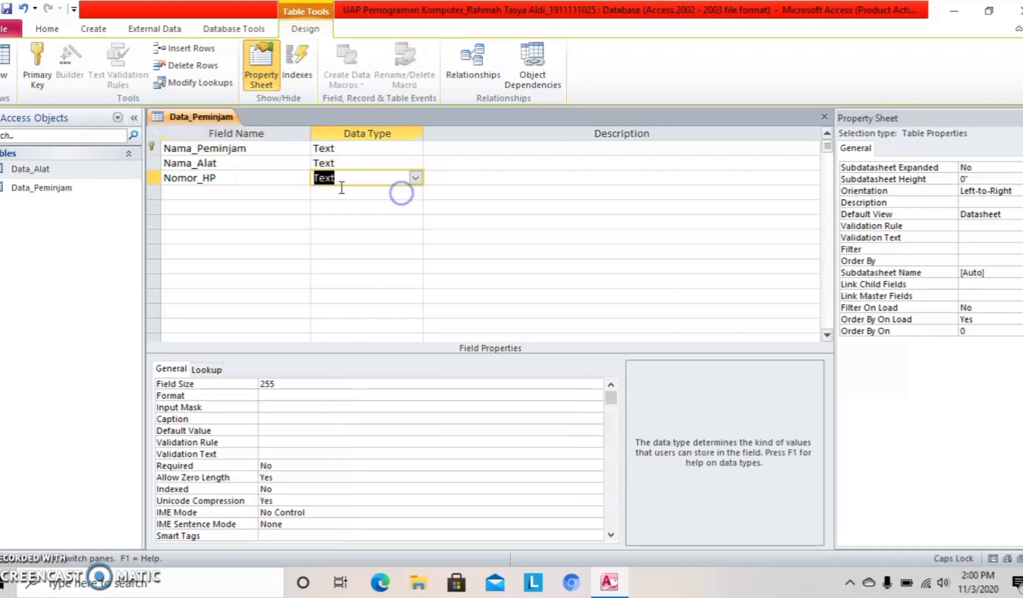
Add an Alamat field with the Text data type.
{"action": "left_click", "coordinate": [290, 193]}
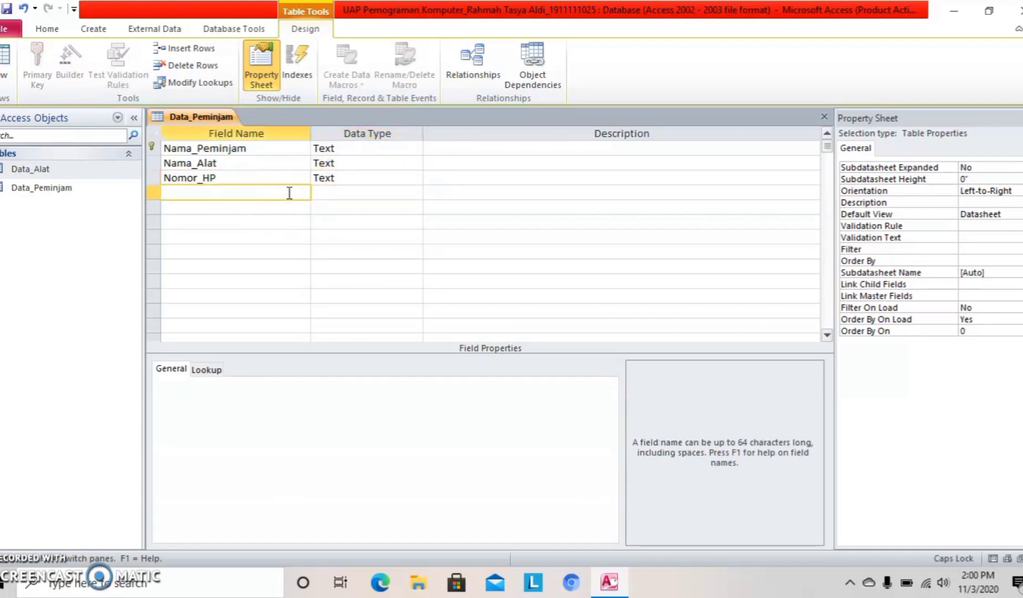
{"action": "type", "text": "A"}
{"action": "key", "text": "Caps_Lock"}
{"action": "type", "text": "lamat"}
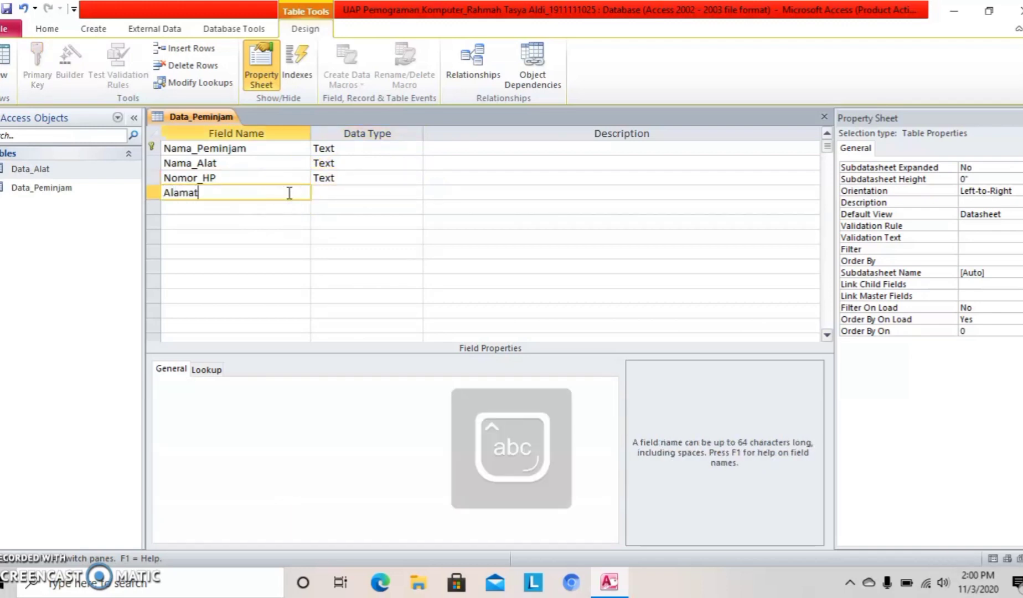
{"action": "left_click", "coordinate": [376, 192]}
{"action": "left_click", "coordinate": [415, 192]}
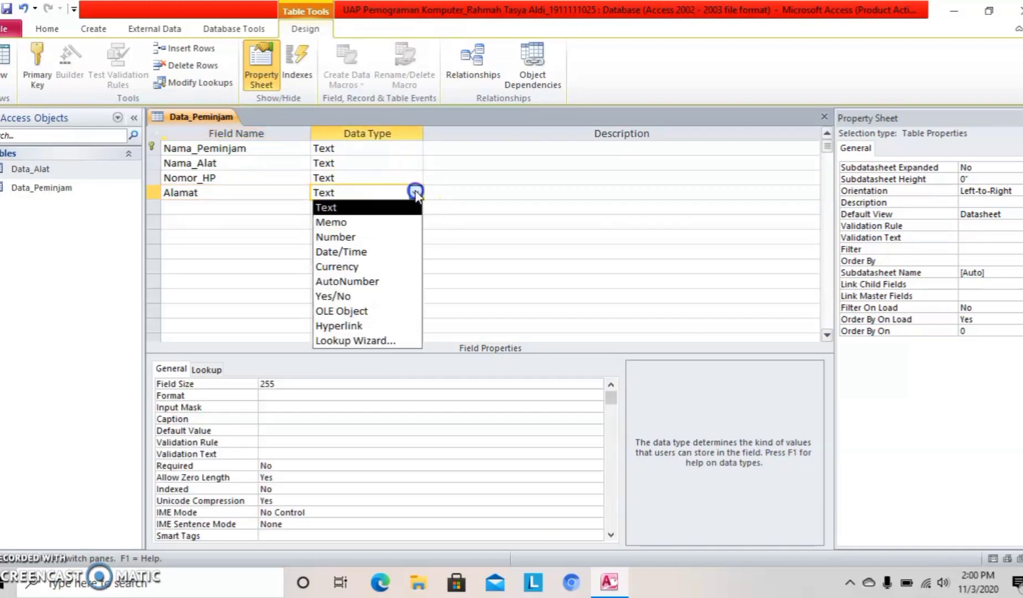
{"action": "left_click", "coordinate": [399, 206]}
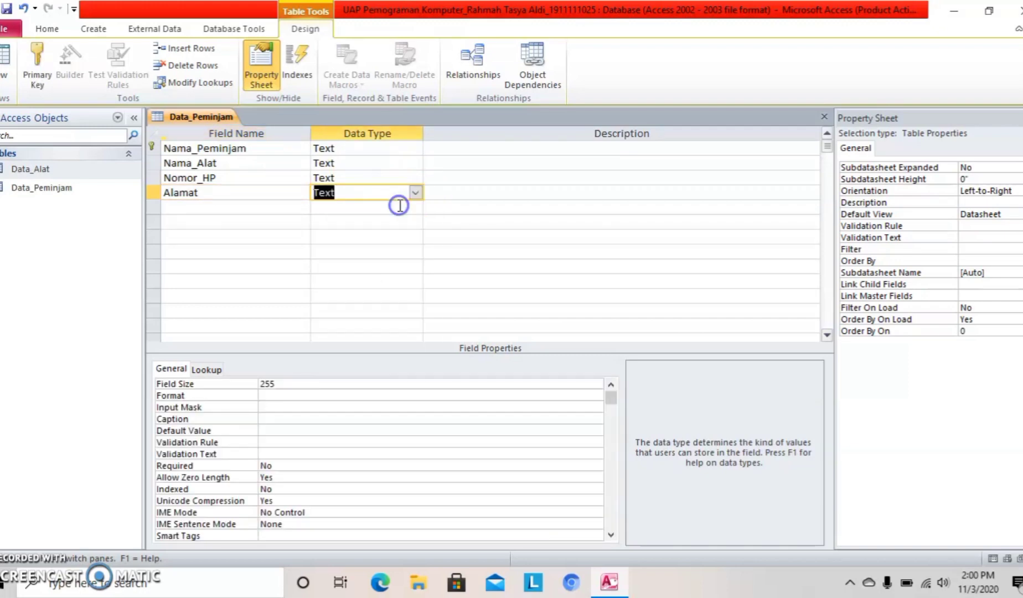
Close the Data_Peminjam table design.
{"action": "right_click", "coordinate": [180, 120]}
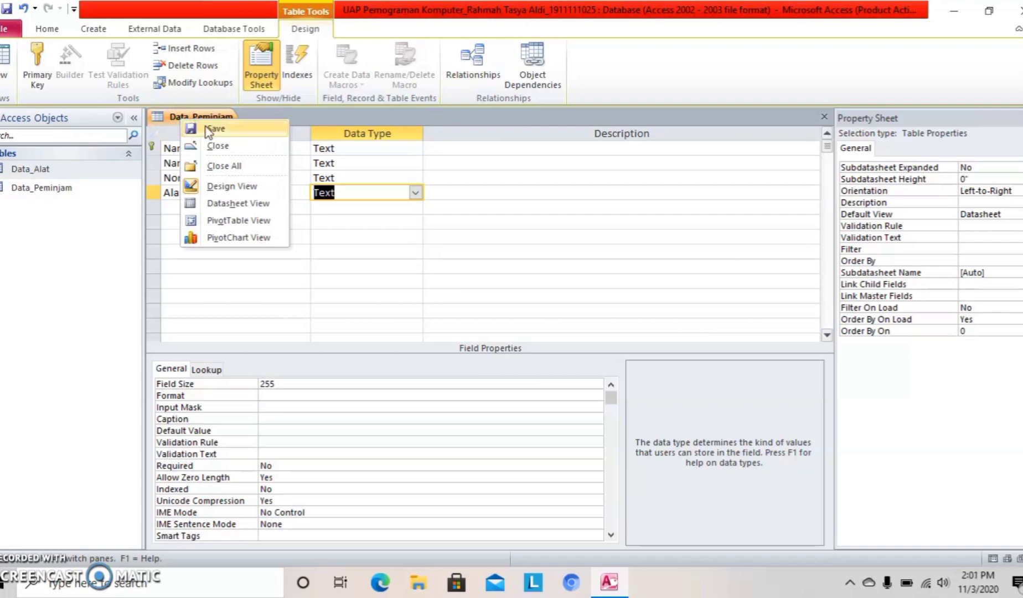
{"action": "left_click", "coordinate": [201, 118]}
{"action": "right_click", "coordinate": [204, 117]}
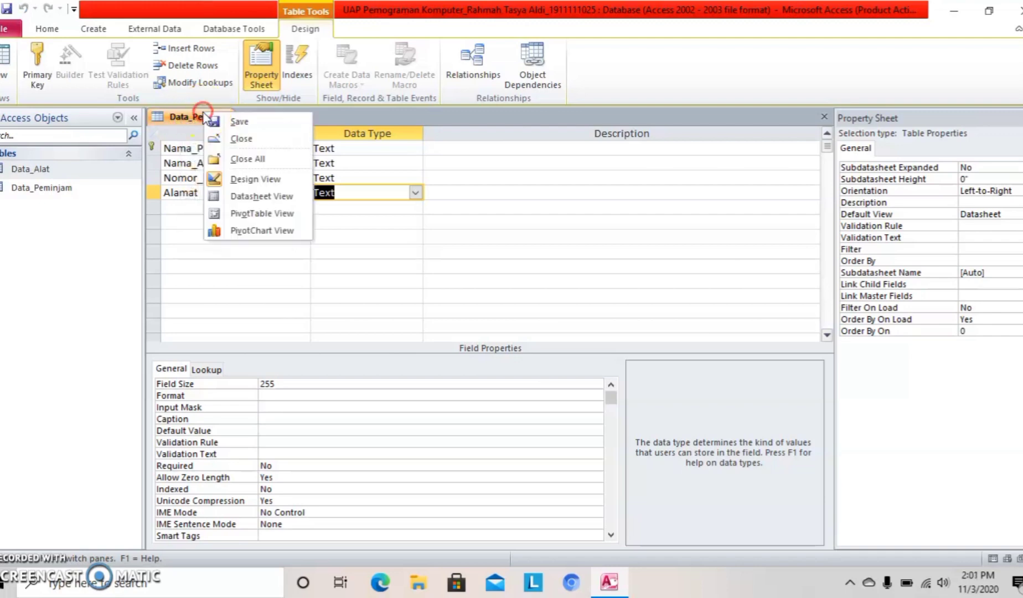
{"action": "left_click", "coordinate": [233, 138]}
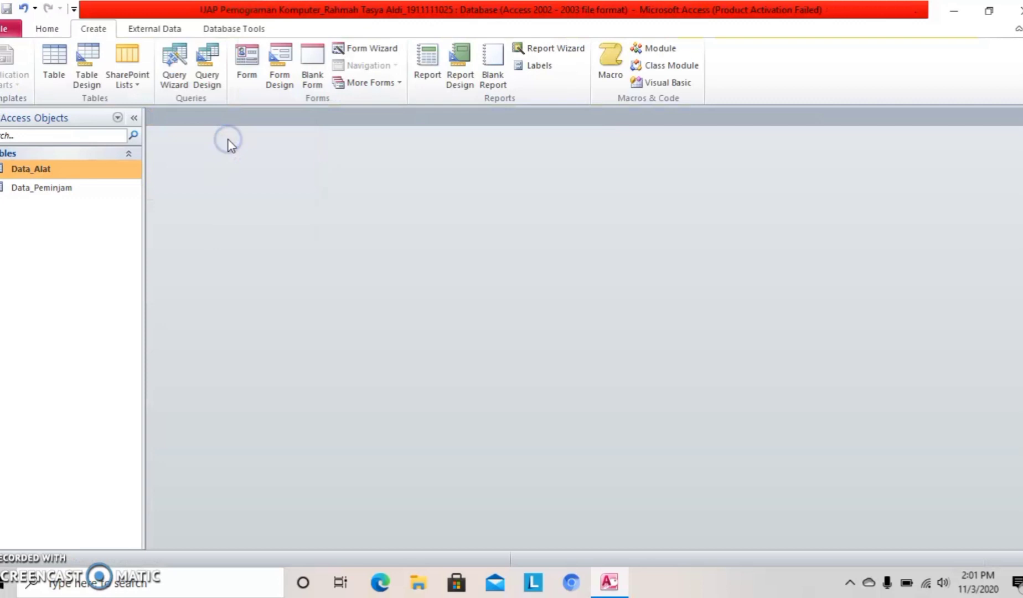
Open Data_Peminjam, enter the 15 borrower records, then save and close the table.
{"action": "double_click", "coordinate": [115, 189]}
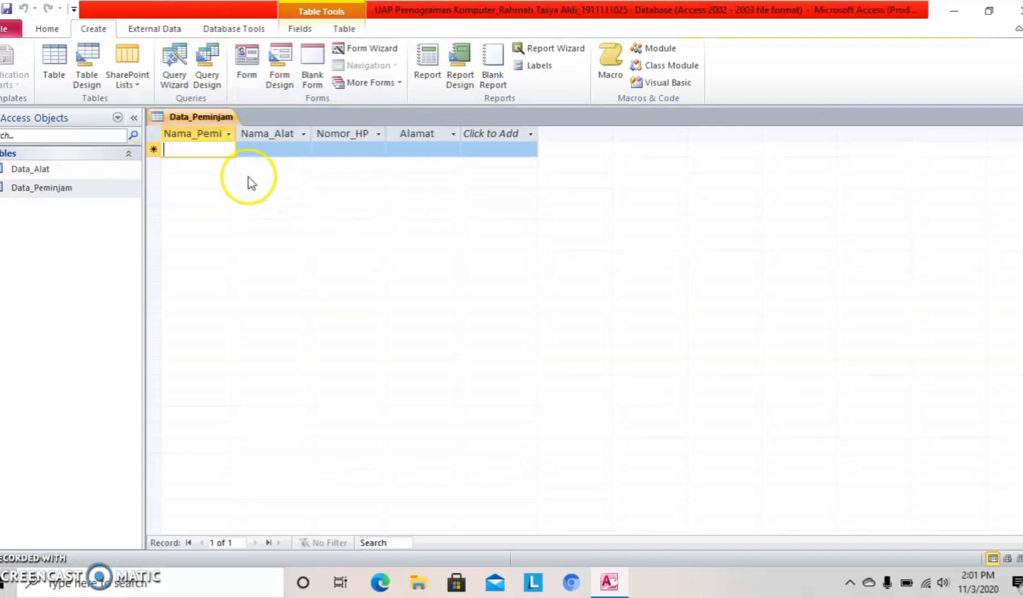
{"action": "left_click", "coordinate": [184, 148]}
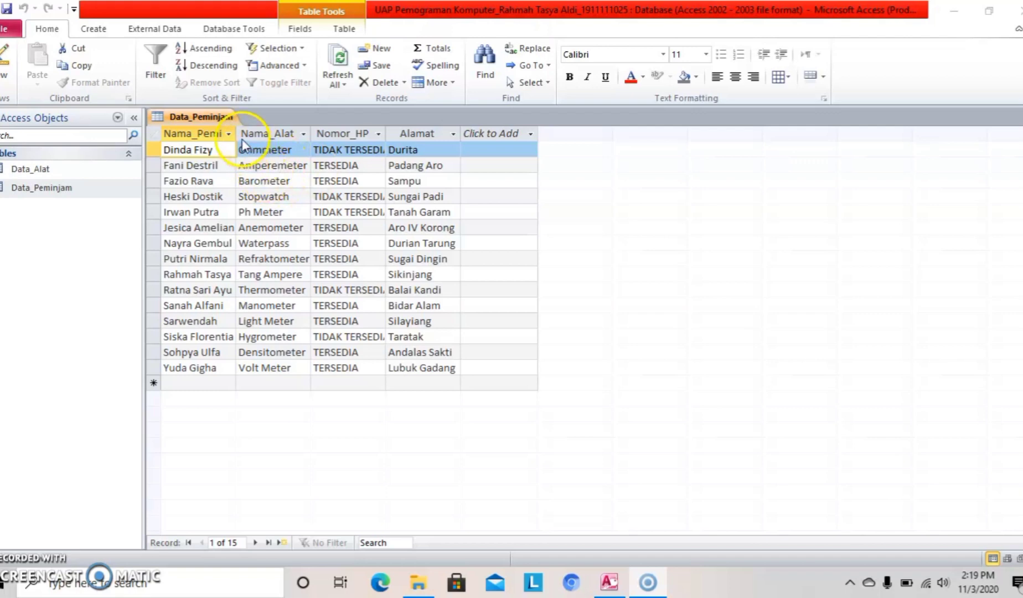
{"action": "right_click", "coordinate": [225, 116]}
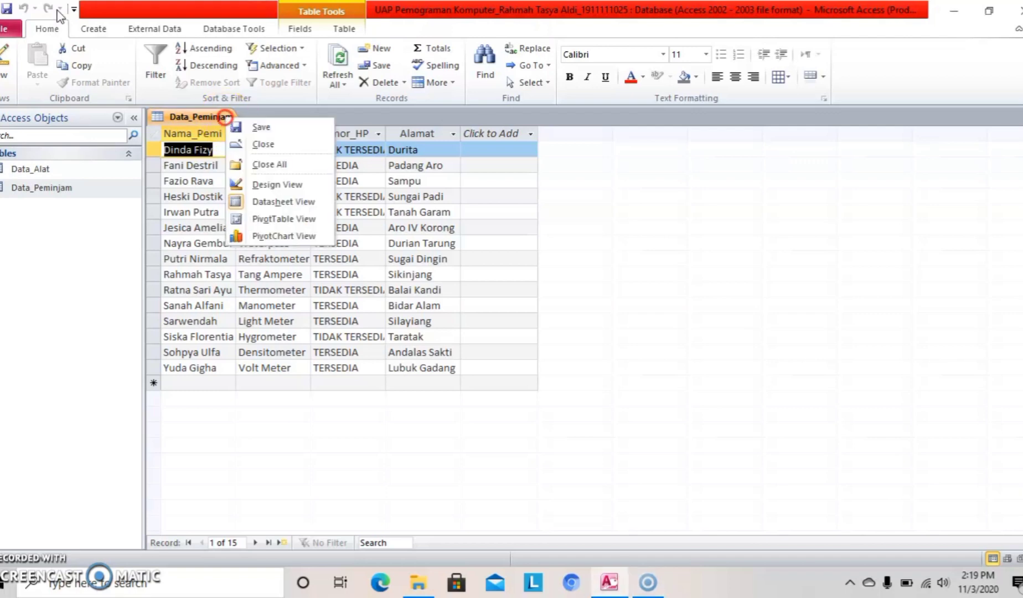
{"action": "left_click", "coordinate": [250, 128]}
{"action": "right_click", "coordinate": [231, 116]}
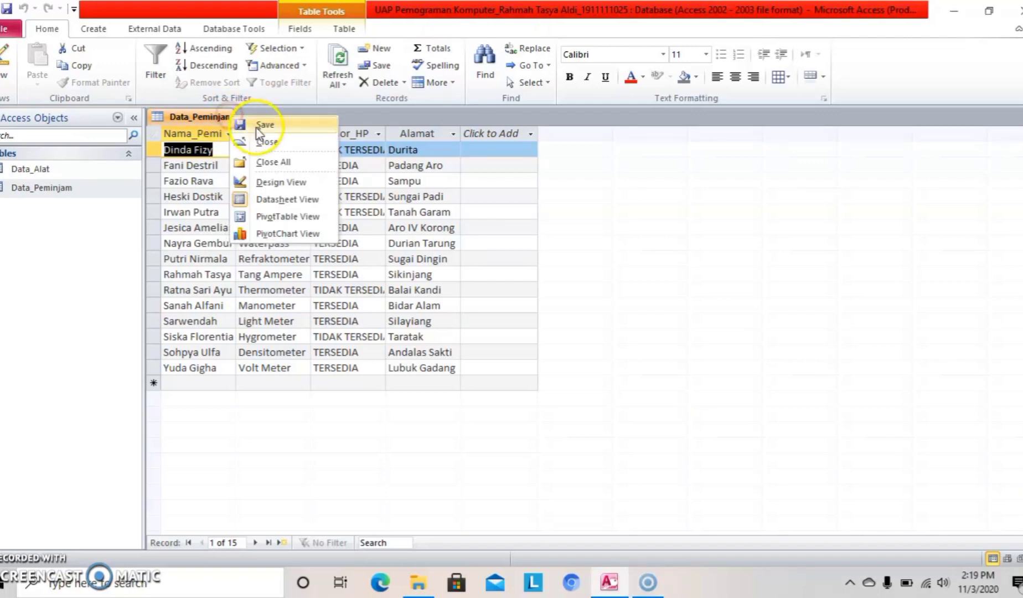
{"action": "left_click", "coordinate": [267, 141]}
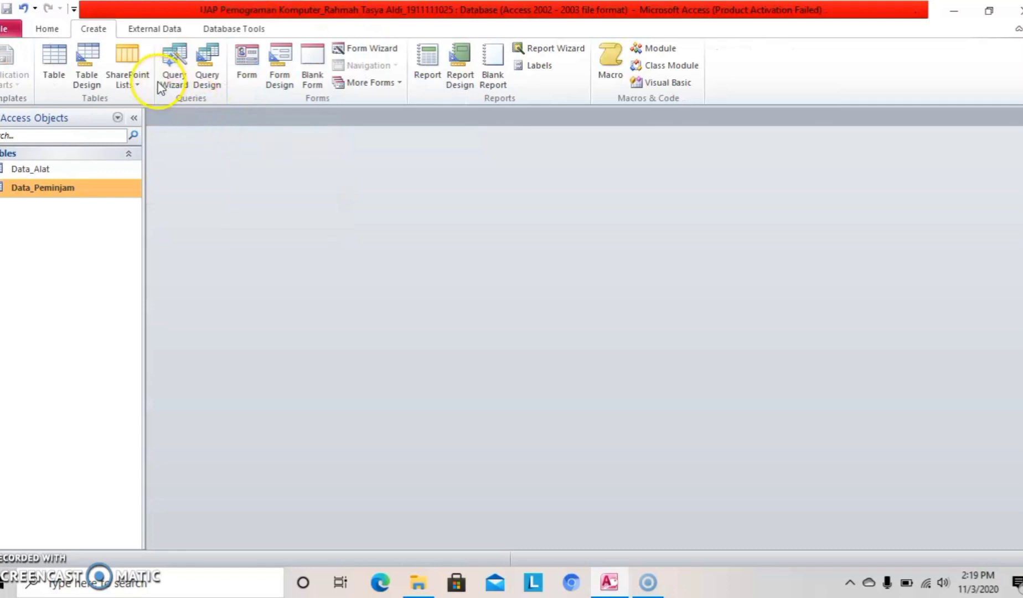
Start a new query in Query Design from the Create tab.
{"action": "left_click", "coordinate": [49, 29]}
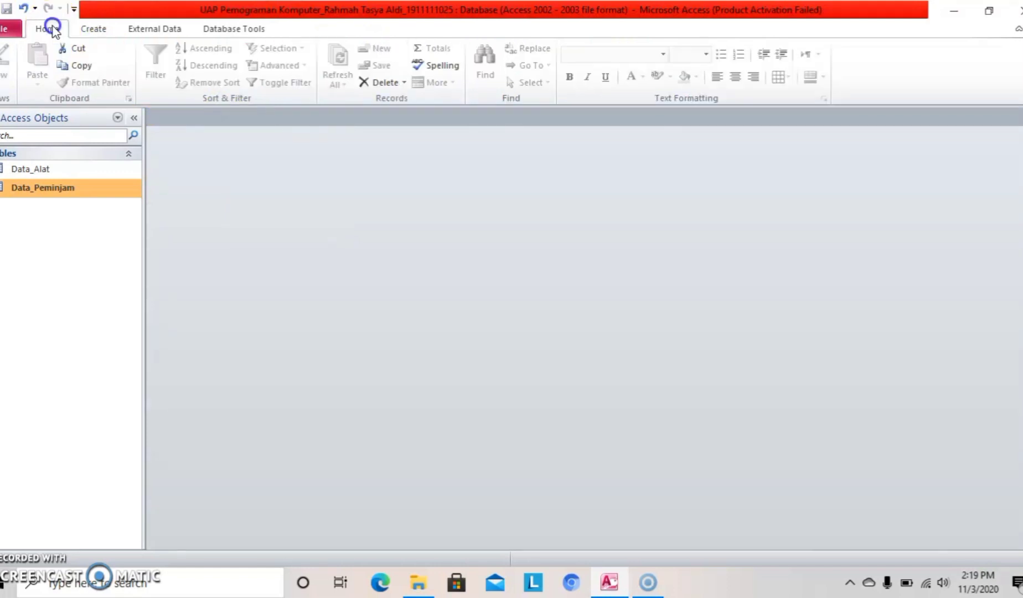
{"action": "left_click", "coordinate": [89, 30]}
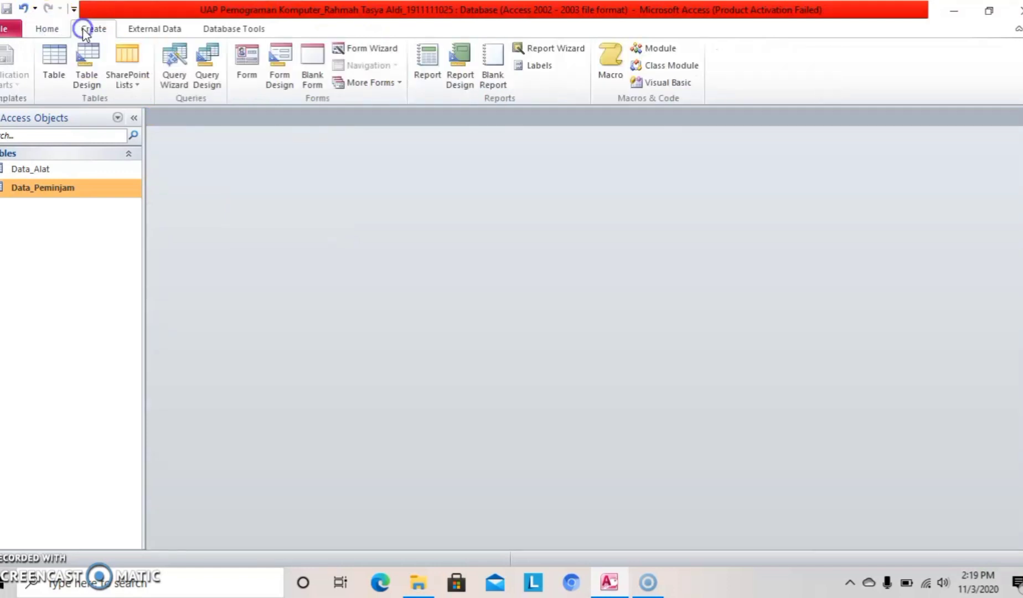
{"action": "left_click", "coordinate": [214, 81]}
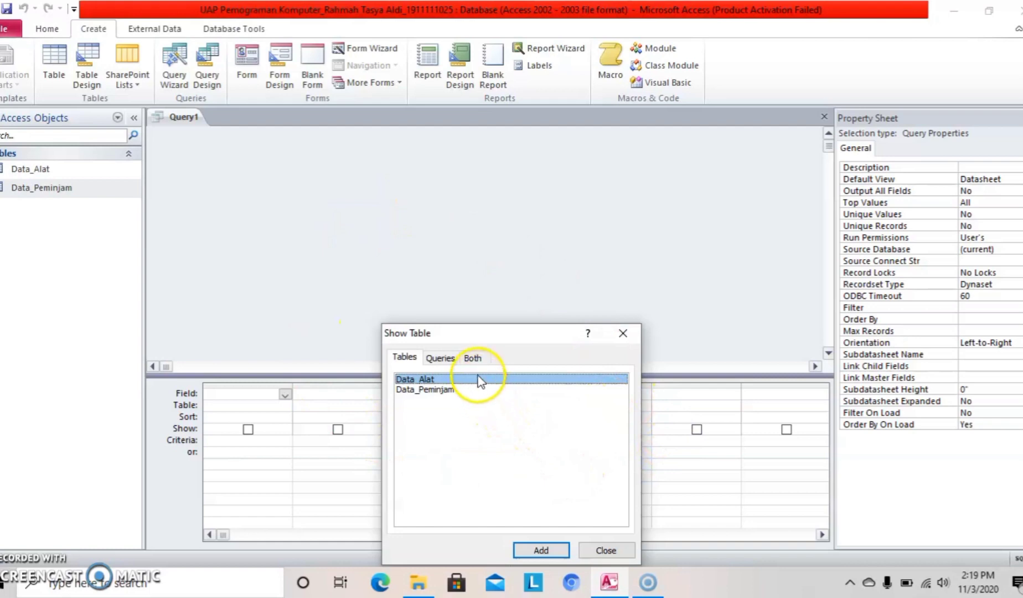
Add the Data_Alat and Data_Peminjam tables to the query and close Show Table.
{"action": "left_click", "coordinate": [537, 550]}
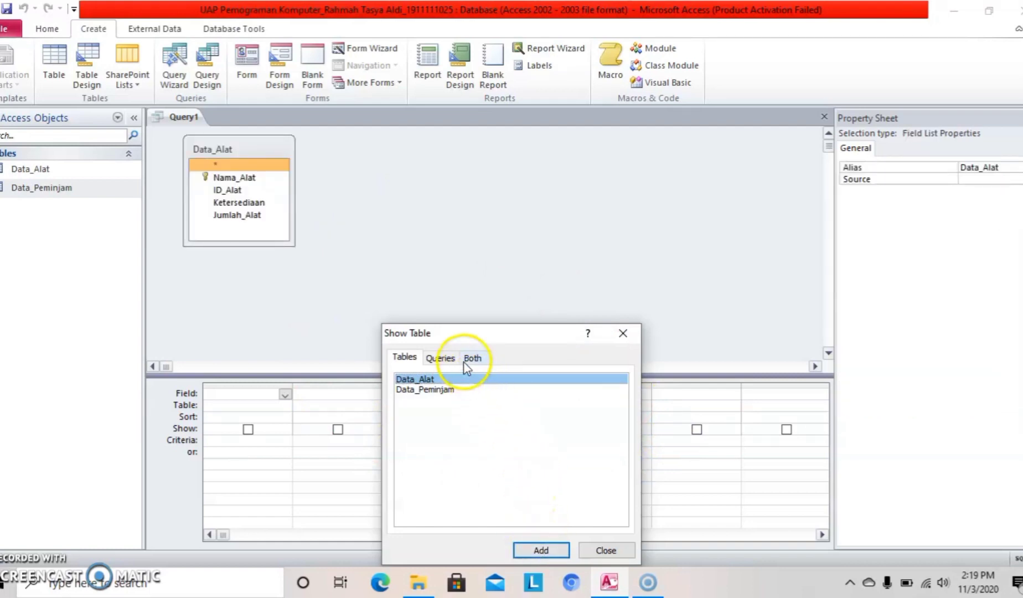
{"action": "left_click", "coordinate": [457, 392]}
{"action": "left_click", "coordinate": [555, 548]}
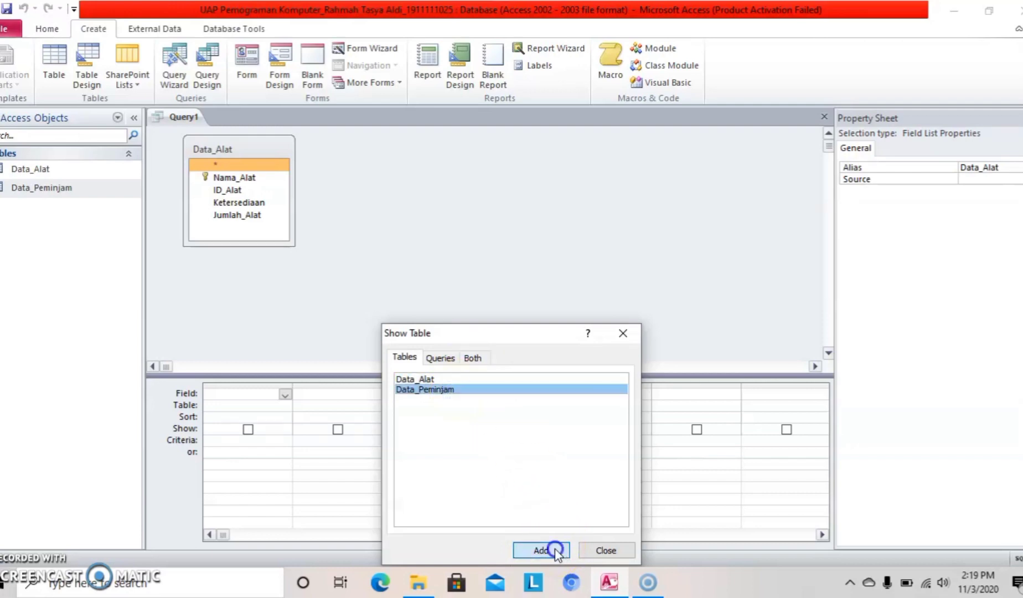
{"action": "left_click", "coordinate": [596, 551]}
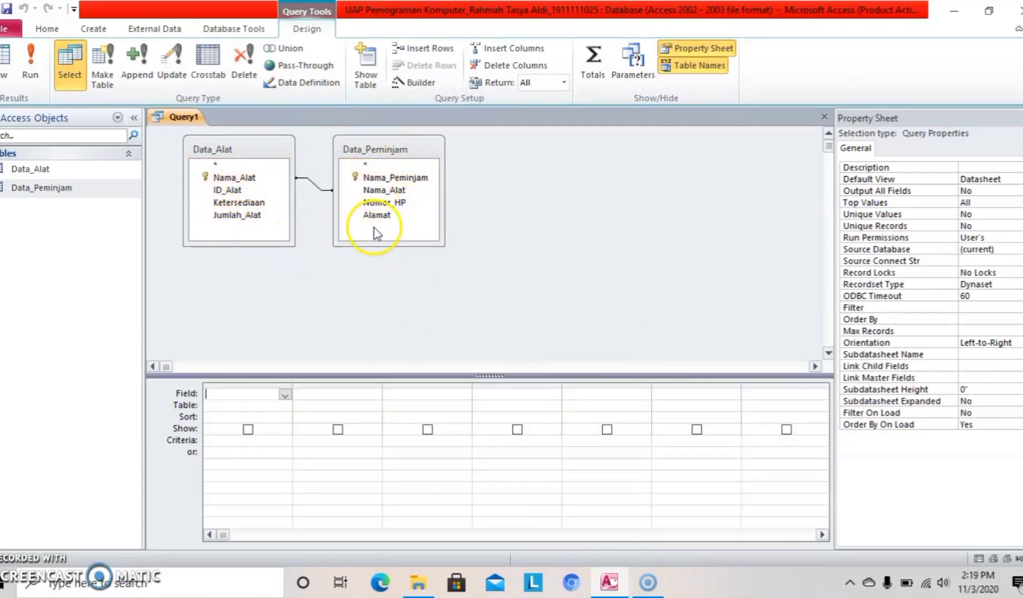
Add Nama_Alat, ID_Alat, Ketersediaan and Jumlah_Alat from Data_Alat to the query grid.
{"action": "left_click", "coordinate": [280, 192]}
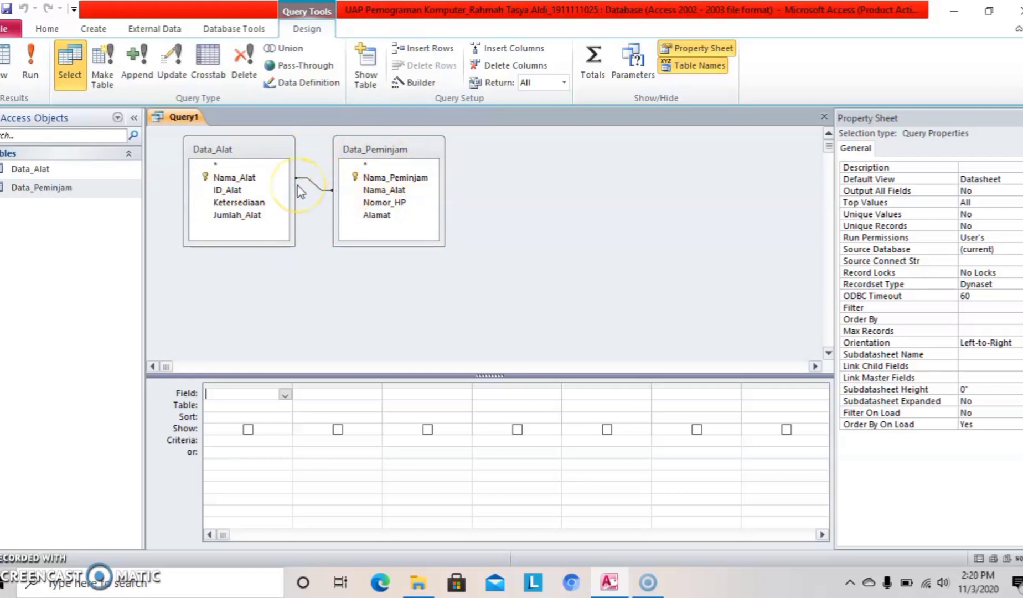
{"action": "left_click", "coordinate": [272, 188]}
{"action": "left_click", "coordinate": [309, 217]}
{"action": "left_click", "coordinate": [283, 182]}
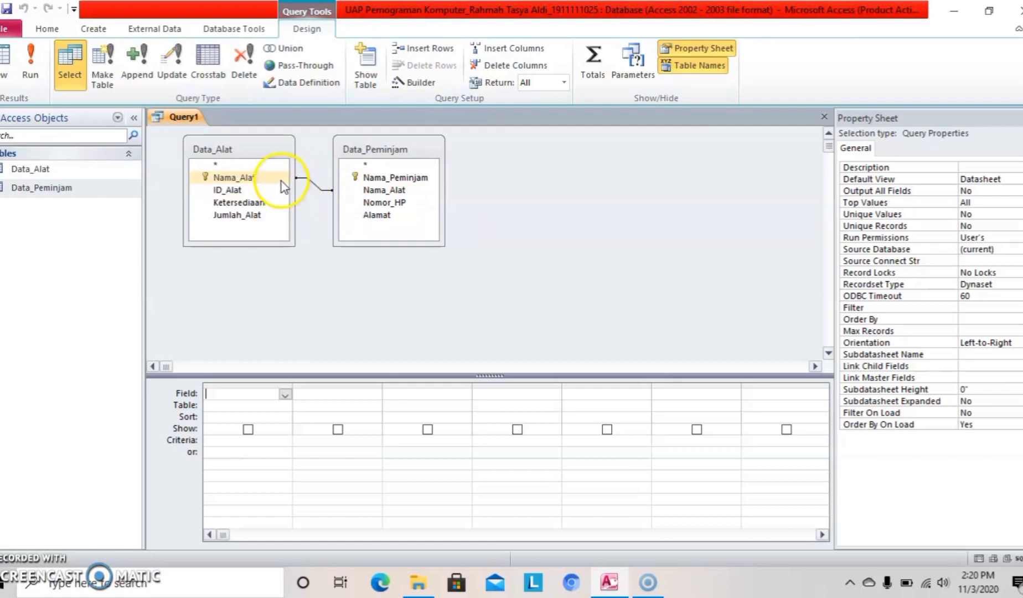
{"action": "left_click", "coordinate": [385, 202]}
{"action": "left_click", "coordinate": [367, 256]}
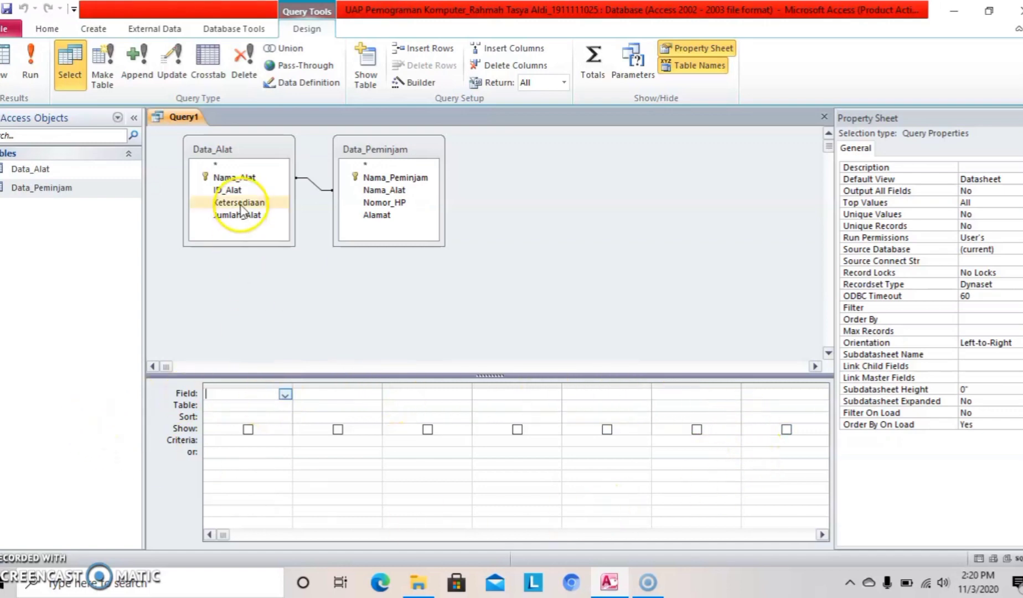
{"action": "double_click", "coordinate": [233, 178]}
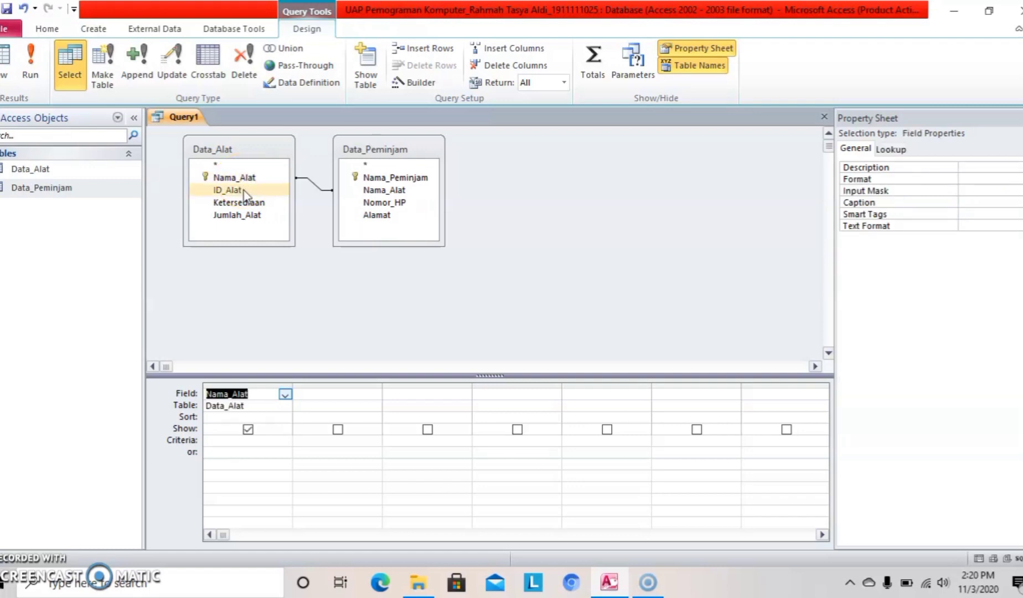
{"action": "double_click", "coordinate": [243, 191]}
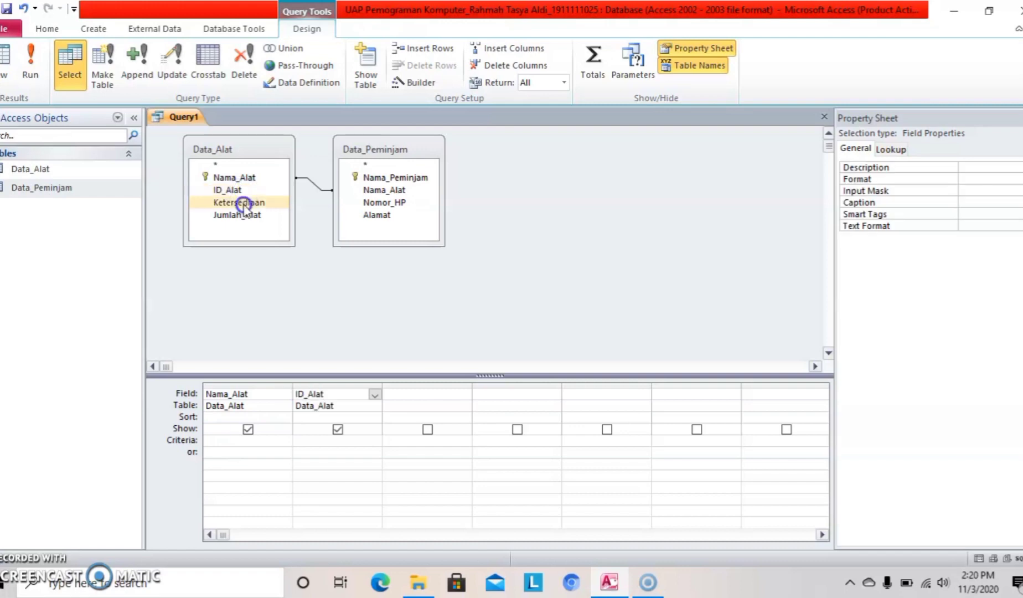
{"action": "double_click", "coordinate": [244, 204]}
{"action": "double_click", "coordinate": [241, 215]}
Add Nama_Peminjam, Nomor_HP and Alamat from Data_Peminjam to the query grid.
{"action": "left_click", "coordinate": [366, 178]}
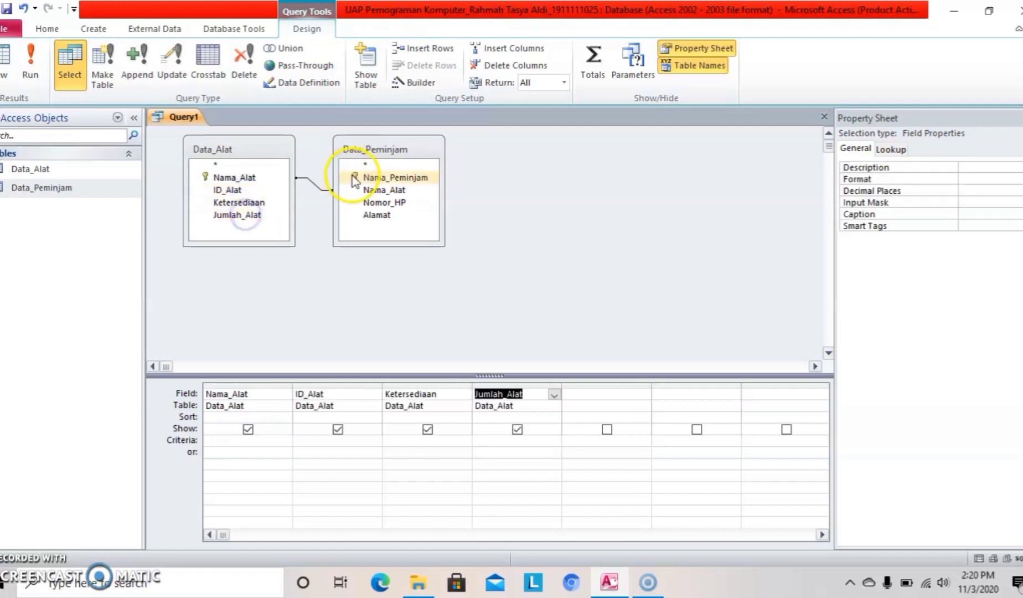
{"action": "double_click", "coordinate": [367, 178]}
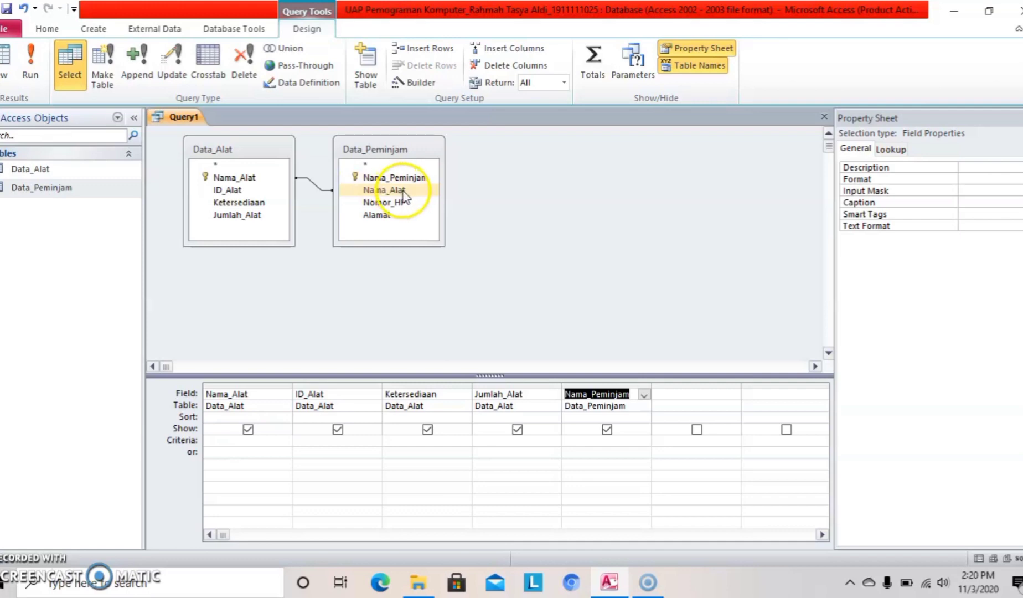
{"action": "left_click", "coordinate": [268, 192]}
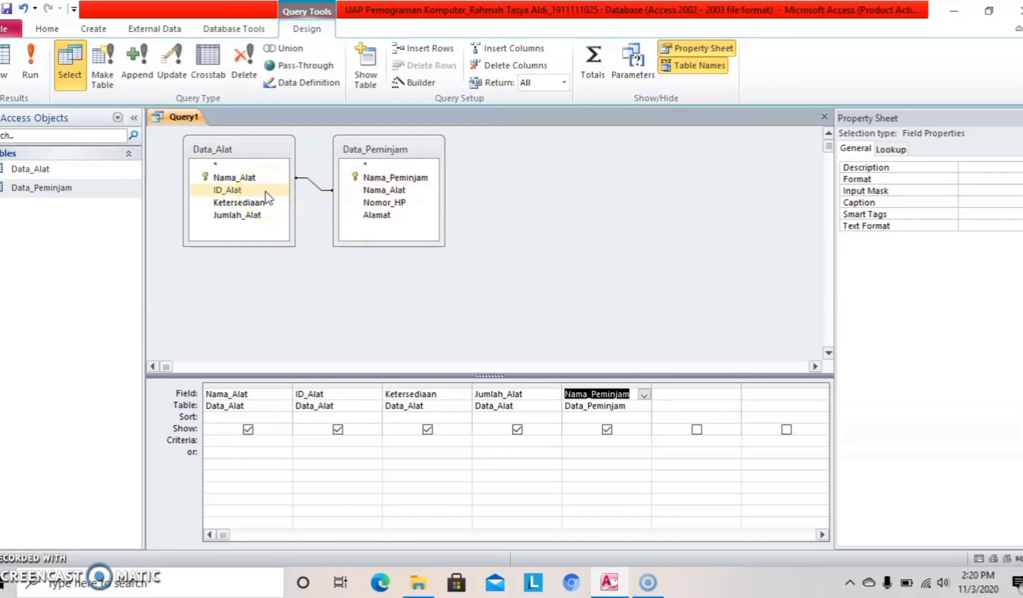
{"action": "left_click", "coordinate": [345, 202]}
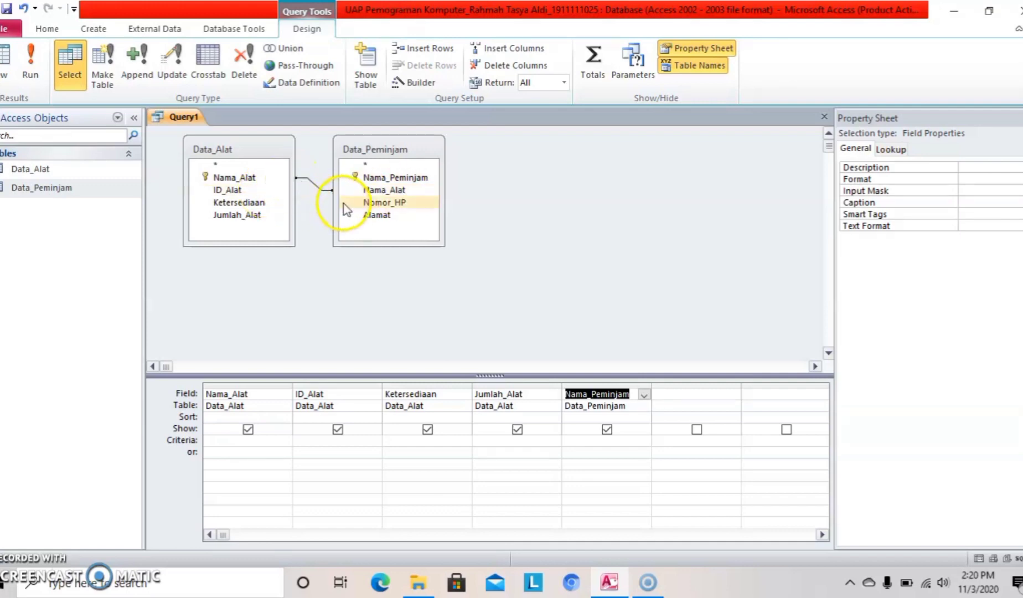
{"action": "double_click", "coordinate": [386, 204]}
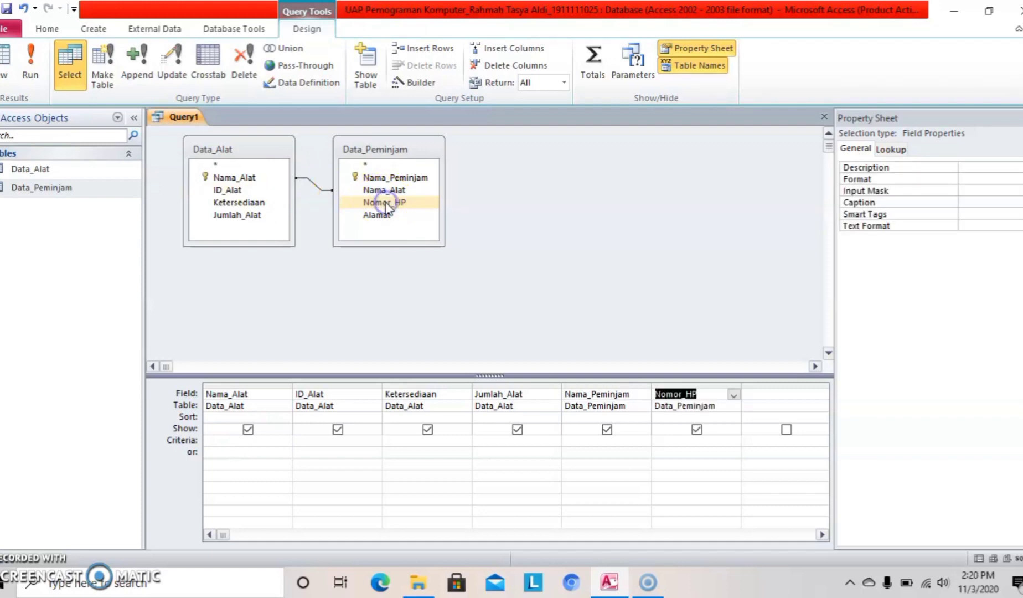
{"action": "left_click", "coordinate": [385, 216]}
{"action": "double_click", "coordinate": [386, 217]}
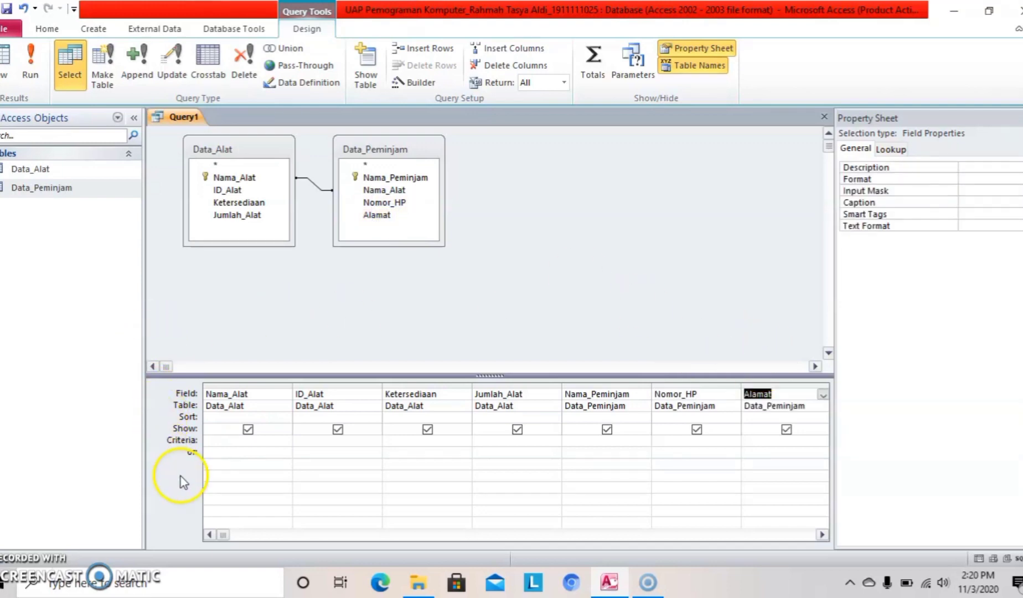
{"action": "left_click", "coordinate": [263, 166]}
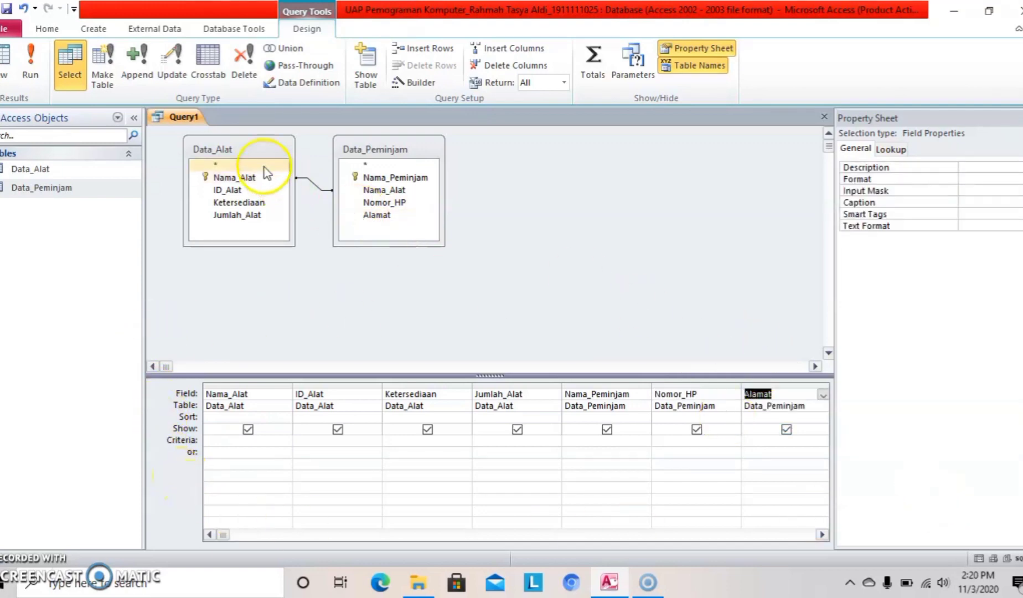
Save the query under the name Query1.
{"action": "right_click", "coordinate": [191, 121]}
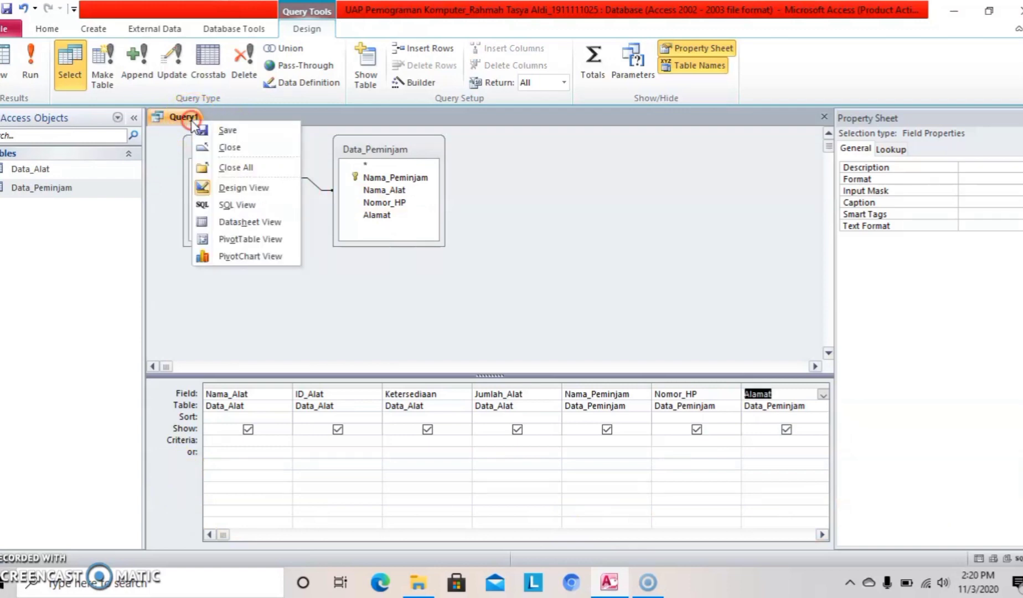
{"action": "left_click", "coordinate": [233, 132]}
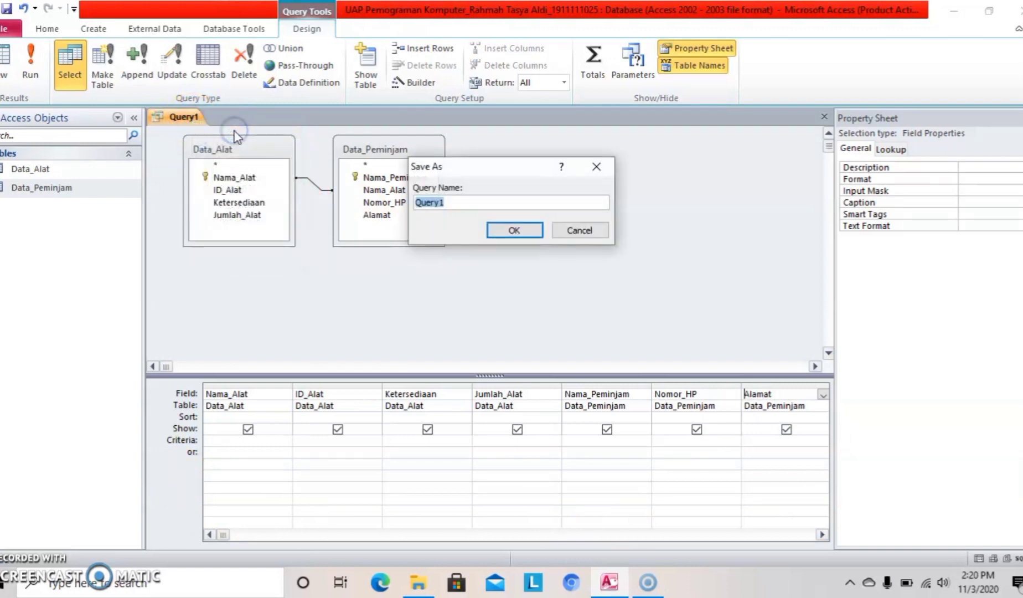
{"action": "left_click", "coordinate": [455, 203]}
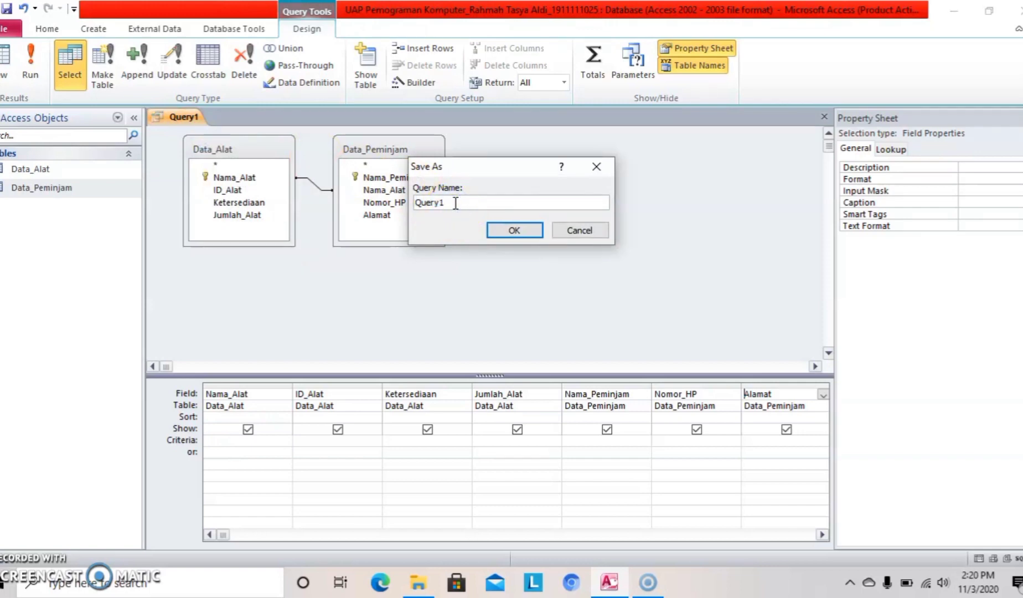
{"action": "left_click", "coordinate": [500, 231]}
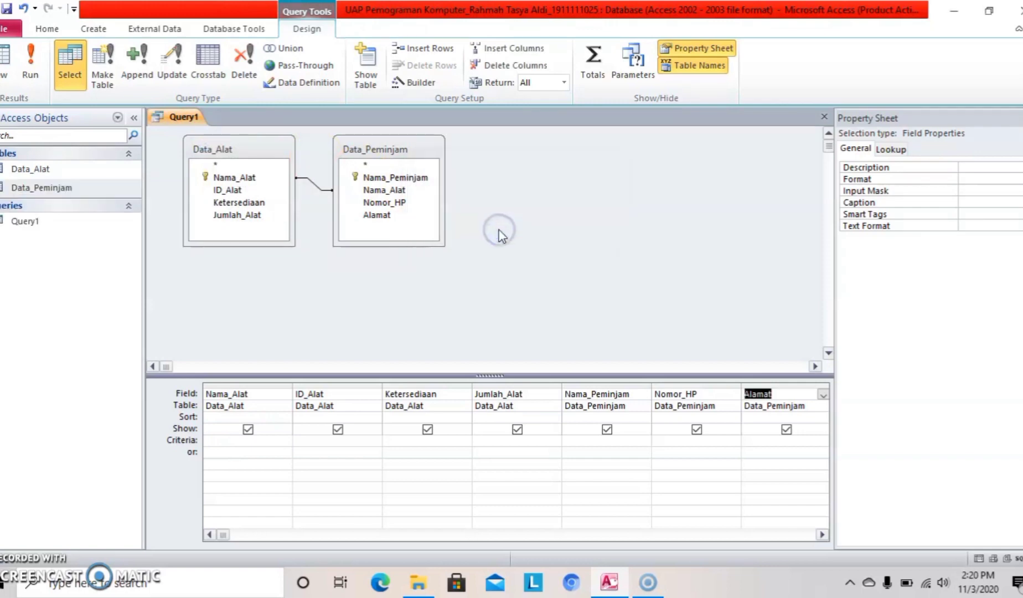
Close the Query1 design.
{"action": "right_click", "coordinate": [167, 120]}
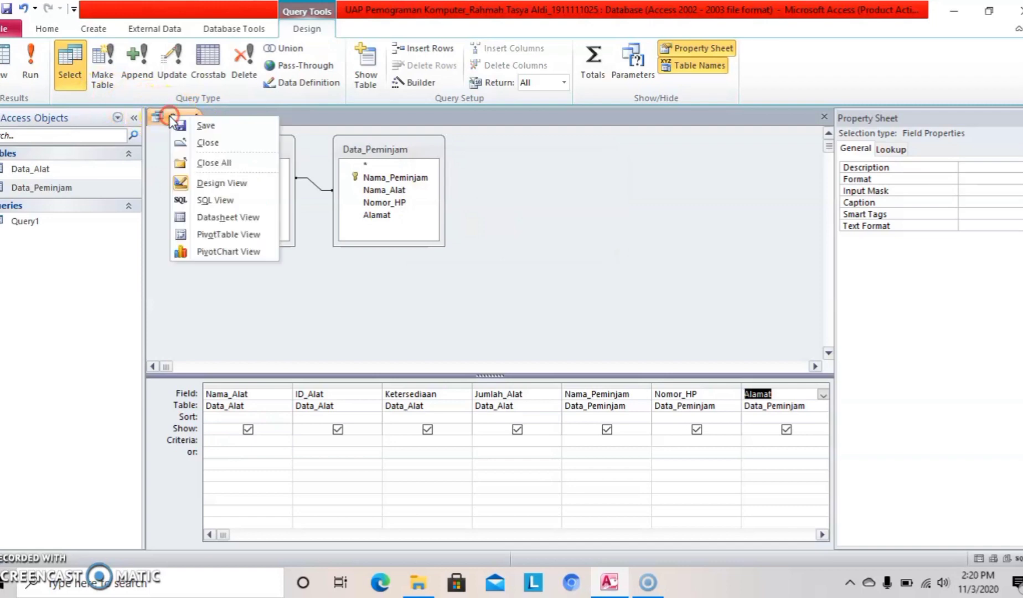
{"action": "left_click", "coordinate": [223, 144]}
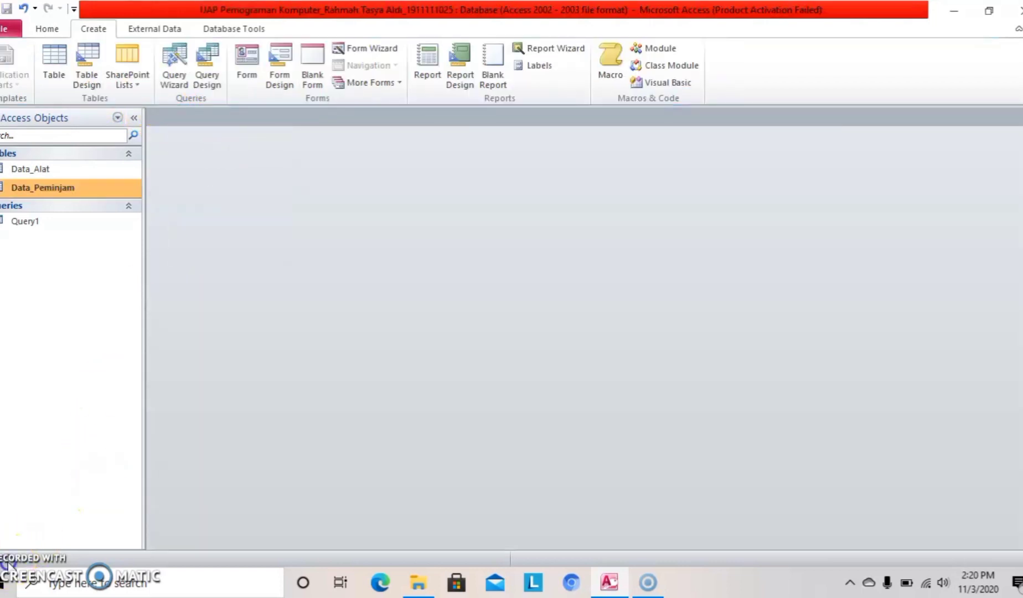
{"action": "left_click", "coordinate": [19, 530]}
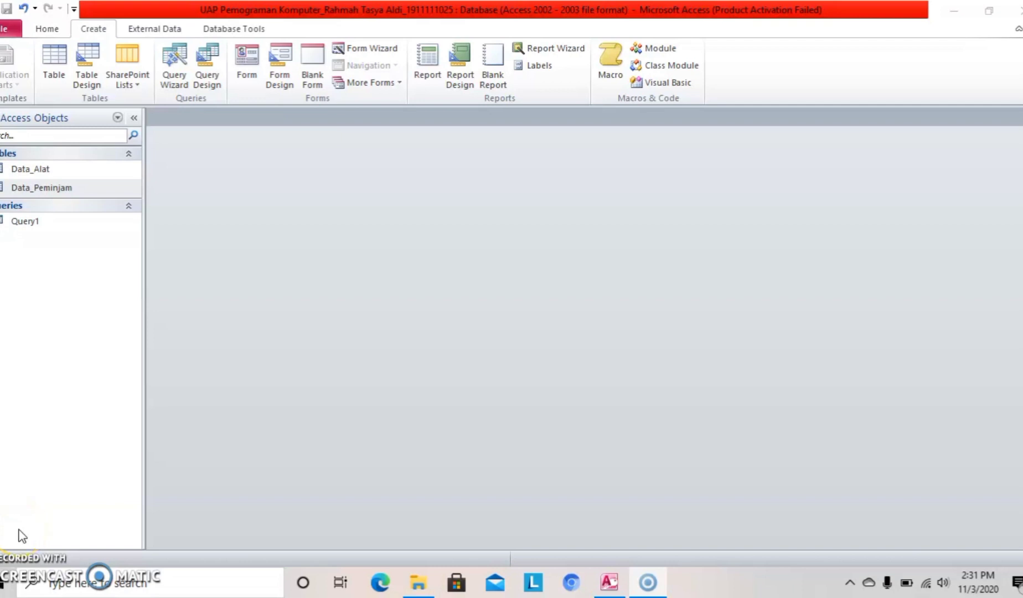
{"action": "left_click", "coordinate": [167, 426]}
{"action": "double_click", "coordinate": [110, 225]}
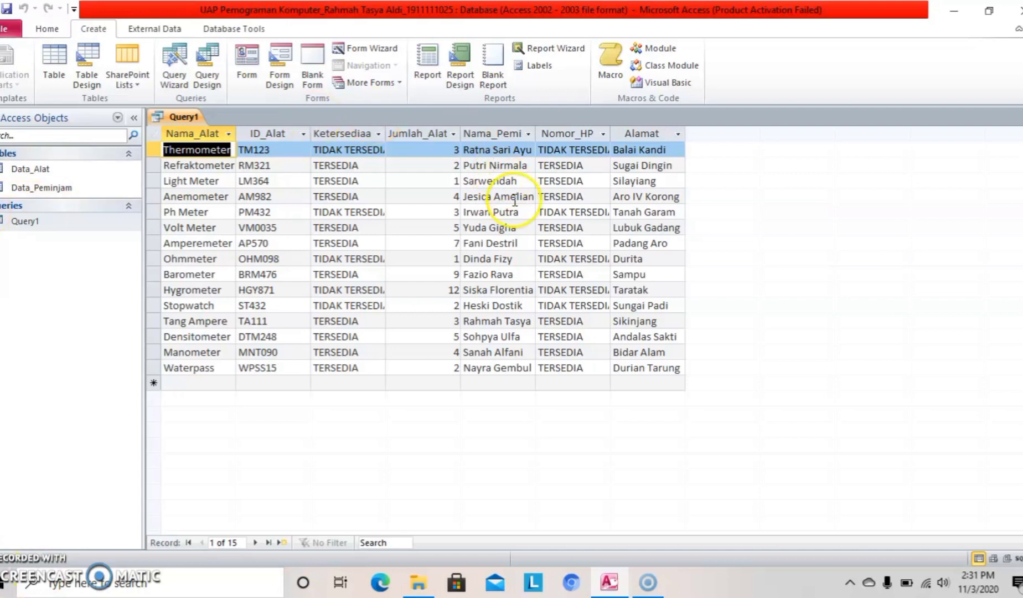
{"action": "right_click", "coordinate": [183, 115]}
{"action": "left_click", "coordinate": [235, 145]}
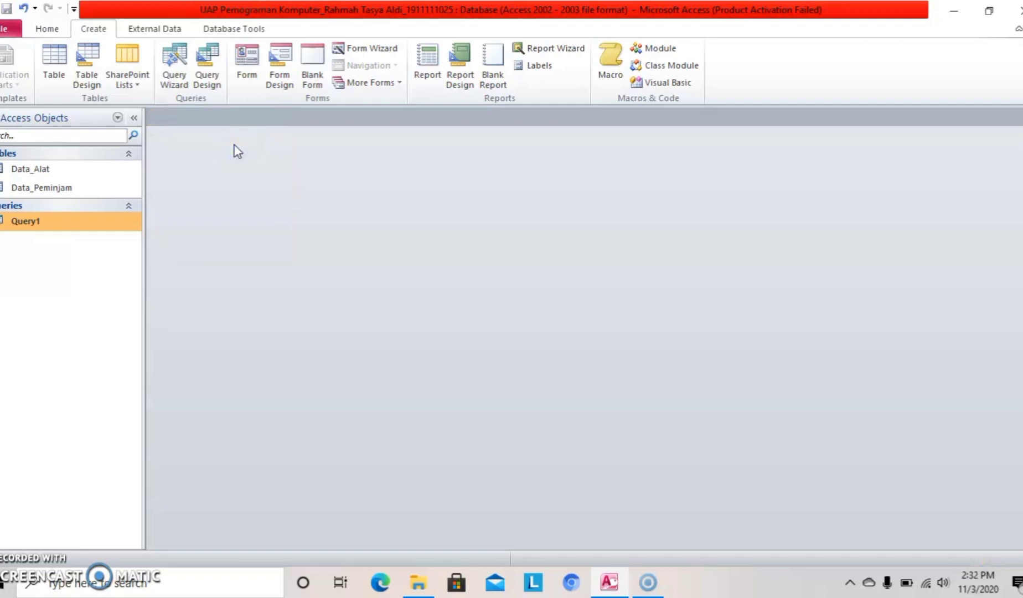
Generate a form from Query1 with Create > Form, showing all seven fields.
{"action": "left_click", "coordinate": [47, 29]}
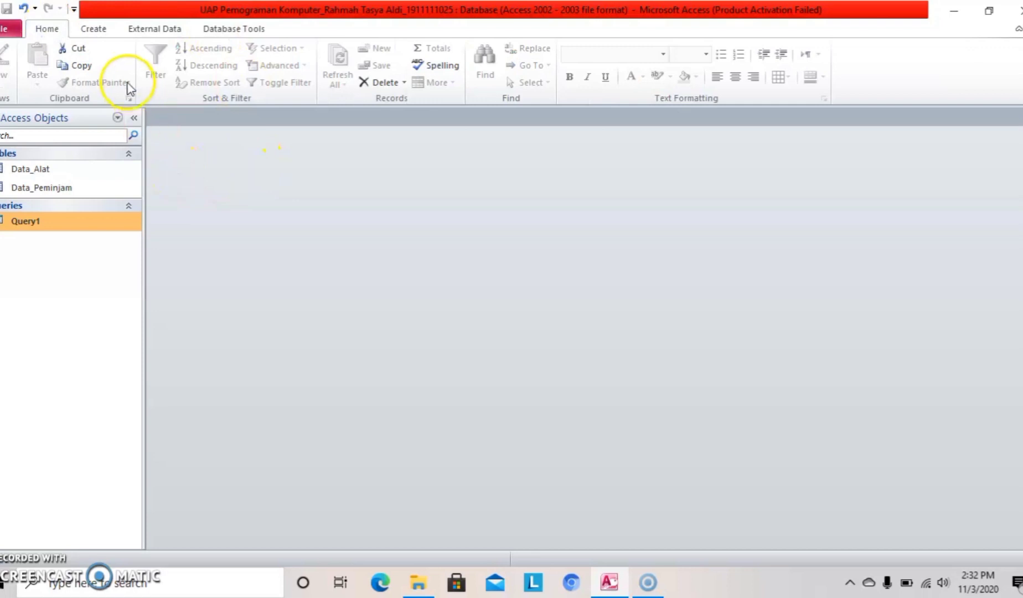
{"action": "left_click", "coordinate": [108, 32]}
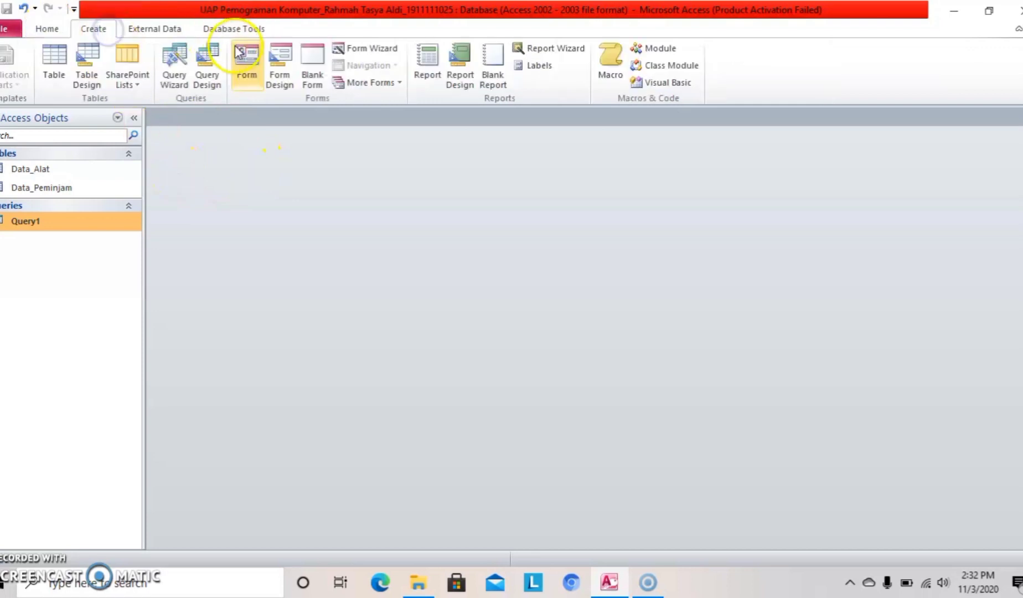
{"action": "left_click", "coordinate": [250, 73]}
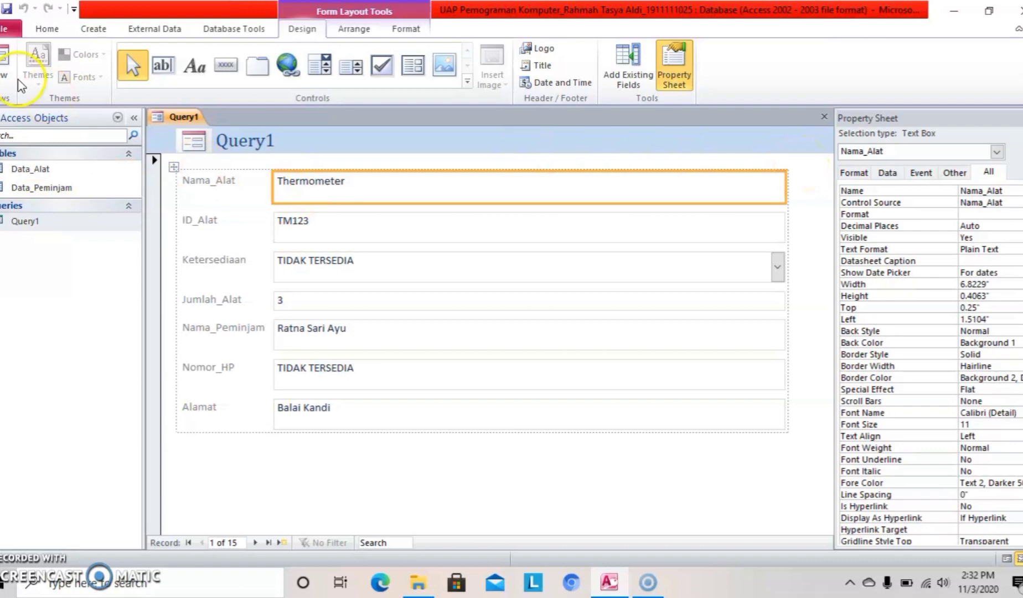
{"action": "left_click", "coordinate": [3, 83]}
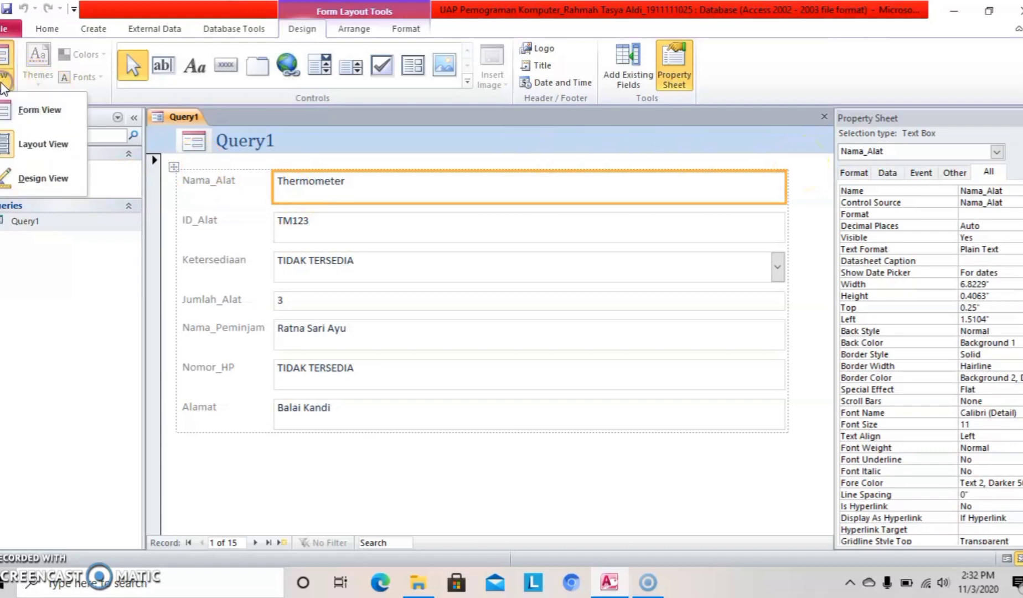
{"action": "left_click", "coordinate": [44, 179]}
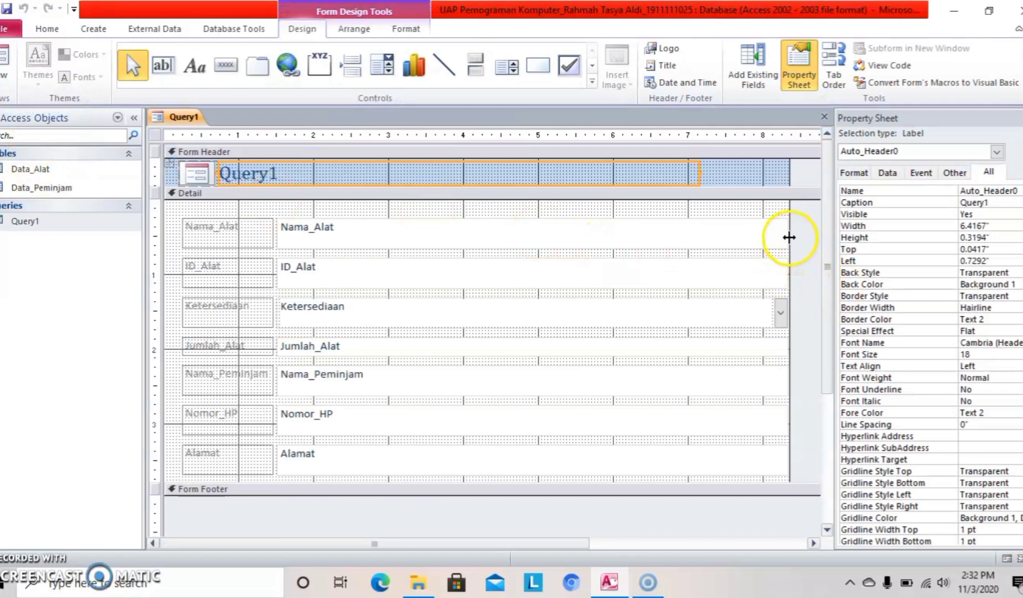
{"action": "left_click_drag", "start_coordinate": [788, 237], "coordinate": [791, 237]}
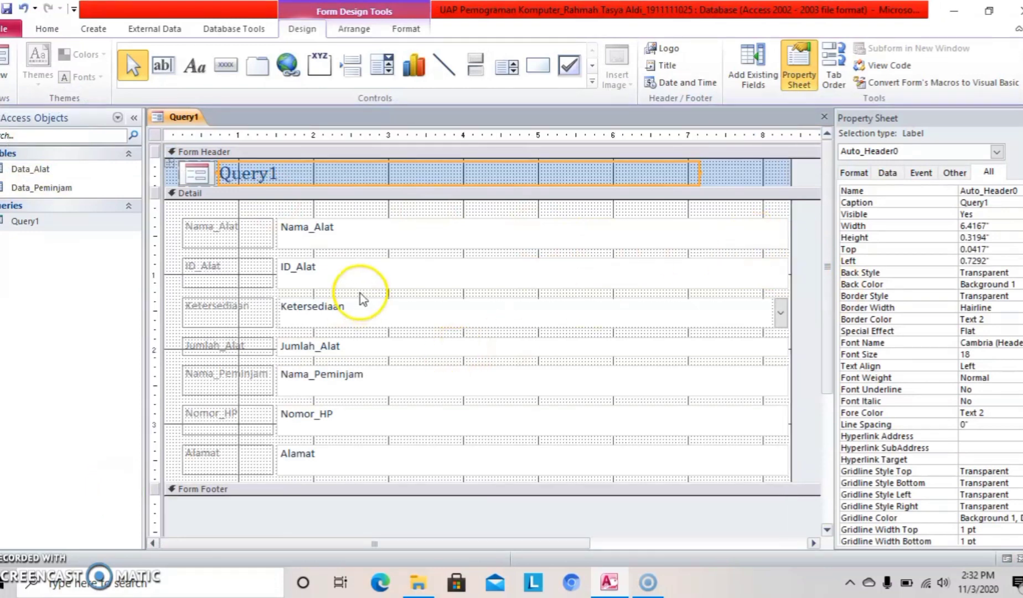
{"action": "left_click", "coordinate": [454, 232]}
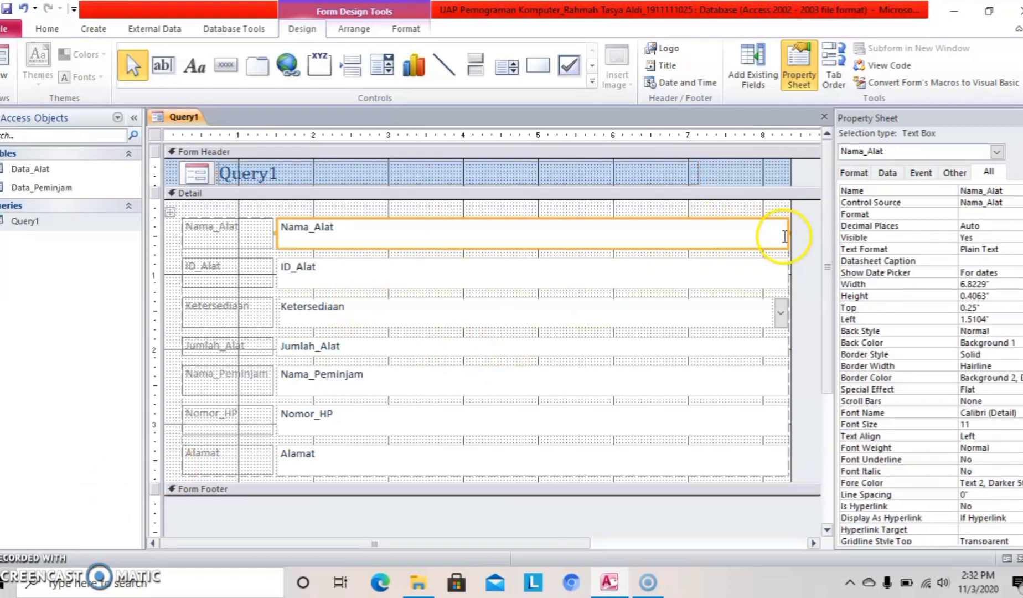
{"action": "left_click_drag", "start_coordinate": [789, 234], "coordinate": [540, 237]}
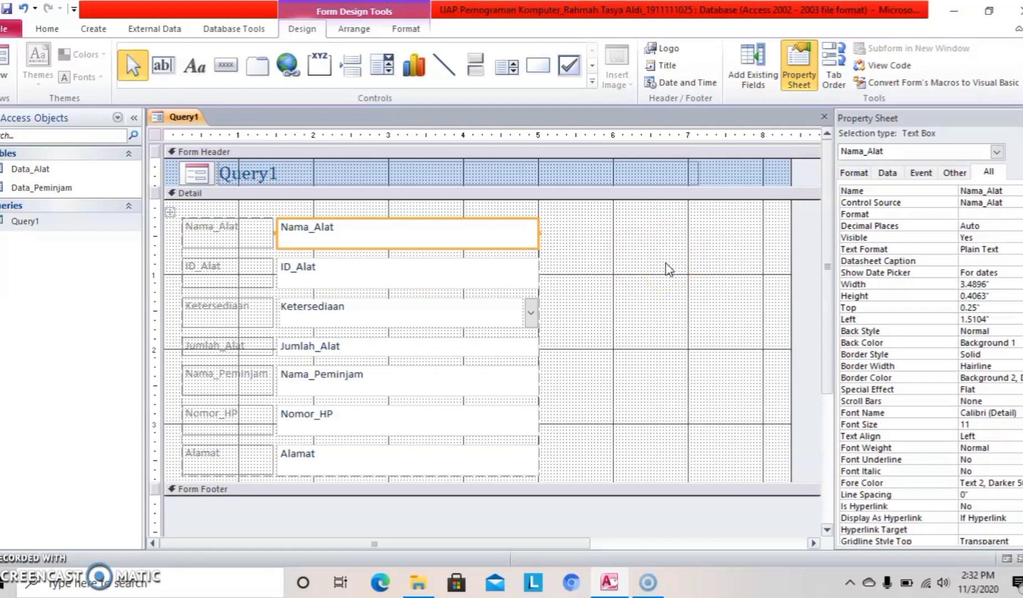
Show the Property Sheet for the form's Detail section.
{"action": "right_click", "coordinate": [701, 283]}
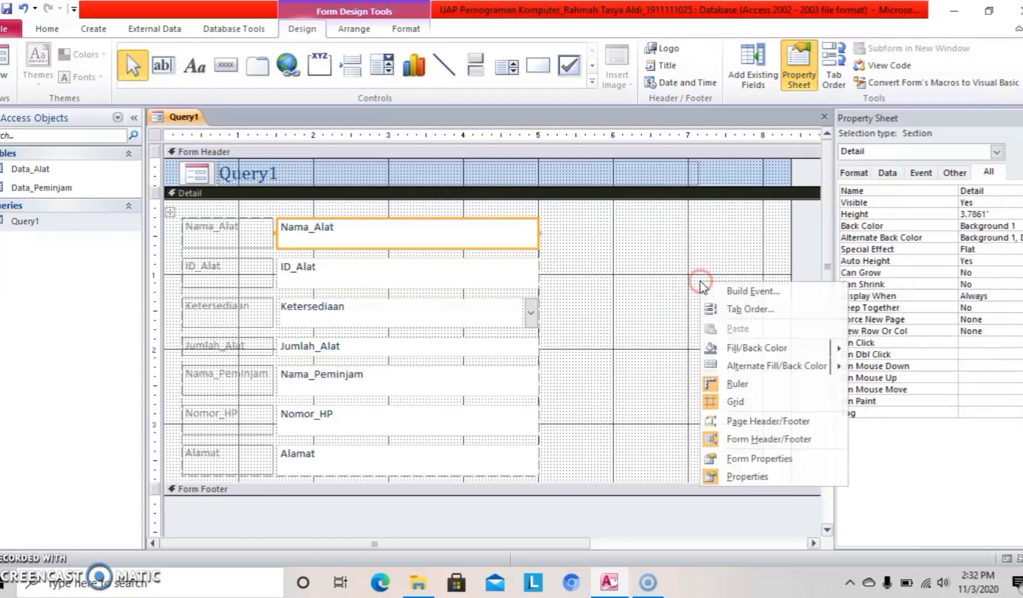
{"action": "left_click", "coordinate": [748, 477]}
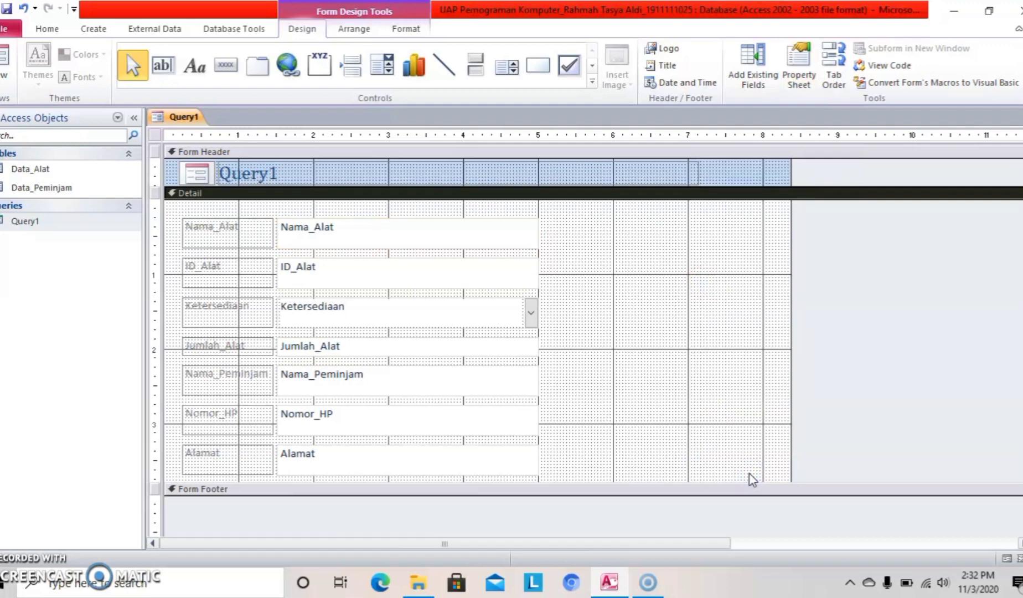
{"action": "right_click", "coordinate": [721, 426]}
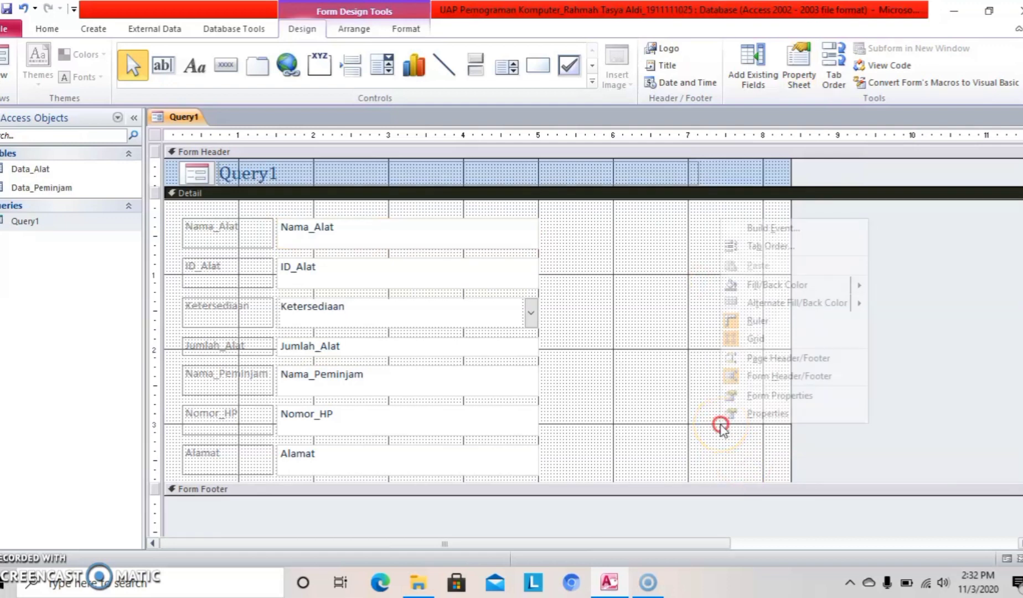
{"action": "left_click", "coordinate": [746, 415]}
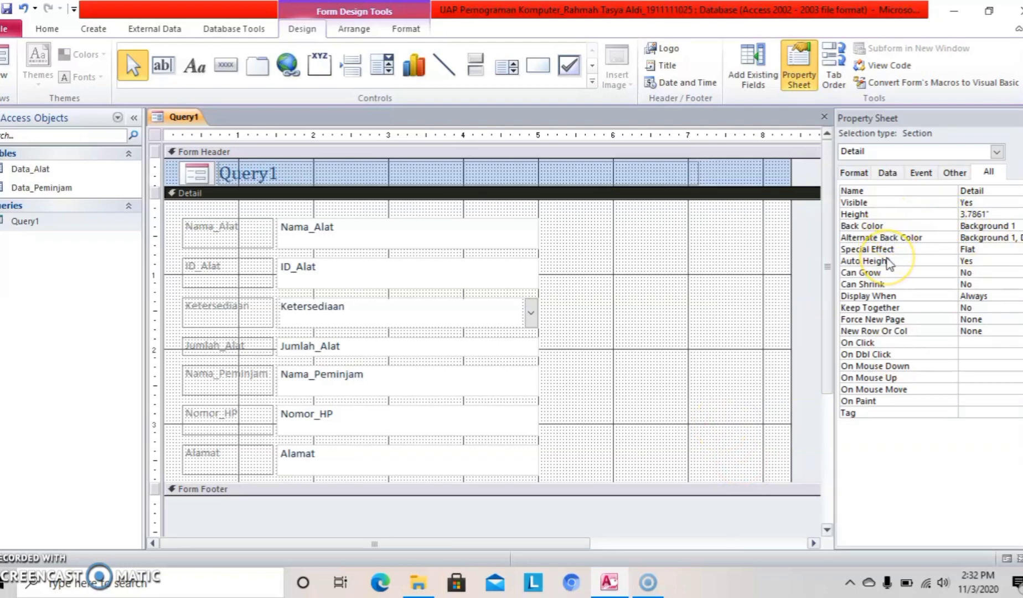
Set the Detail section's Back Color to orange #F7B580.
{"action": "left_click", "coordinate": [872, 225]}
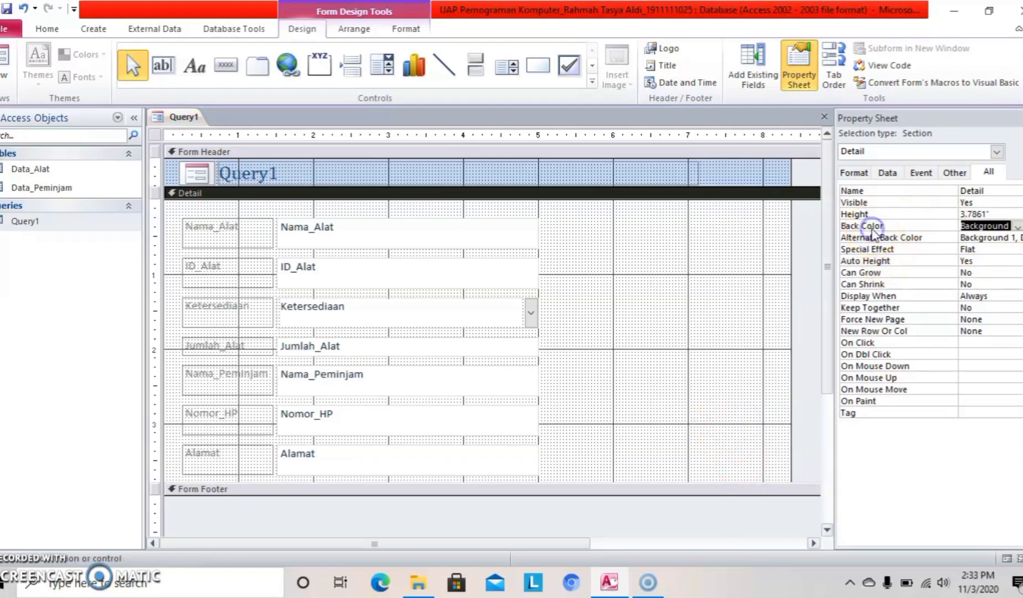
{"action": "left_click", "coordinate": [1018, 226]}
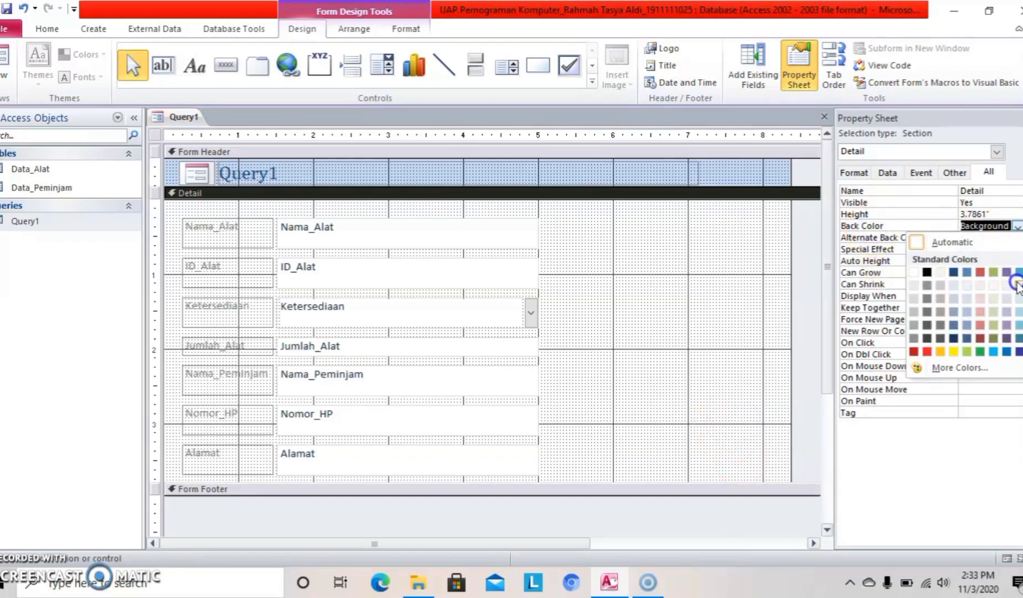
{"action": "left_click", "coordinate": [1020, 308]}
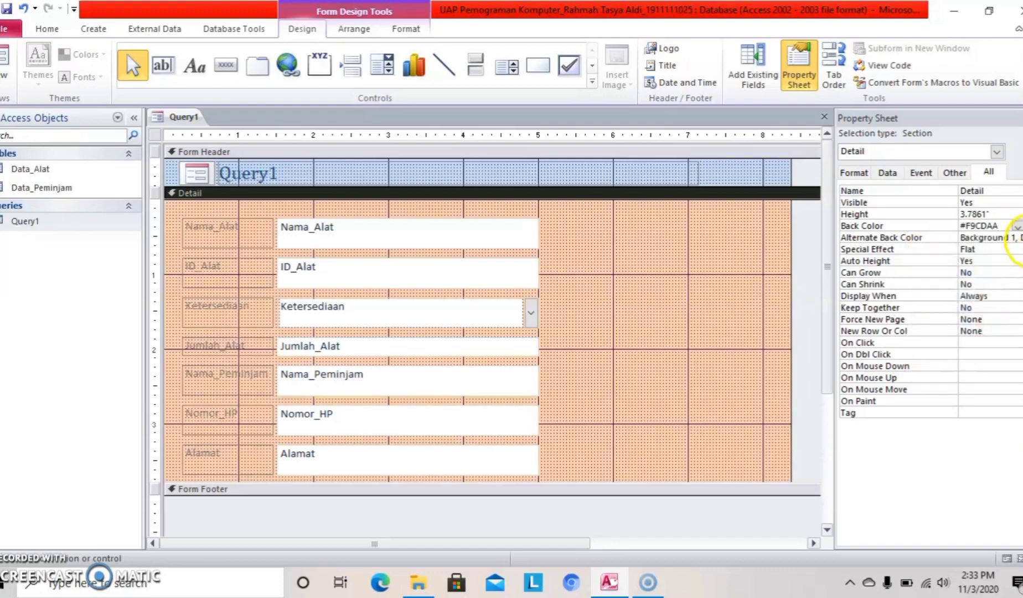
{"action": "left_click", "coordinate": [1018, 226]}
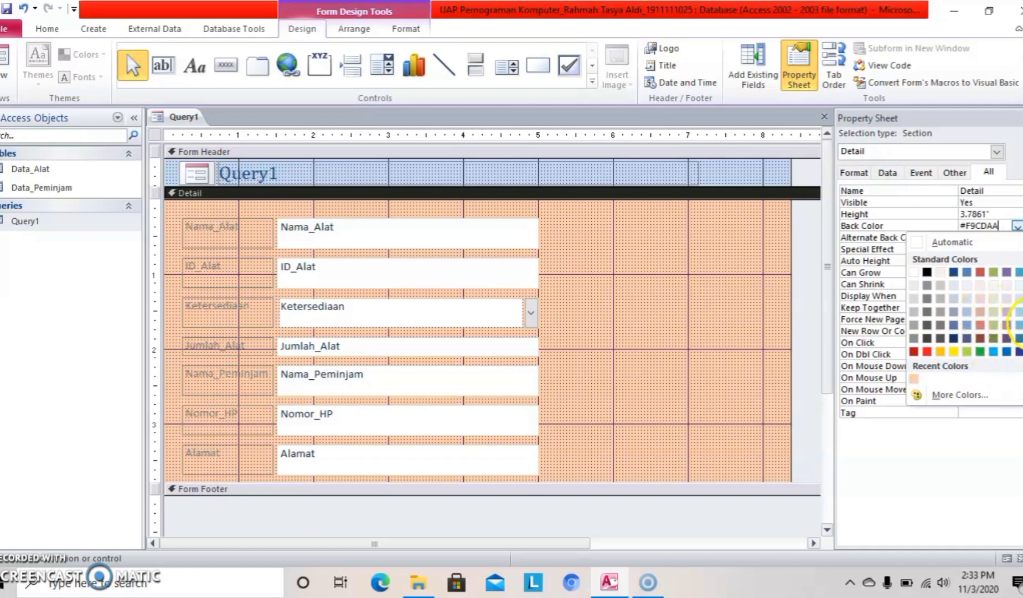
{"action": "left_click", "coordinate": [1021, 325]}
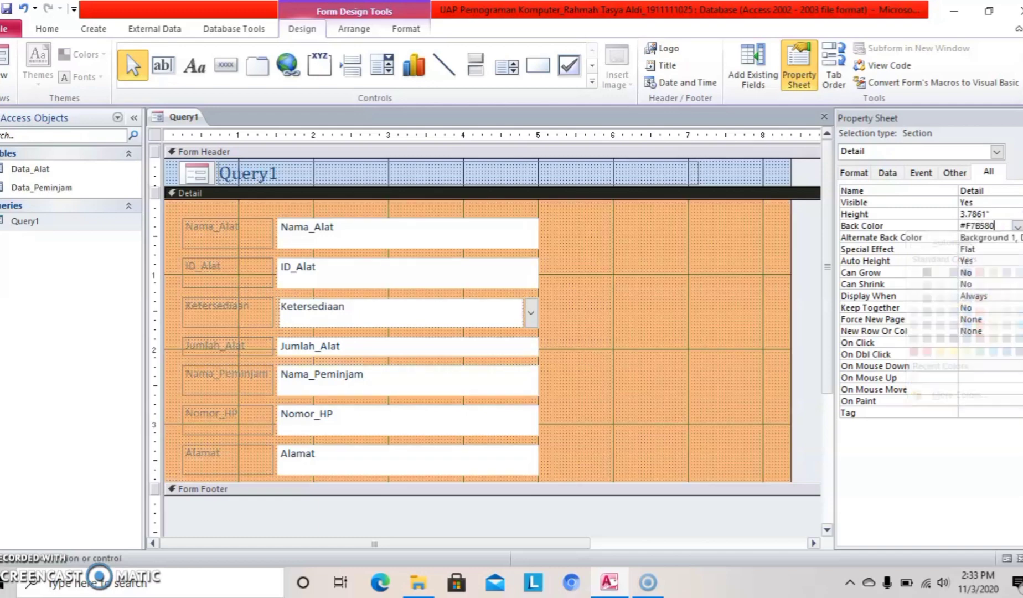
{"action": "left_click", "coordinate": [245, 237]}
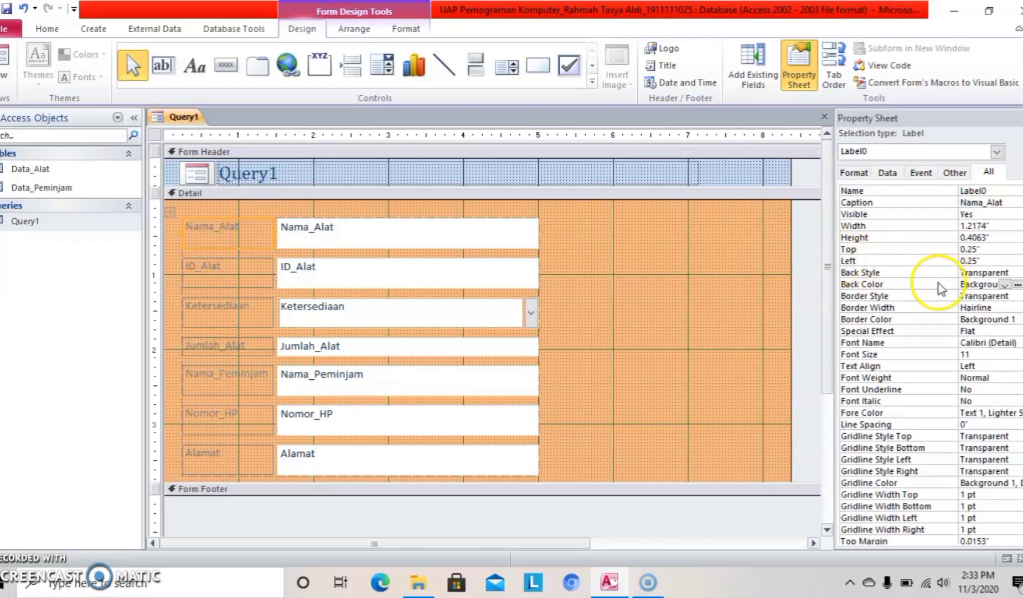
Fill the Nama_Alat, ID_Alat, Ketersediaan and Jumlah_Alat labels with light peach #FCE6D4.
{"action": "left_click", "coordinate": [1018, 286]}
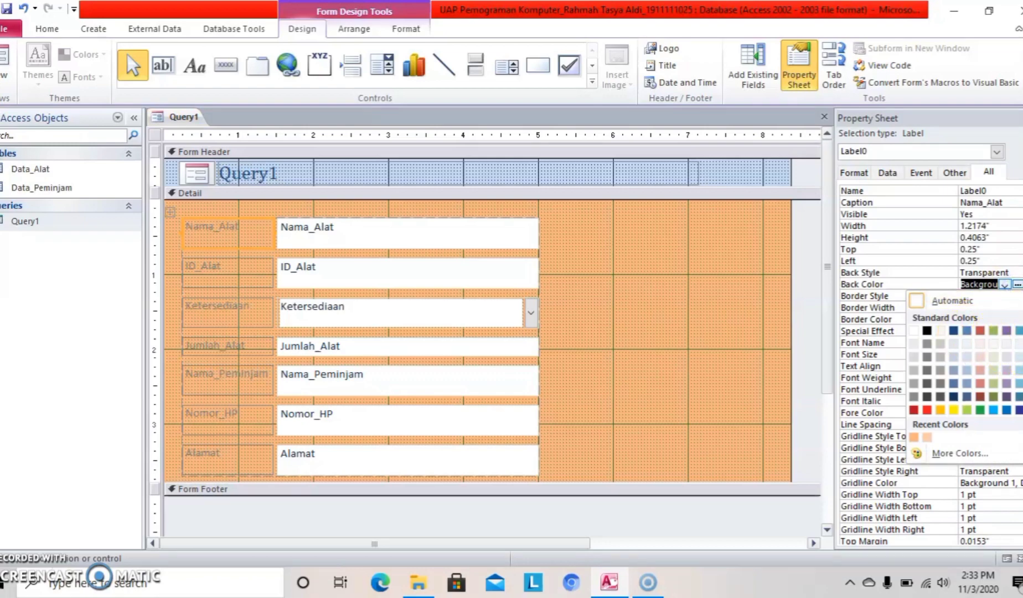
{"action": "left_click", "coordinate": [1021, 344]}
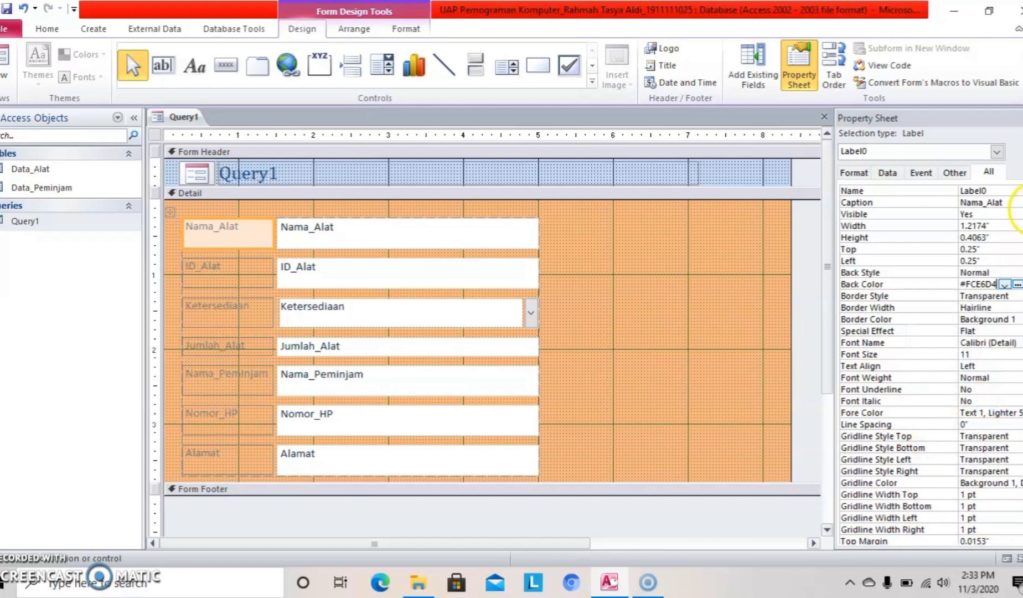
{"action": "left_click", "coordinate": [253, 264]}
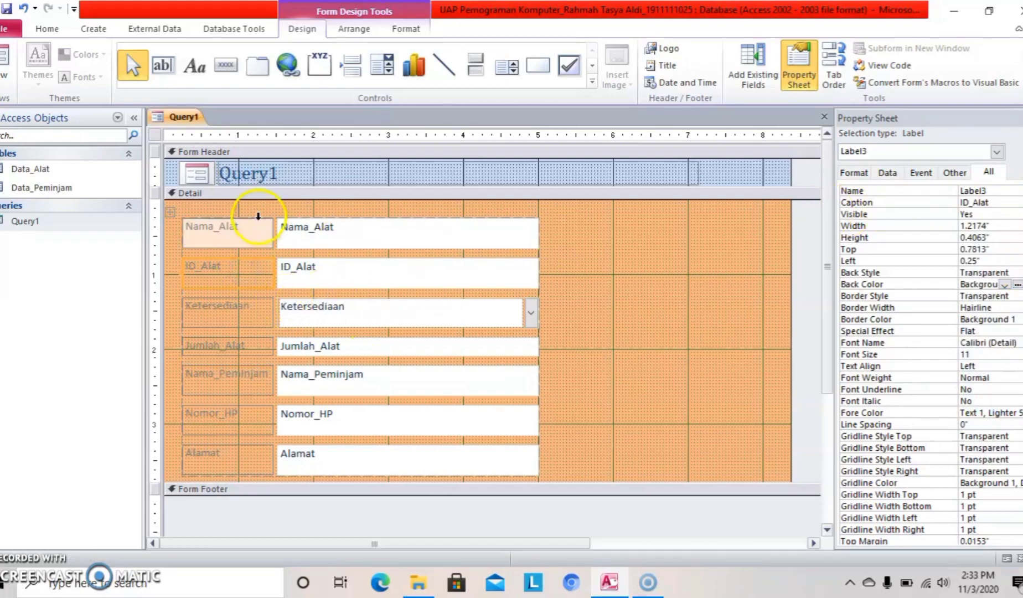
{"action": "left_click", "coordinate": [1005, 284]}
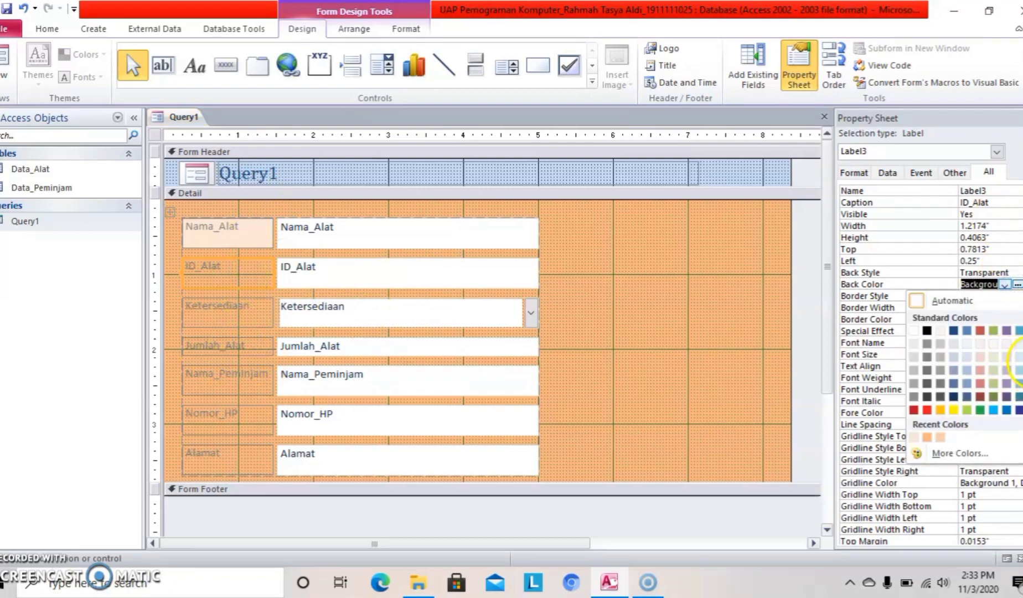
{"action": "left_click", "coordinate": [1018, 344]}
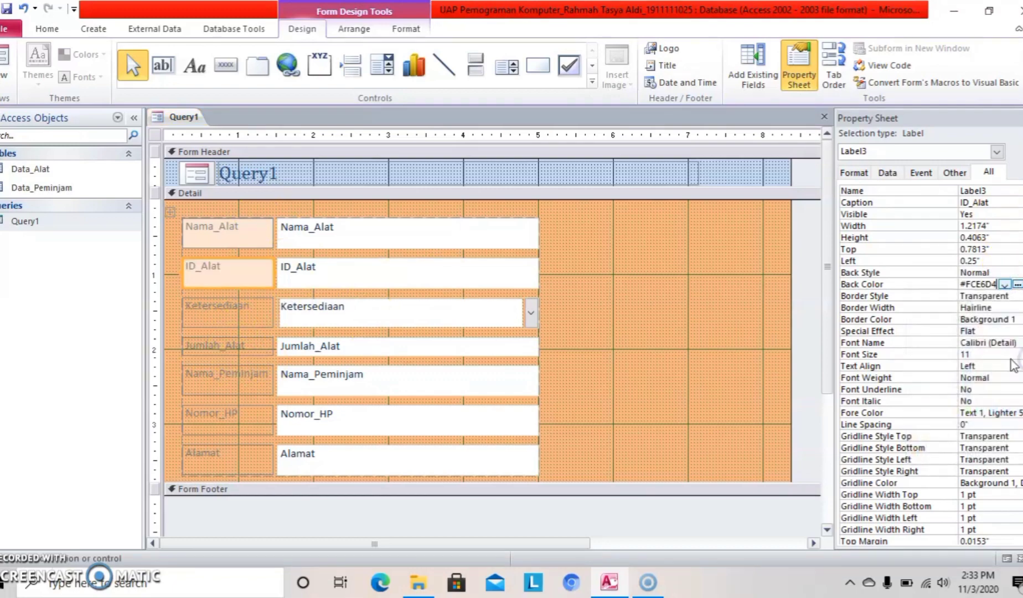
{"action": "left_click", "coordinate": [247, 324]}
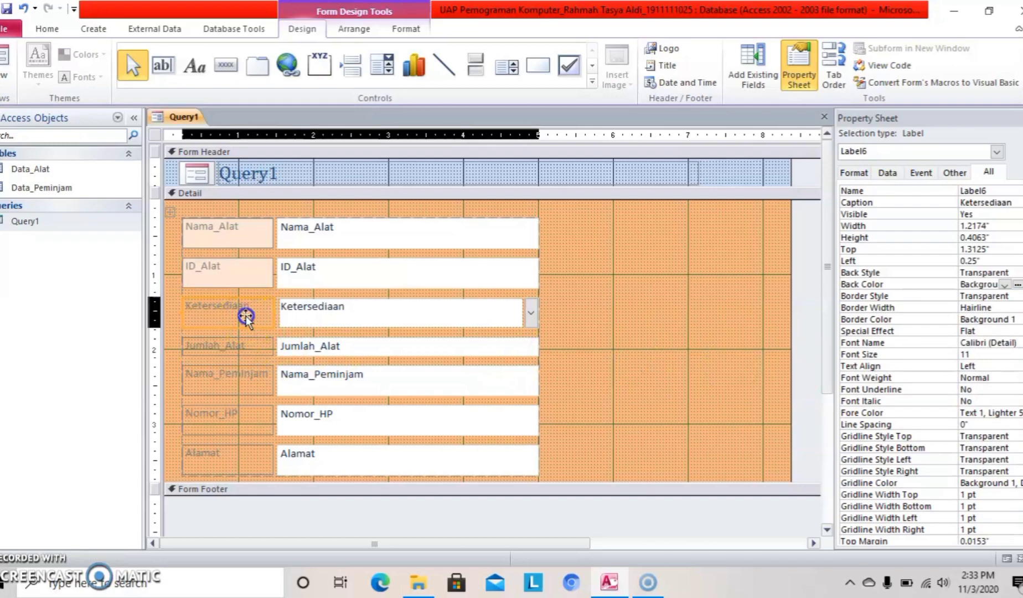
{"action": "left_click", "coordinate": [1005, 284]}
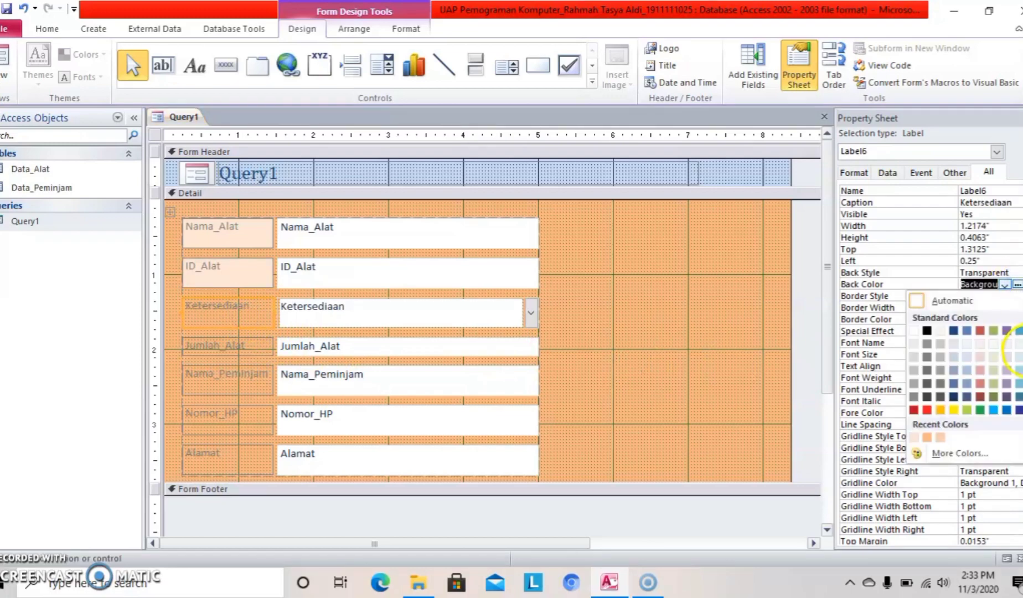
{"action": "left_click", "coordinate": [1019, 343]}
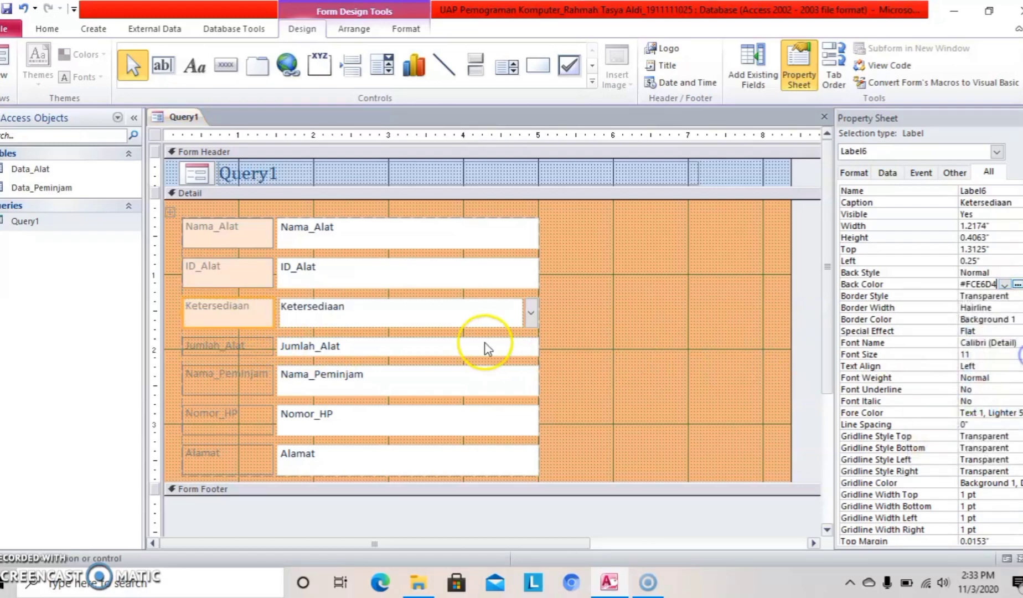
{"action": "left_click", "coordinate": [253, 350]}
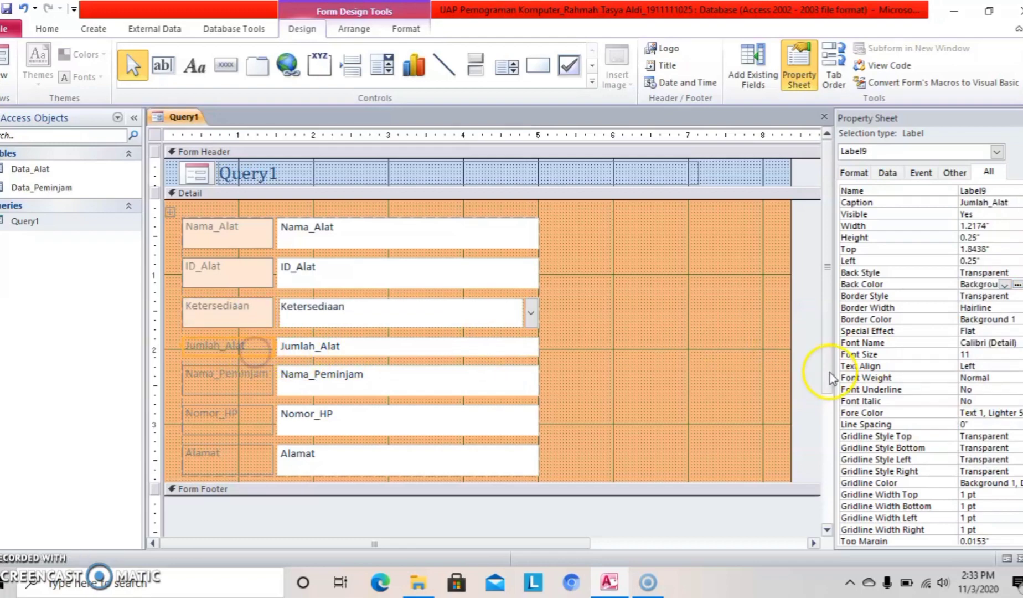
{"action": "left_click", "coordinate": [1005, 284]}
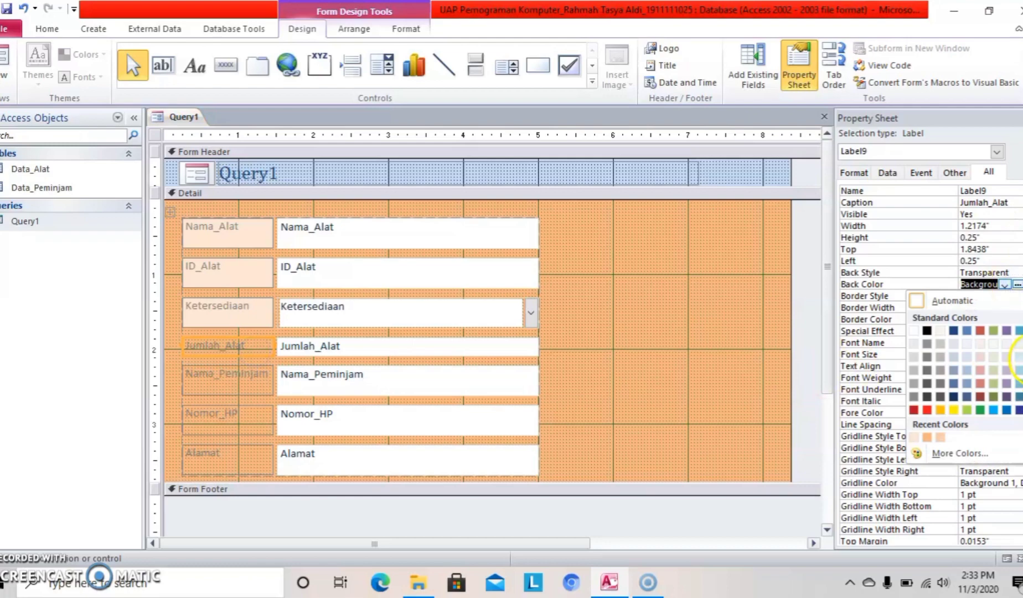
{"action": "left_click", "coordinate": [1019, 344]}
Fill the Nama_Peminjam, Nomor_HP and Alamat labels with light peach #FCE6D4.
{"action": "left_click", "coordinate": [250, 385]}
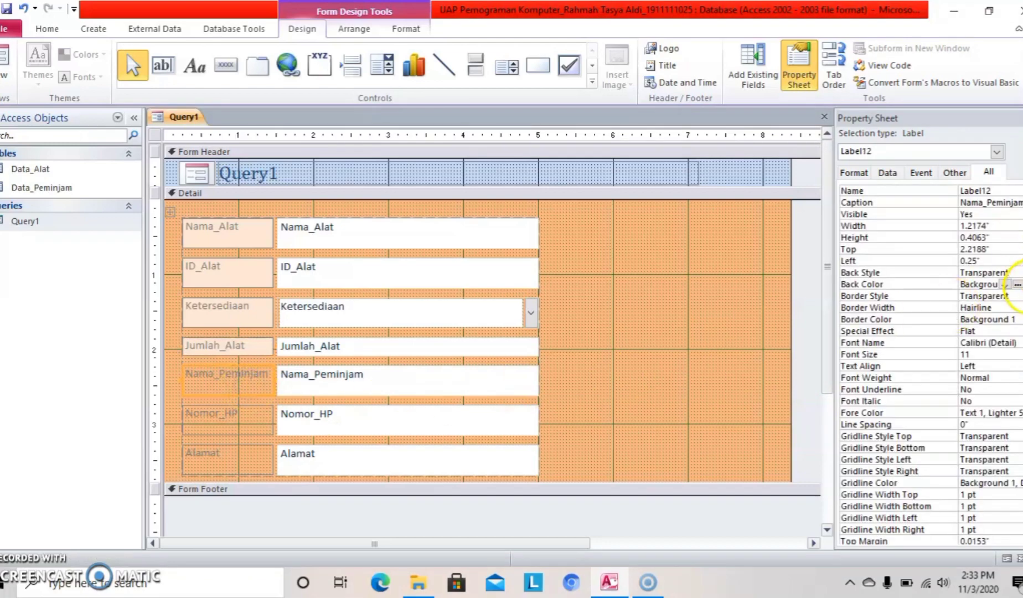
{"action": "left_click", "coordinate": [1005, 284]}
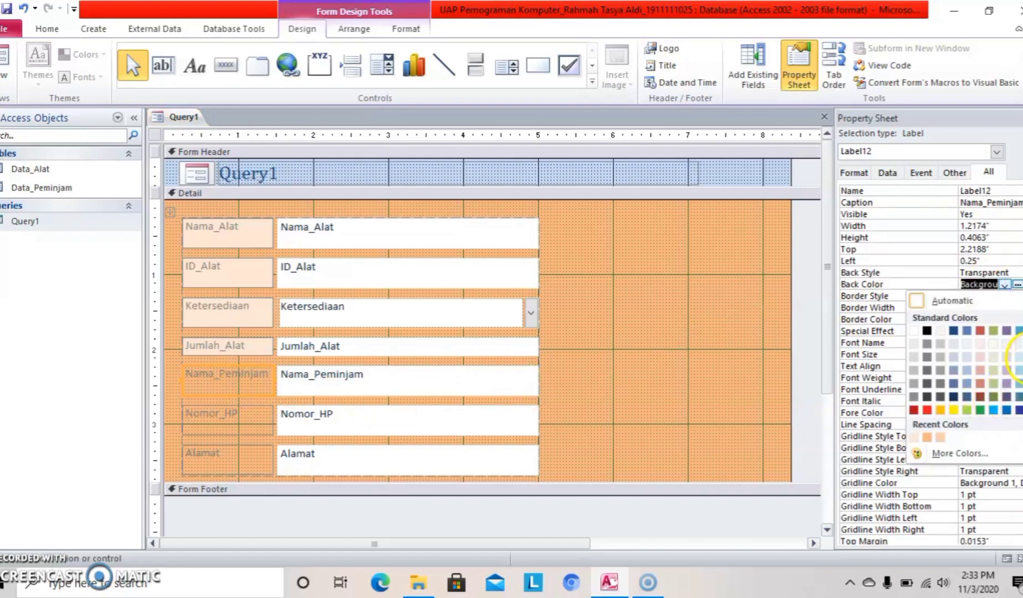
{"action": "left_click", "coordinate": [1021, 343]}
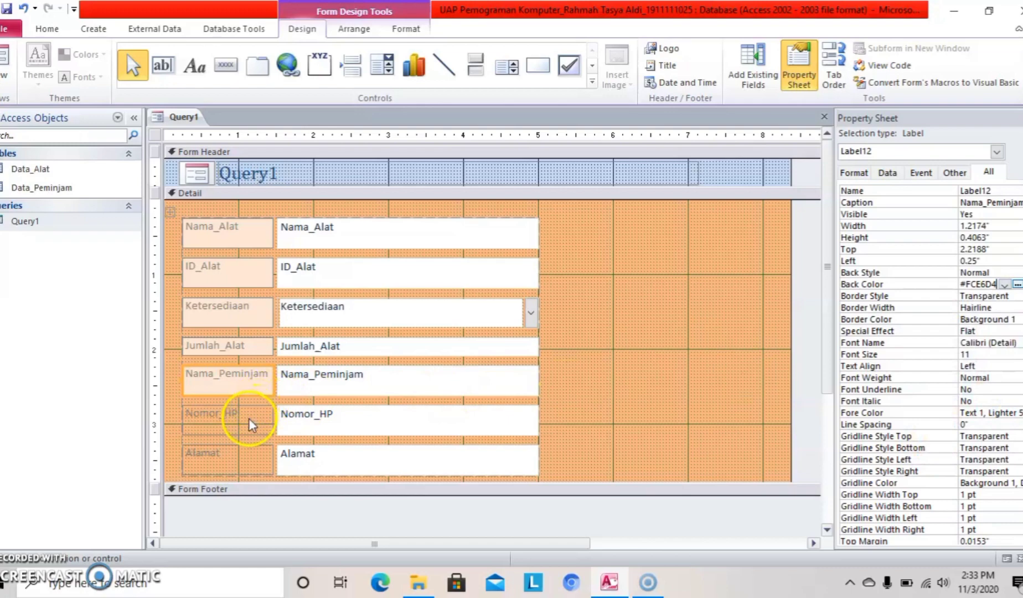
{"action": "left_click", "coordinate": [249, 419]}
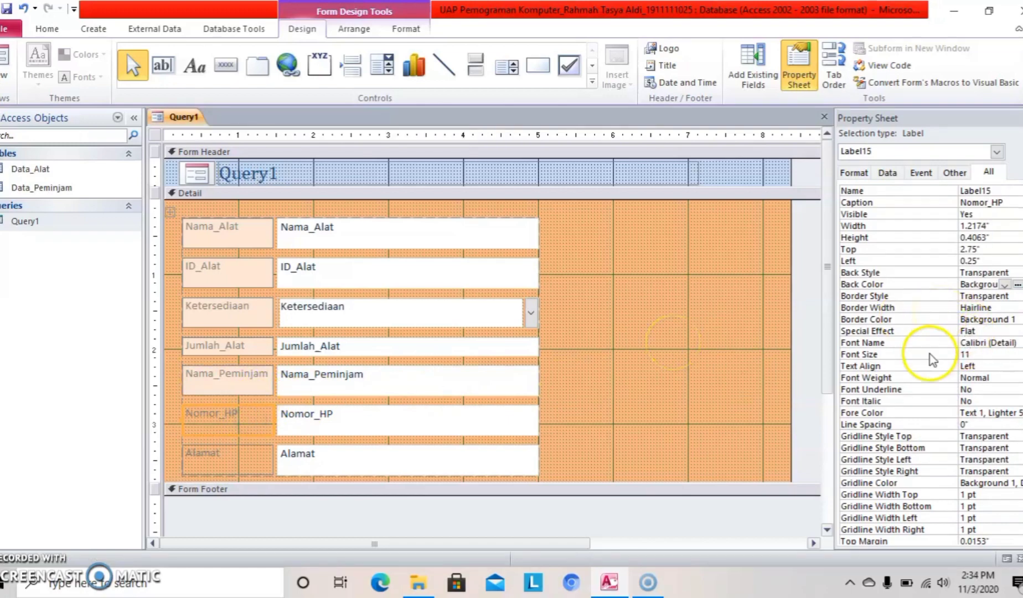
{"action": "left_click", "coordinate": [1005, 285]}
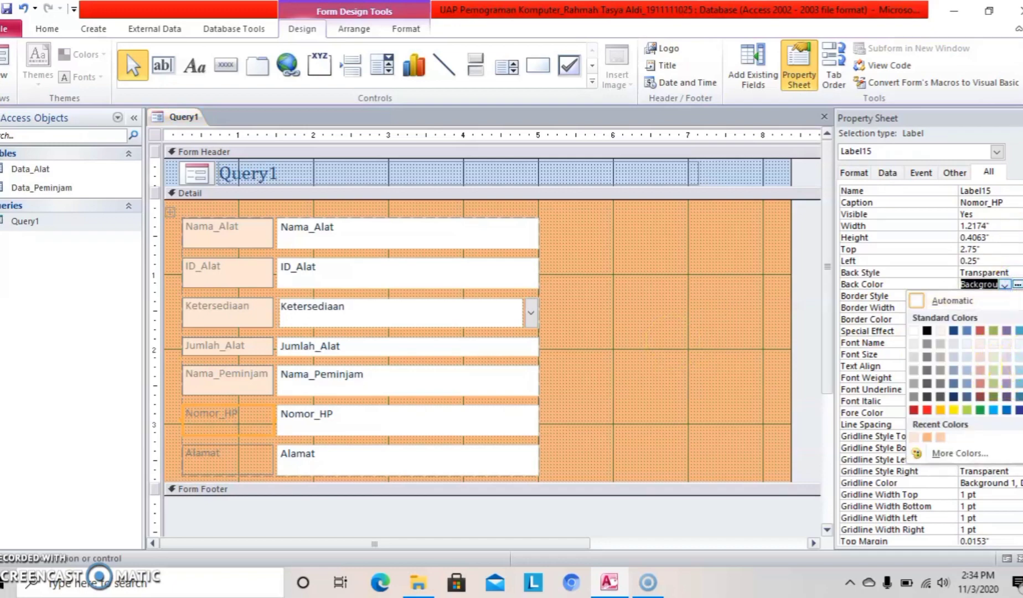
{"action": "left_click", "coordinate": [1019, 344]}
{"action": "left_click", "coordinate": [260, 460]}
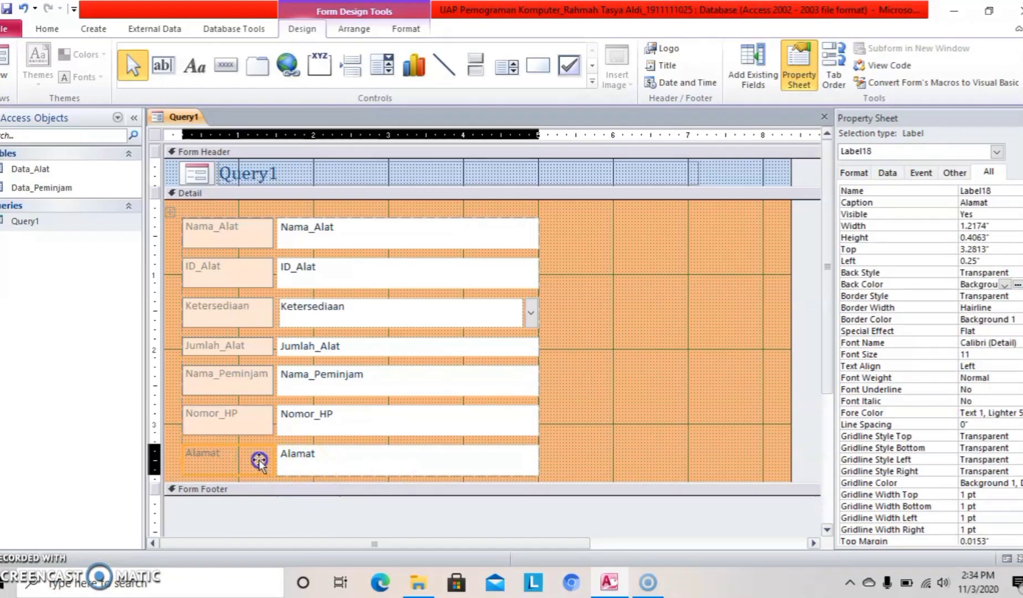
{"action": "left_click", "coordinate": [1017, 285]}
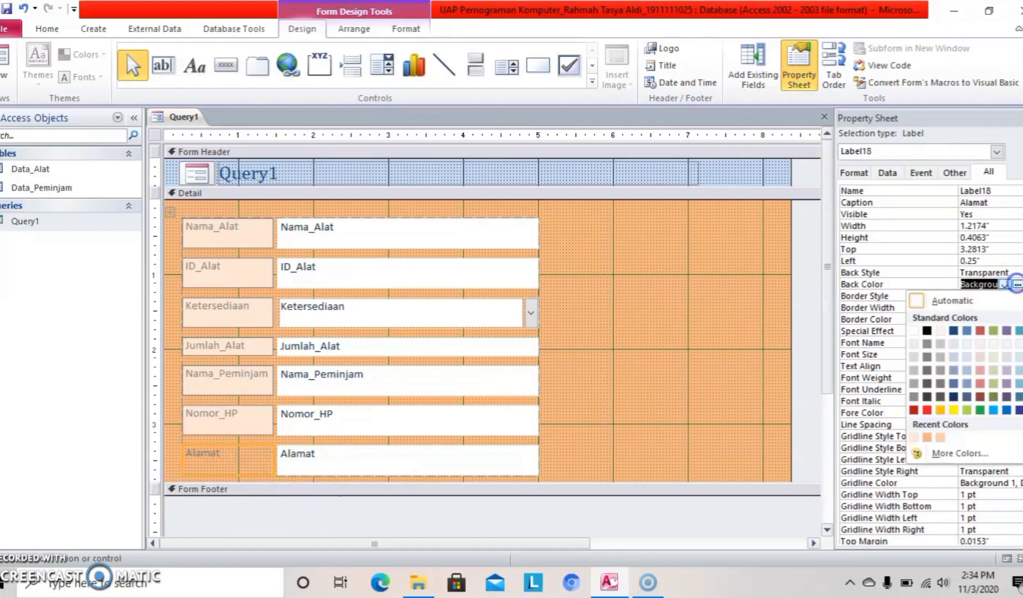
{"action": "left_click", "coordinate": [1019, 344]}
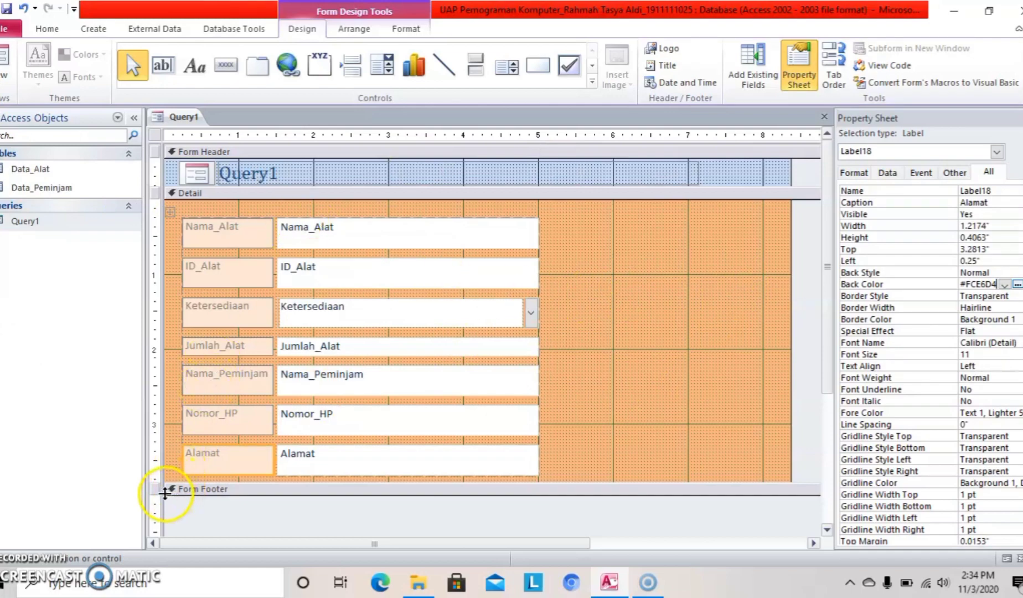
Enlarge the Form Footer and draw a command button at its left edge.
{"action": "left_click_drag", "start_coordinate": [165, 493], "coordinate": [163, 532]}
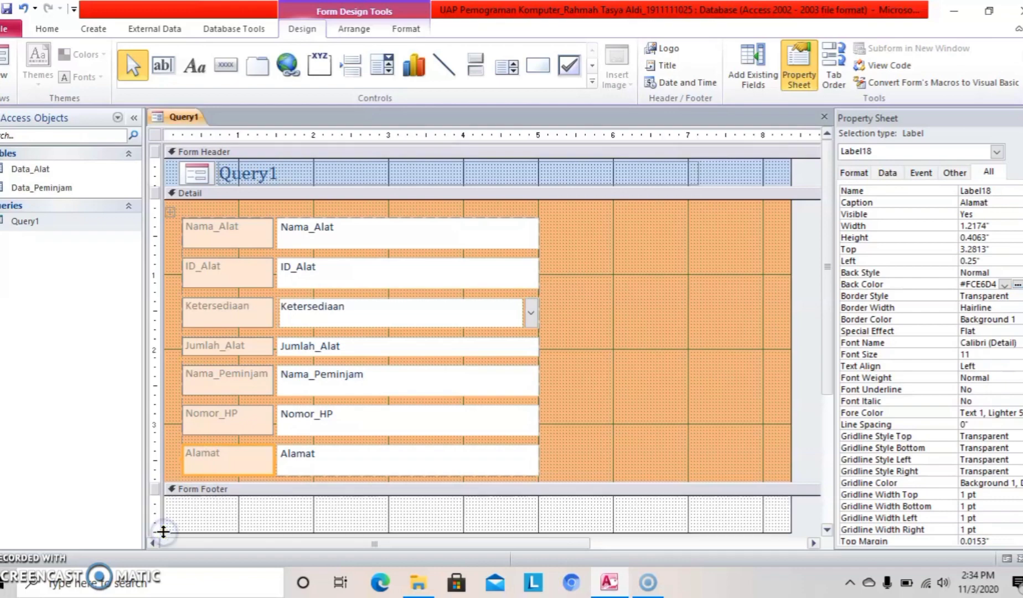
{"action": "left_click", "coordinate": [225, 67]}
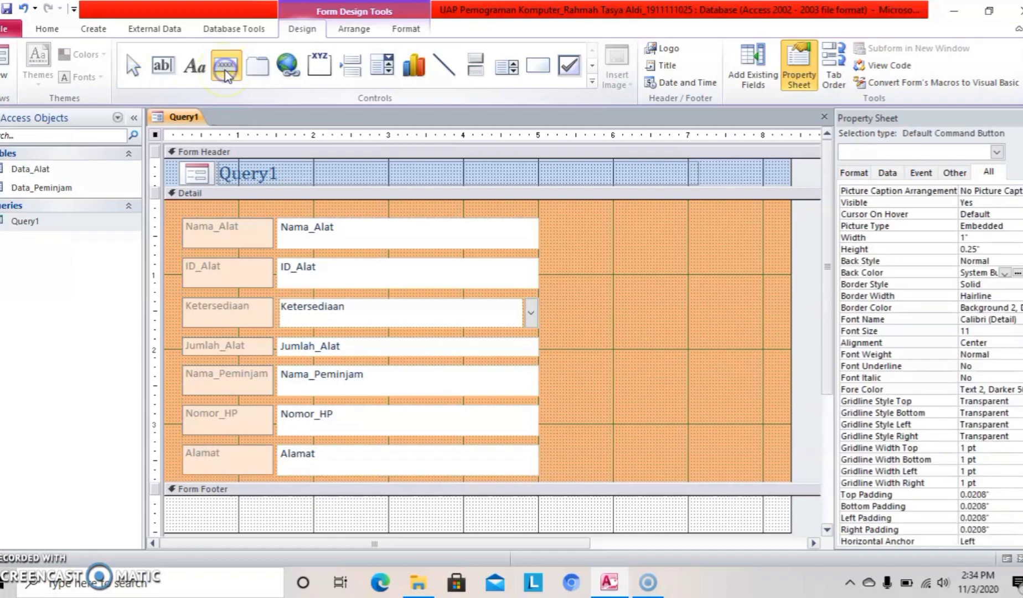
{"action": "left_click", "coordinate": [174, 501]}
{"action": "left_click_drag", "start_coordinate": [174, 501], "coordinate": [223, 523]}
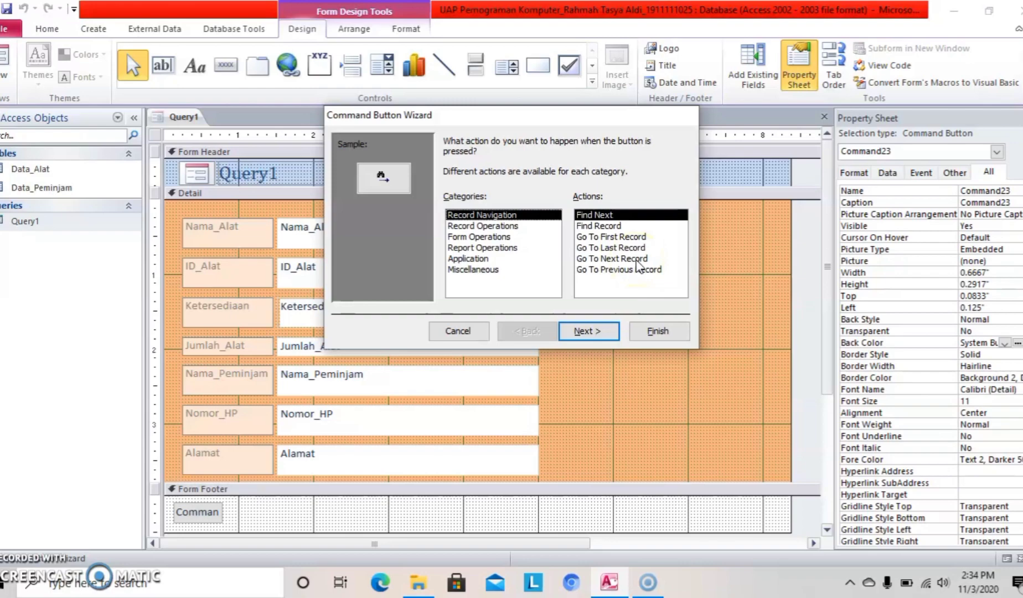
Set the button's action to Record Navigation > Go To Next Record.
{"action": "left_click", "coordinate": [640, 259]}
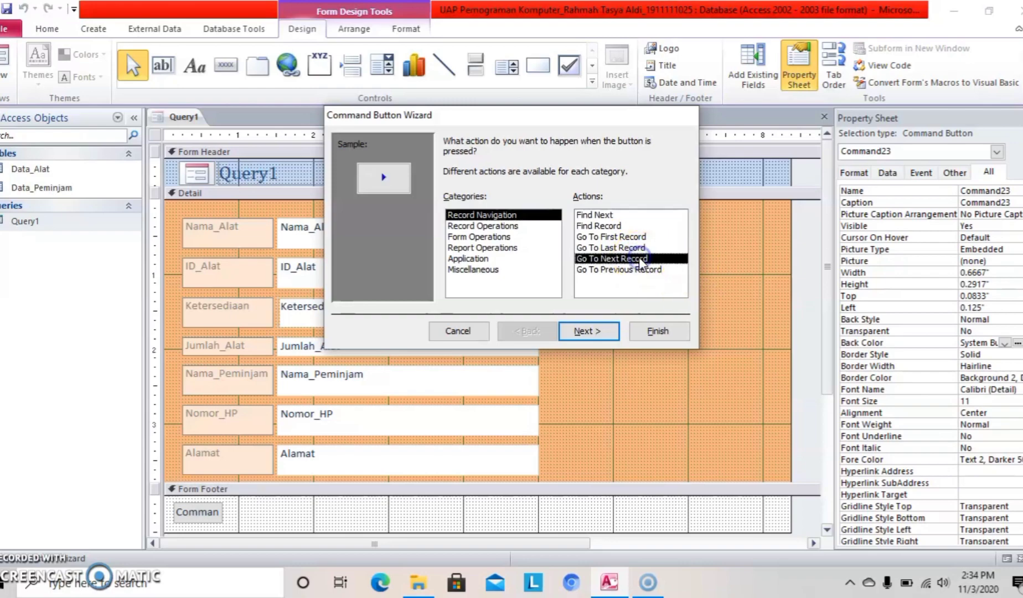
{"action": "left_click", "coordinate": [610, 331]}
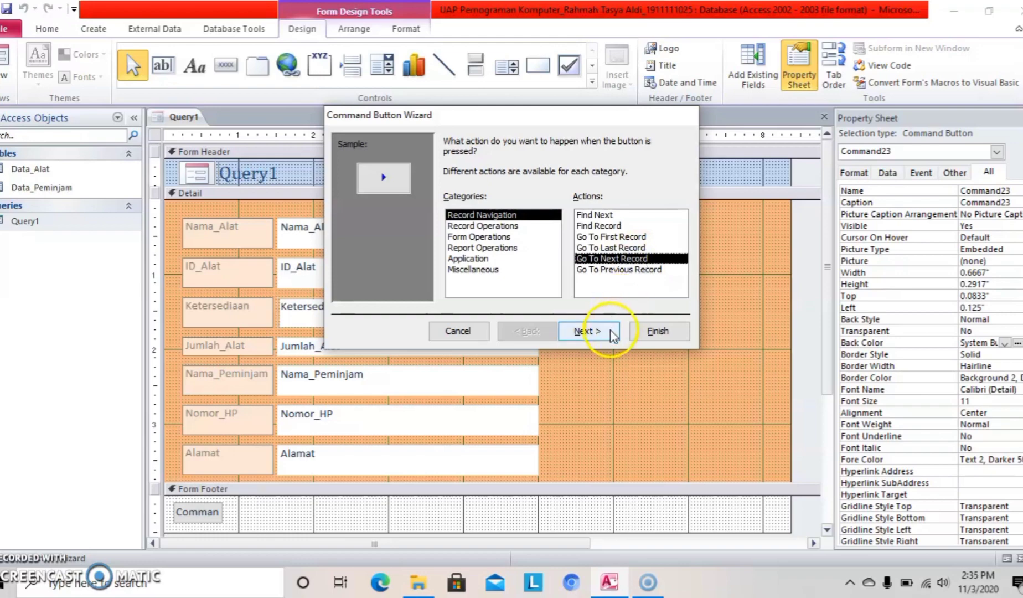
{"action": "left_click", "coordinate": [604, 334]}
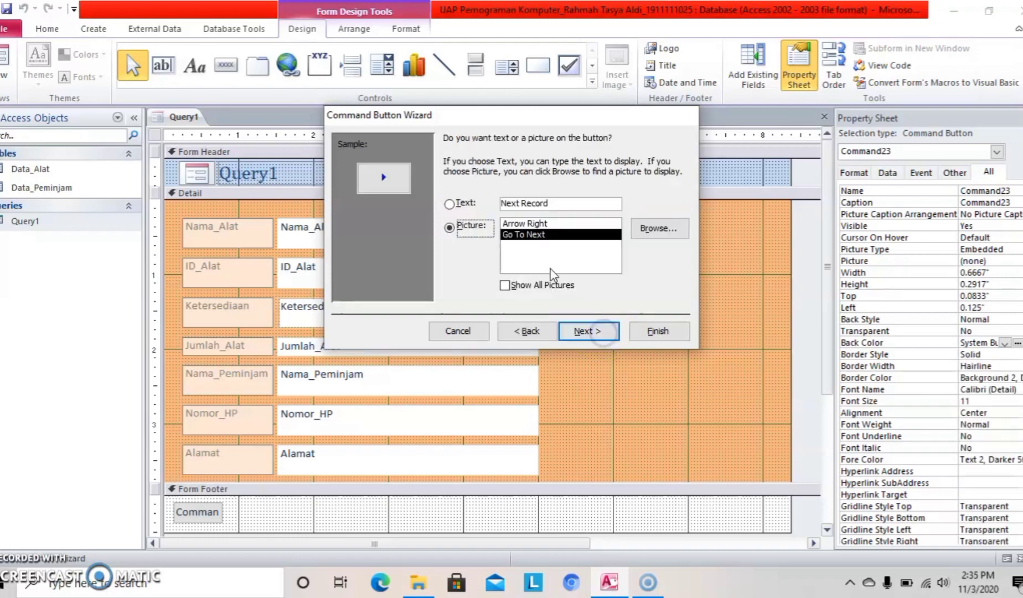
Caption the button 'Selanjutnya' as text and finish the wizard.
{"action": "left_click", "coordinate": [450, 205]}
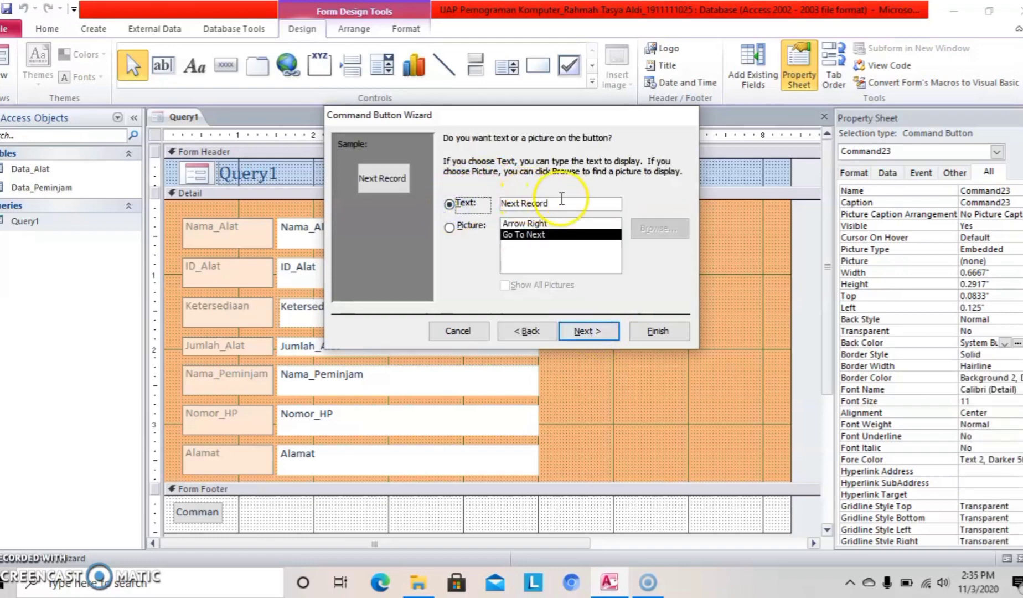
{"action": "left_click_drag", "start_coordinate": [555, 203], "coordinate": [499, 204]}
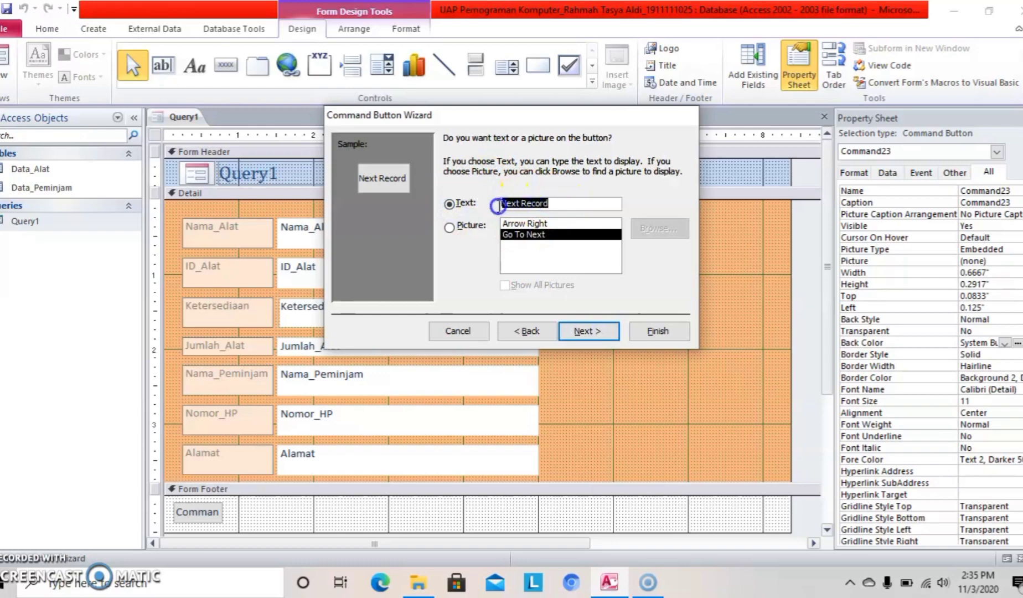
{"action": "key", "text": "BackSpace"}
{"action": "type", "text": "Selan"}
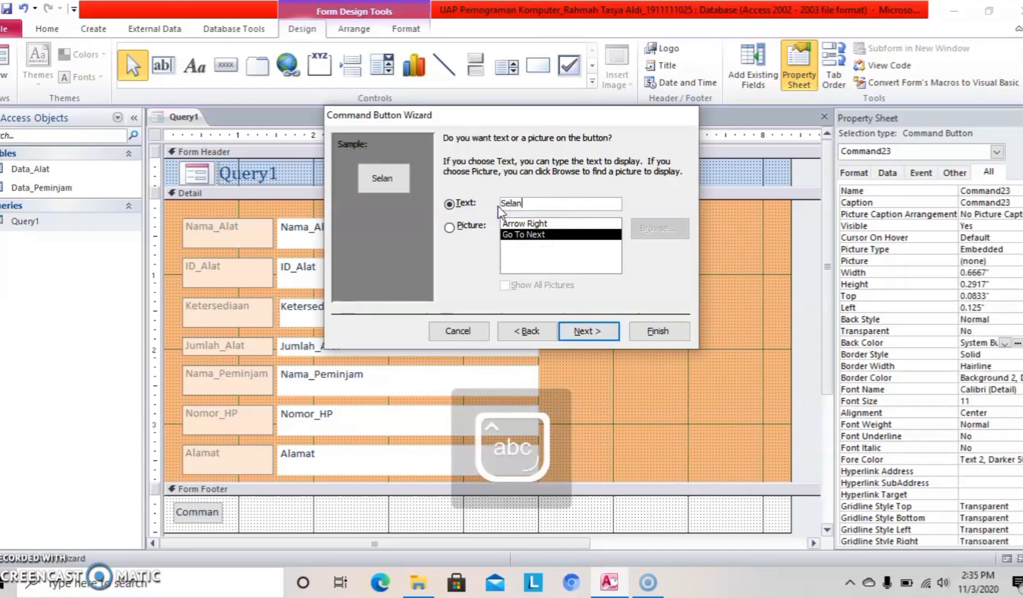
{"action": "type", "text": "jutnya"}
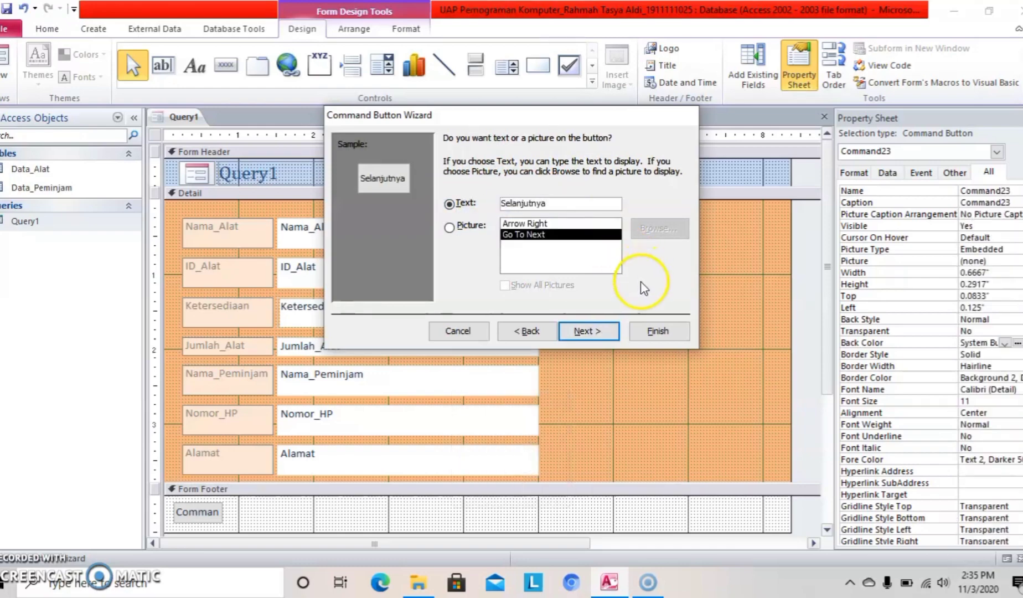
{"action": "left_click", "coordinate": [591, 336]}
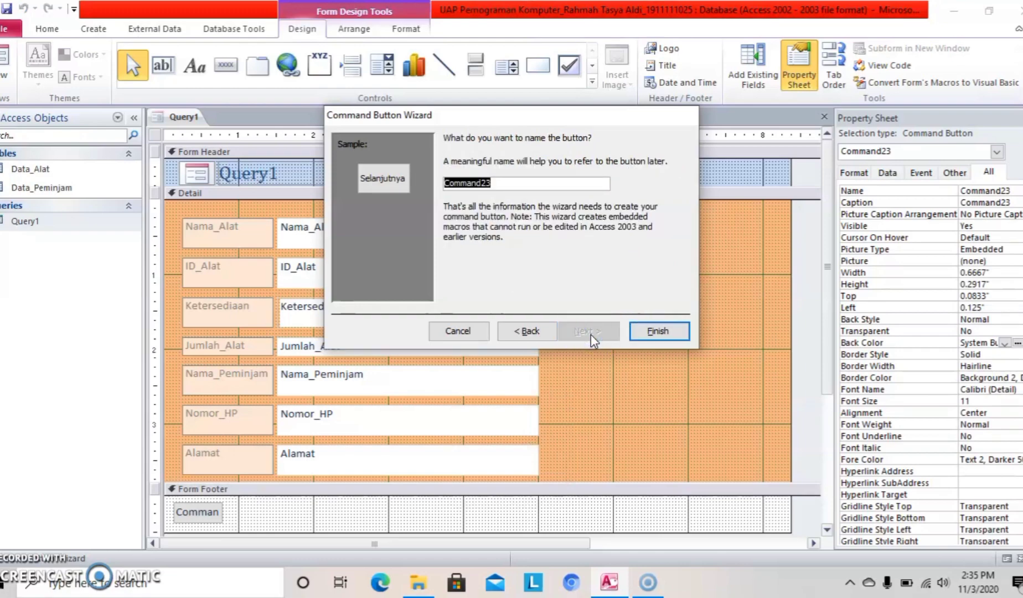
{"action": "left_click", "coordinate": [653, 331]}
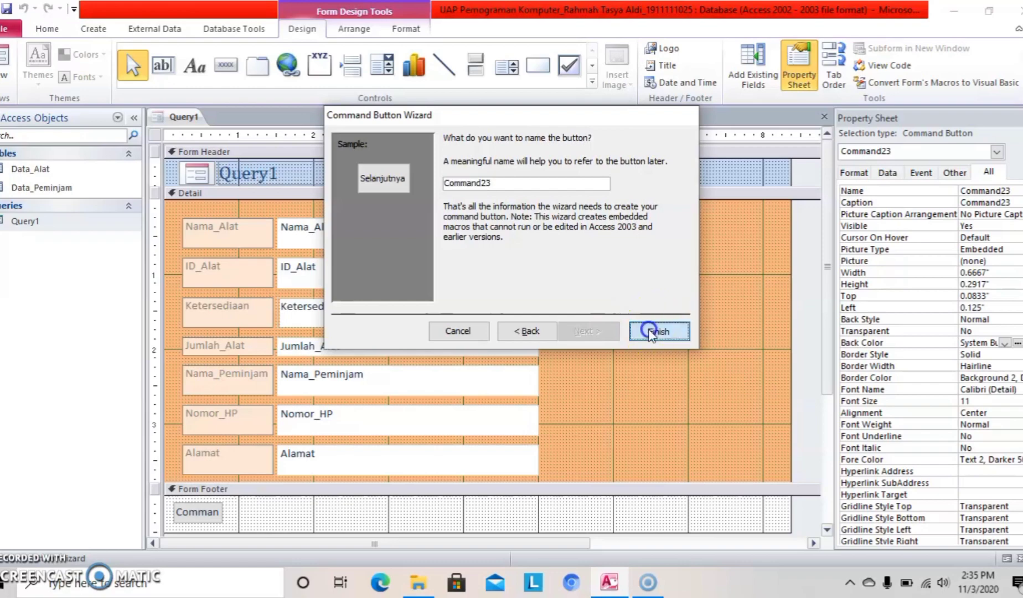
{"action": "left_click", "coordinate": [591, 294]}
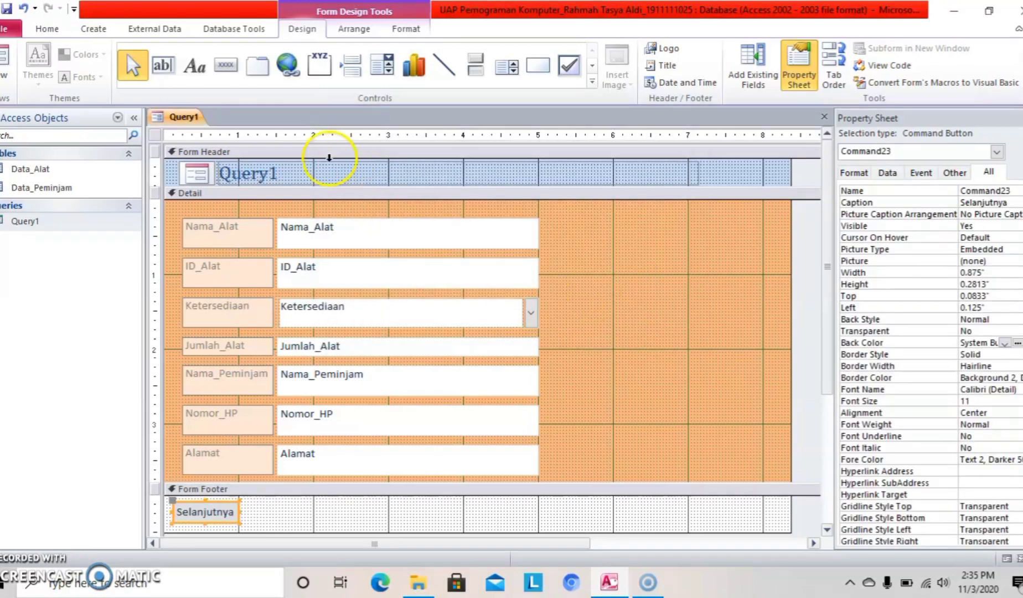
{"action": "left_click", "coordinate": [224, 78]}
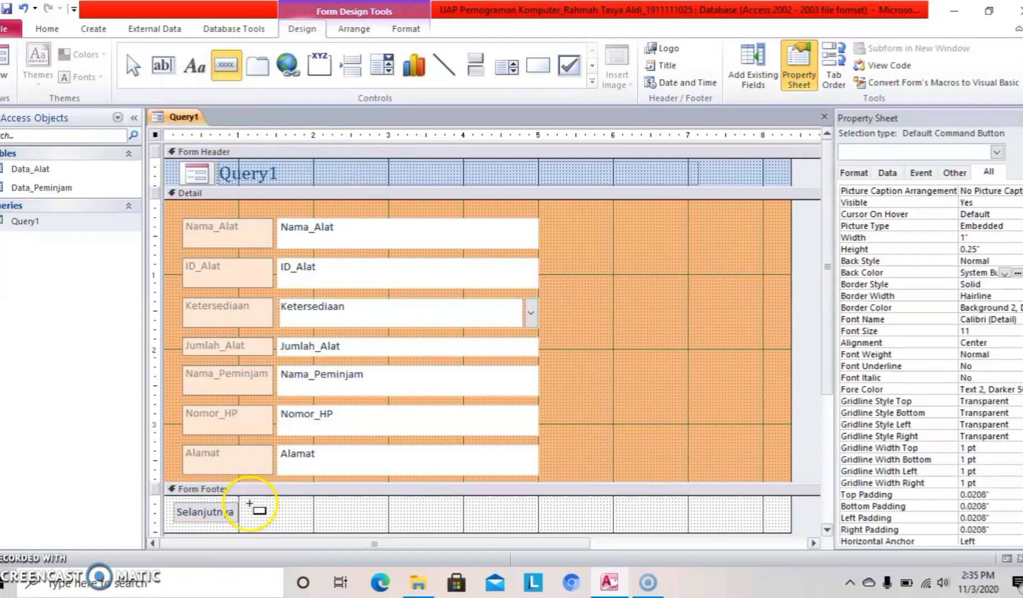
Draw a new footer button and set its action to Go To Previous Record.
{"action": "left_click_drag", "start_coordinate": [248, 508], "coordinate": [298, 526]}
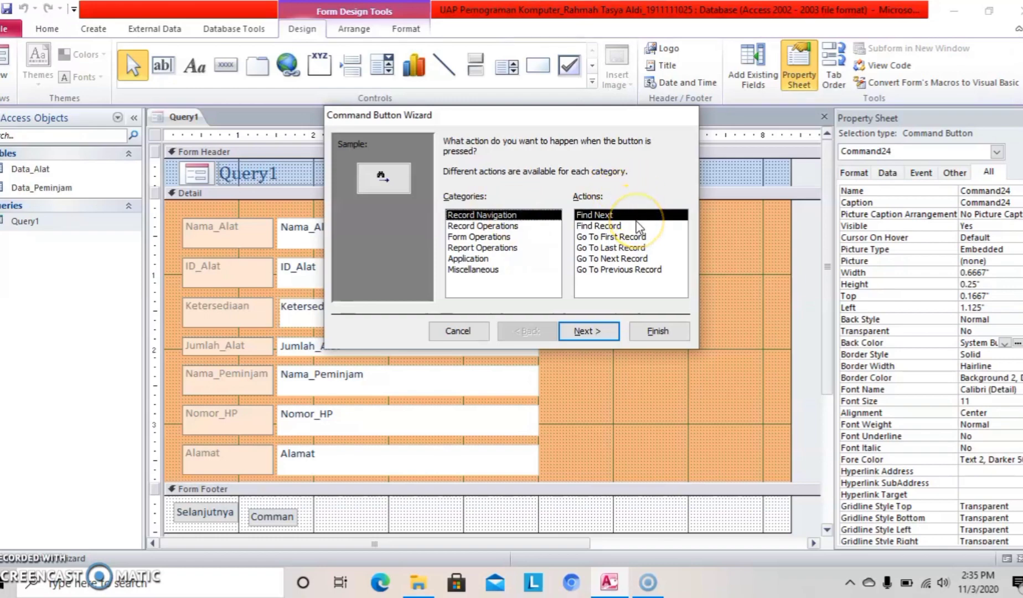
{"action": "left_click", "coordinate": [638, 270]}
{"action": "left_click", "coordinate": [577, 331]}
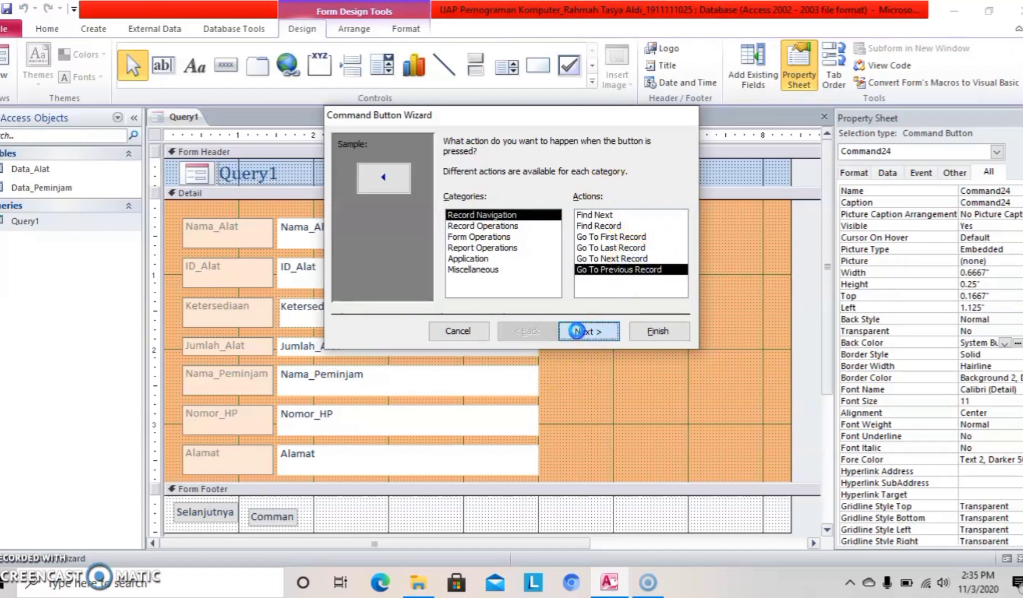
Caption the button with the text 'Sebelumnya' instead of a picture and finish the wizard.
{"action": "left_click", "coordinate": [449, 207]}
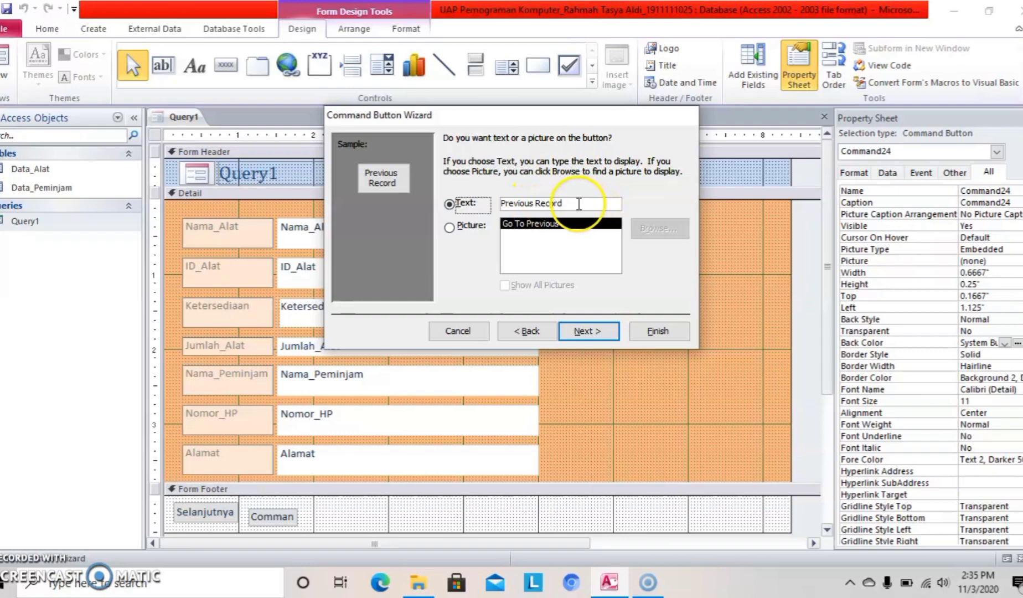
{"action": "left_click", "coordinate": [559, 203]}
{"action": "left_click_drag", "start_coordinate": [560, 203], "coordinate": [490, 204]}
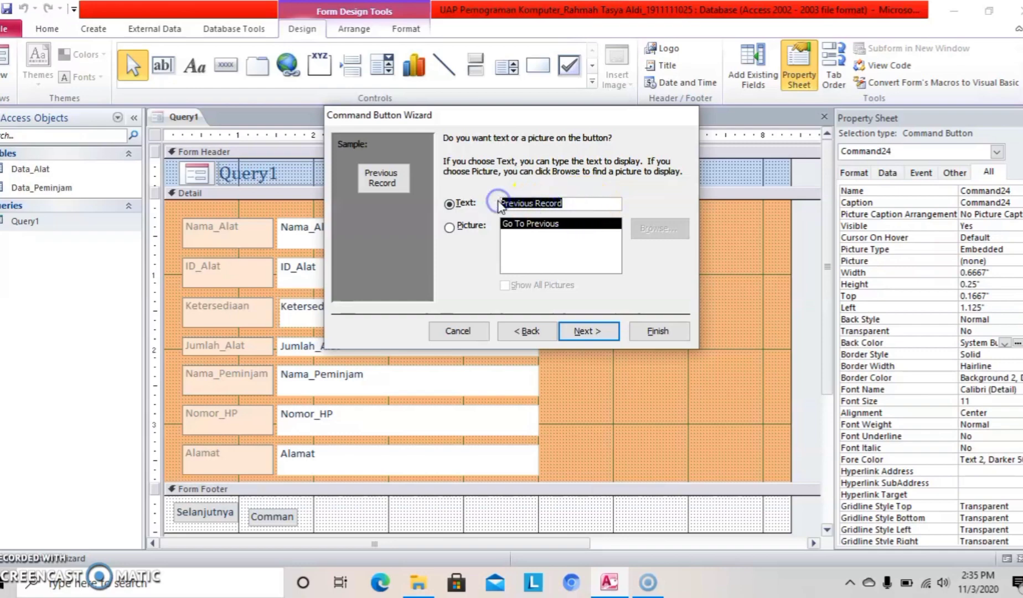
{"action": "key", "text": "BackSpace"}
{"action": "key", "text": "Caps_Lock"}
{"action": "type", "text": "S"}
{"action": "key", "text": "Caps_Lock"}
{"action": "type", "text": "ebel"}
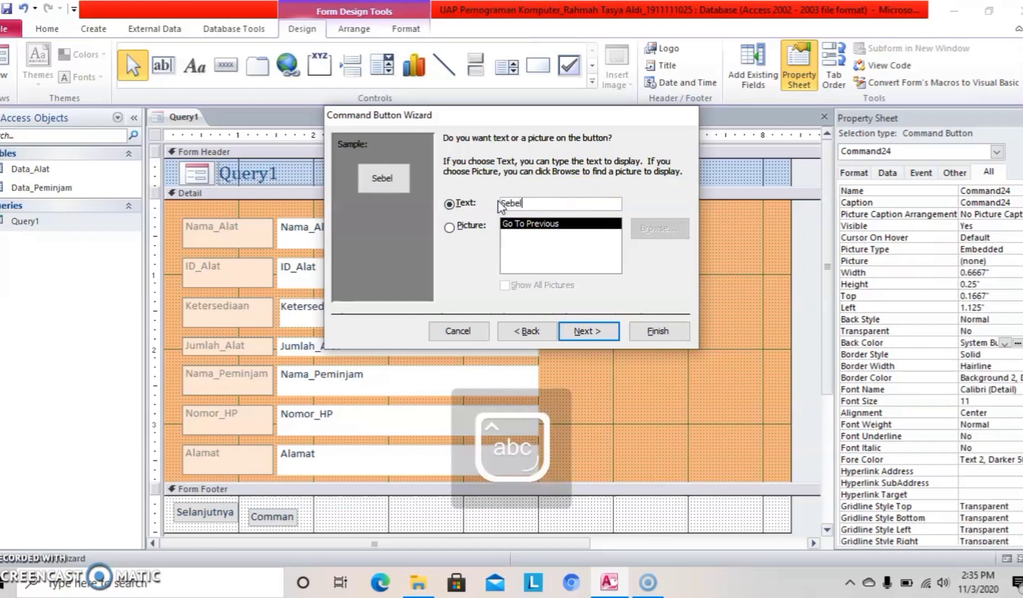
{"action": "type", "text": "umnya"}
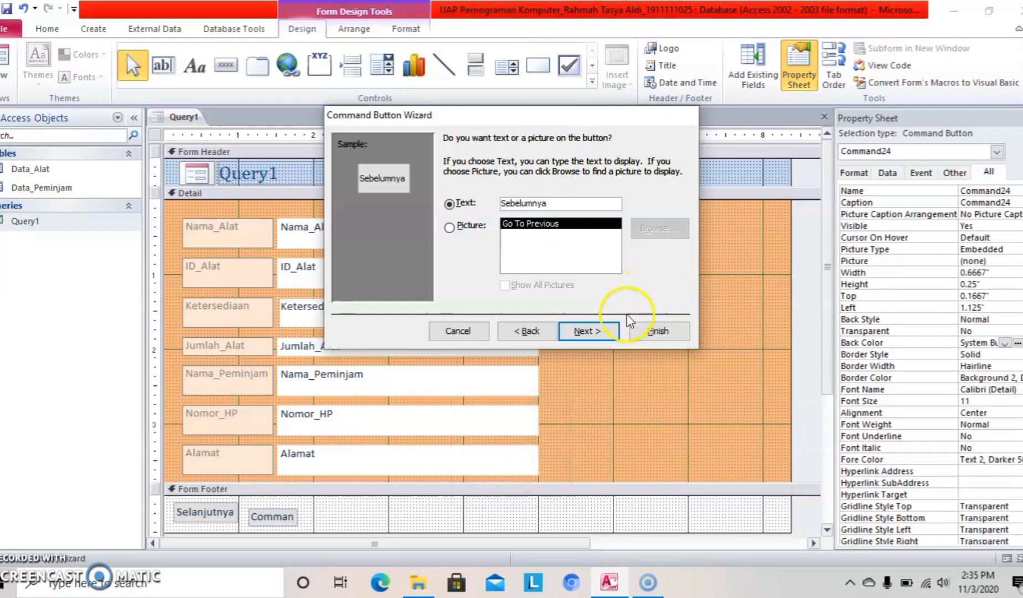
{"action": "left_click", "coordinate": [589, 332]}
{"action": "left_click", "coordinate": [651, 332]}
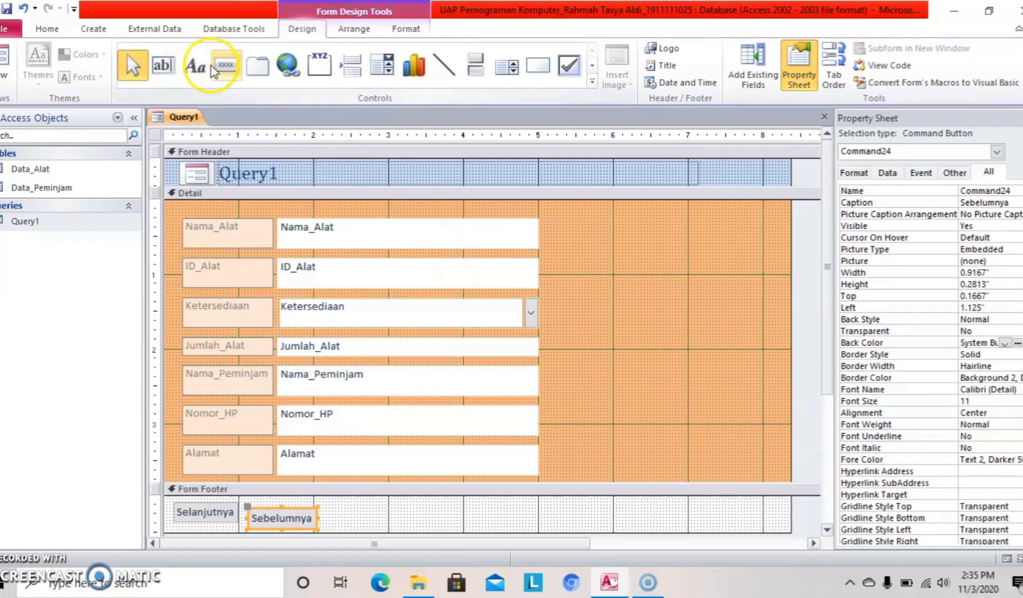
{"action": "left_click", "coordinate": [225, 65]}
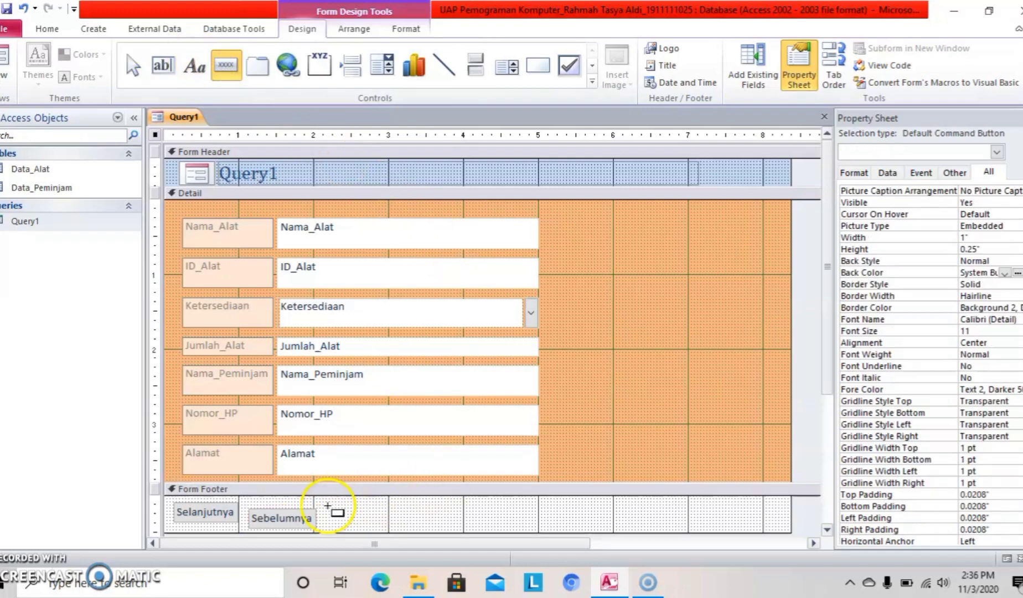
Draw a third footer button using Record Operations > Print Record, captioned 'Print' as text.
{"action": "left_click_drag", "start_coordinate": [335, 508], "coordinate": [372, 524]}
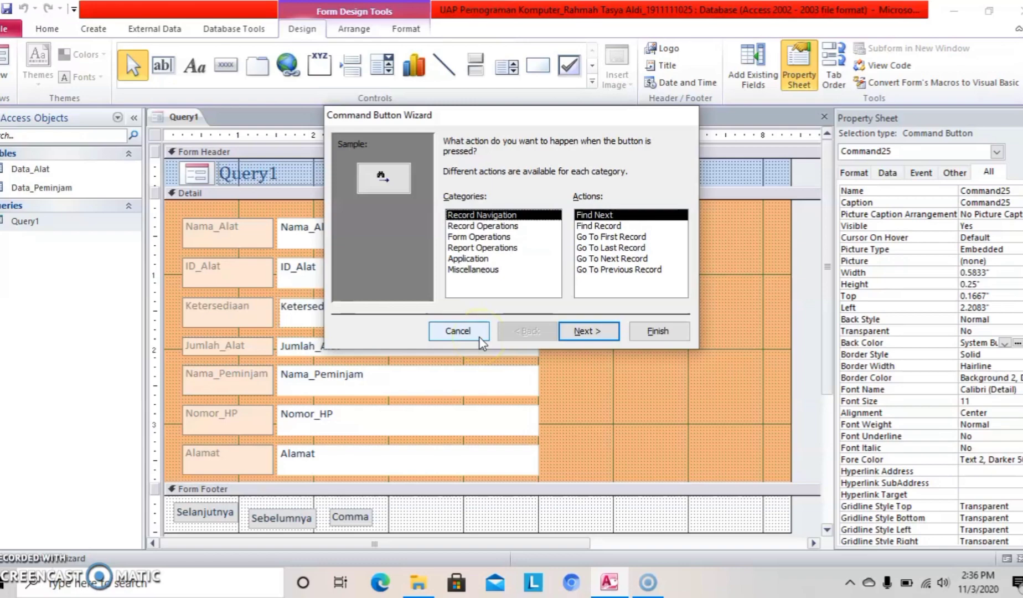
{"action": "left_click", "coordinate": [483, 226]}
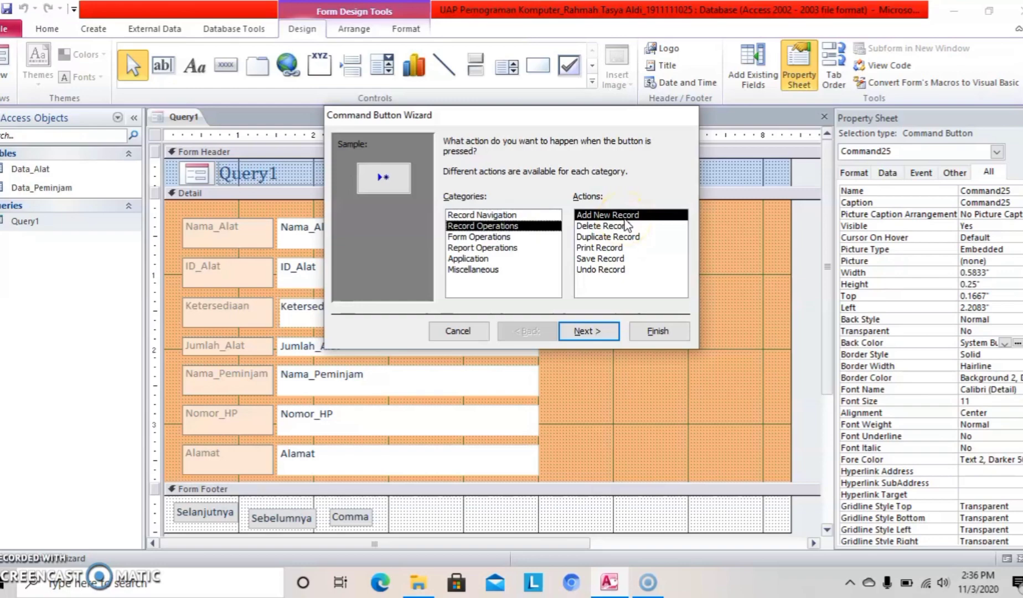
{"action": "left_click", "coordinate": [614, 248]}
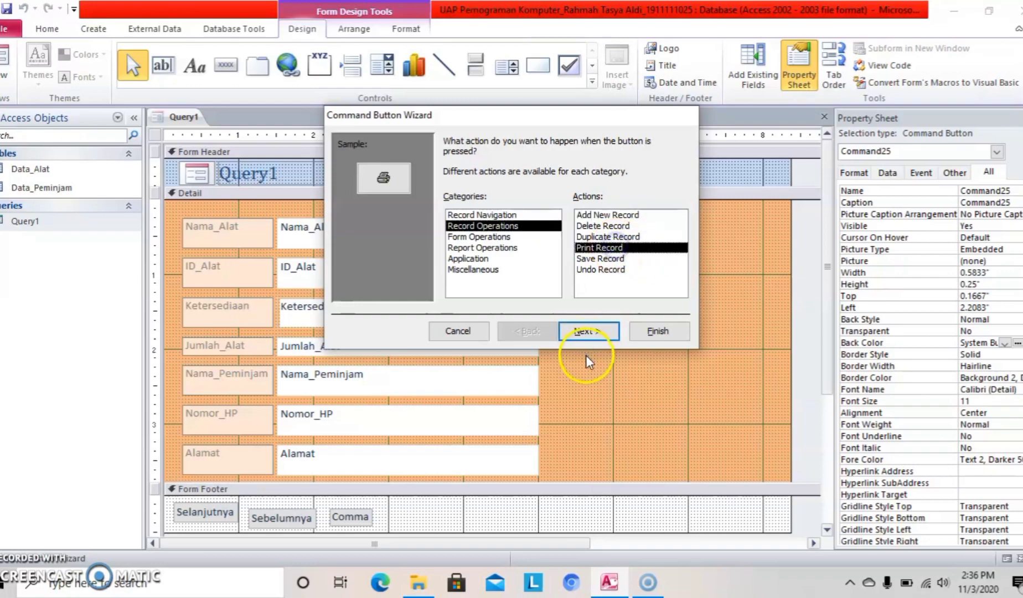
{"action": "left_click", "coordinate": [581, 334]}
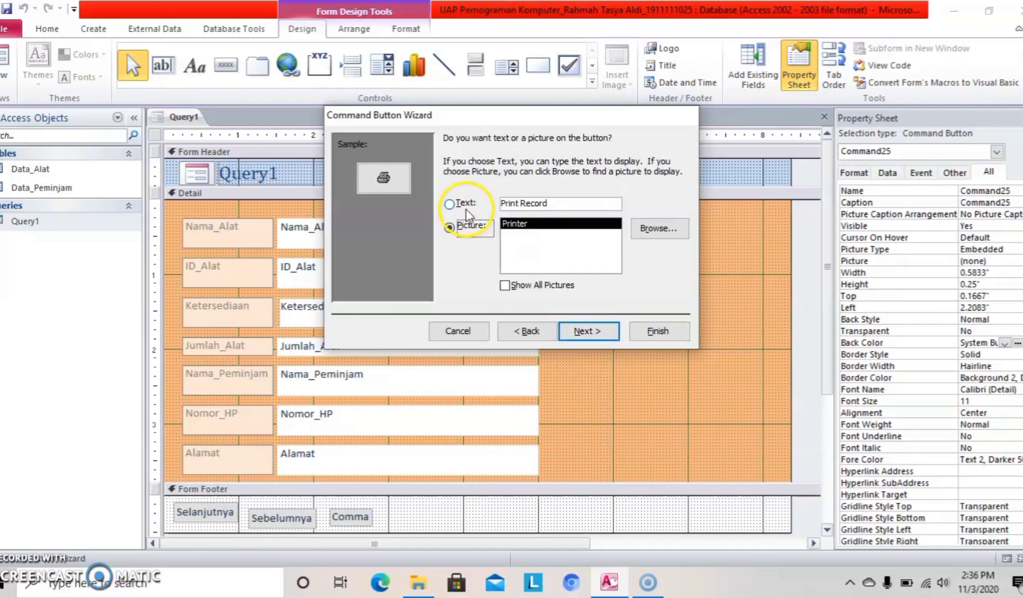
{"action": "left_click", "coordinate": [449, 204]}
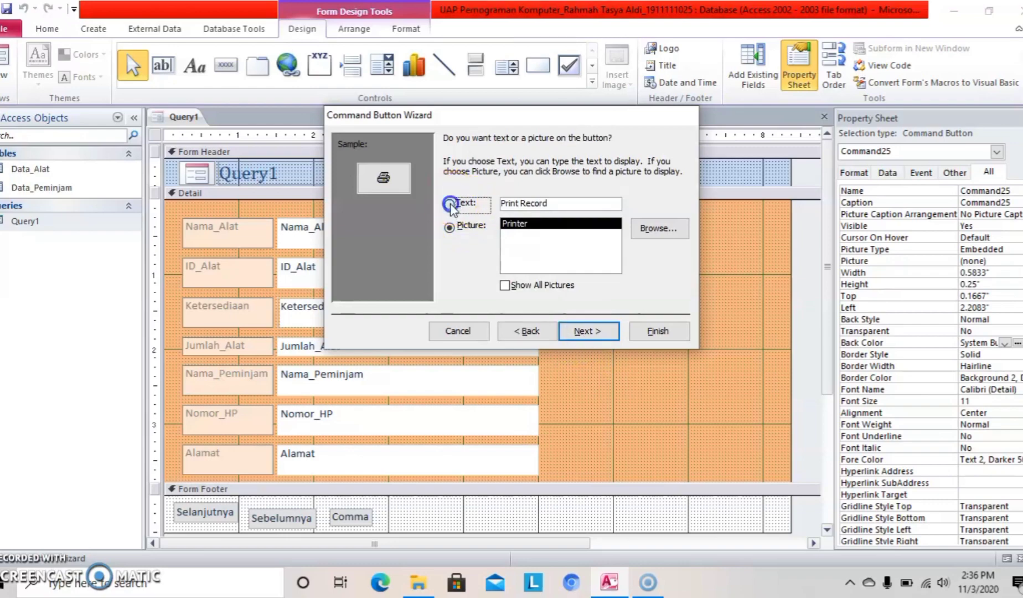
{"action": "left_click_drag", "start_coordinate": [548, 204], "coordinate": [525, 204]}
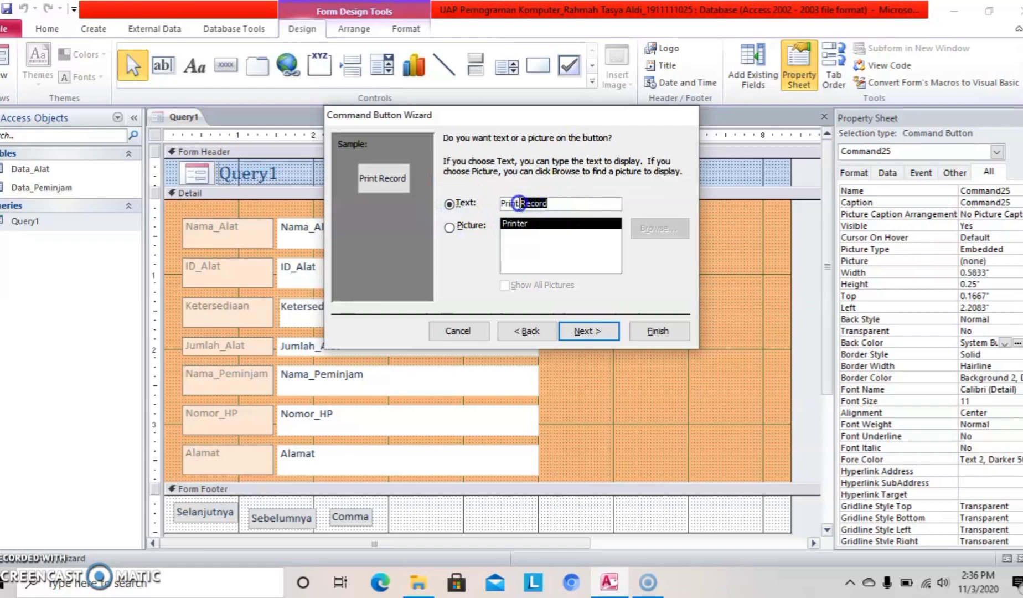
{"action": "key", "text": "BackSpace"}
{"action": "left_click", "coordinate": [606, 331]}
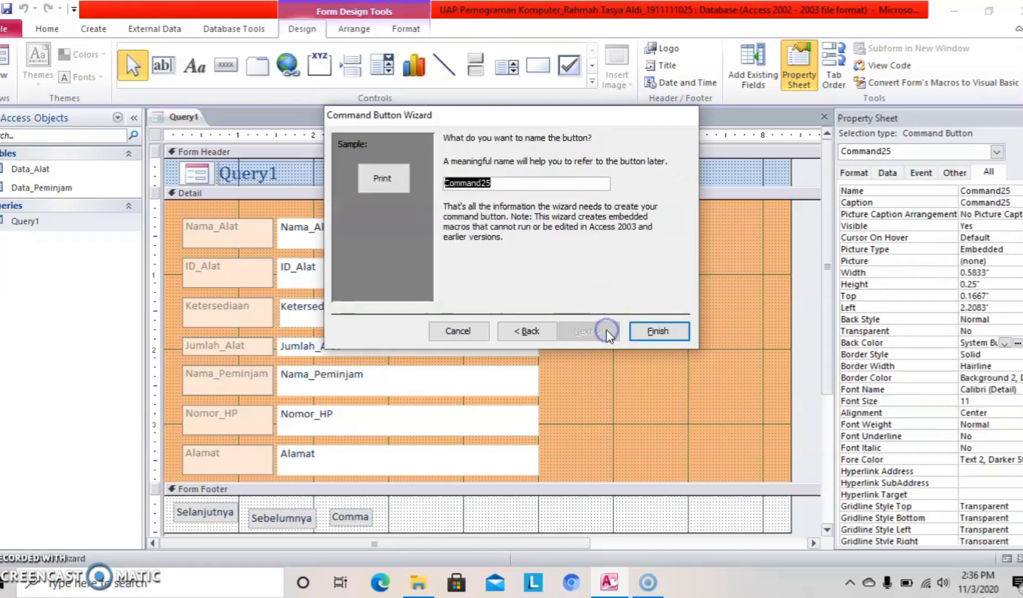
{"action": "left_click", "coordinate": [647, 330]}
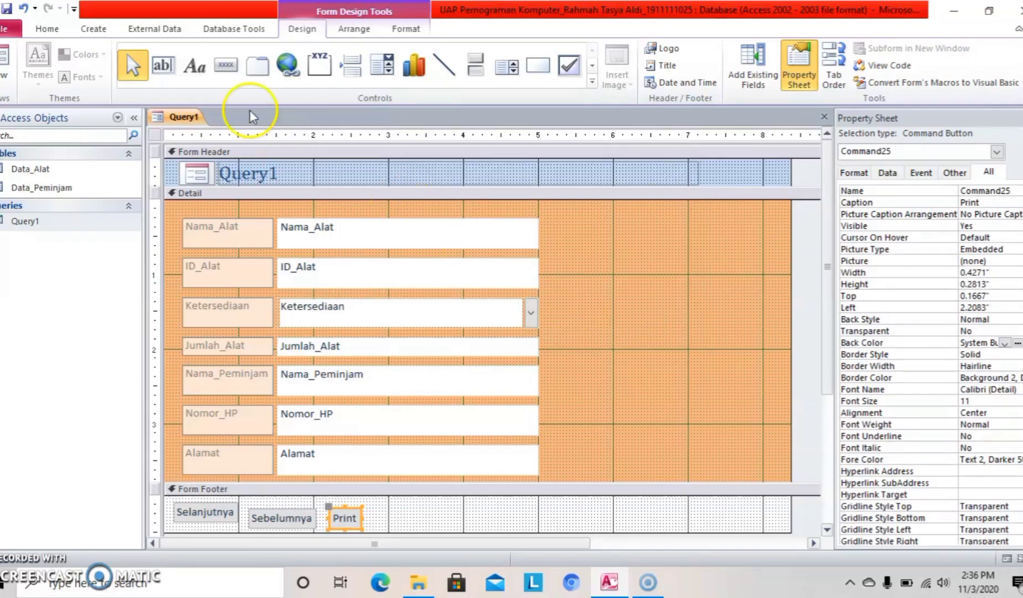
Draw a fourth footer button and set its action to Application > Quit Application.
{"action": "left_click", "coordinate": [226, 66]}
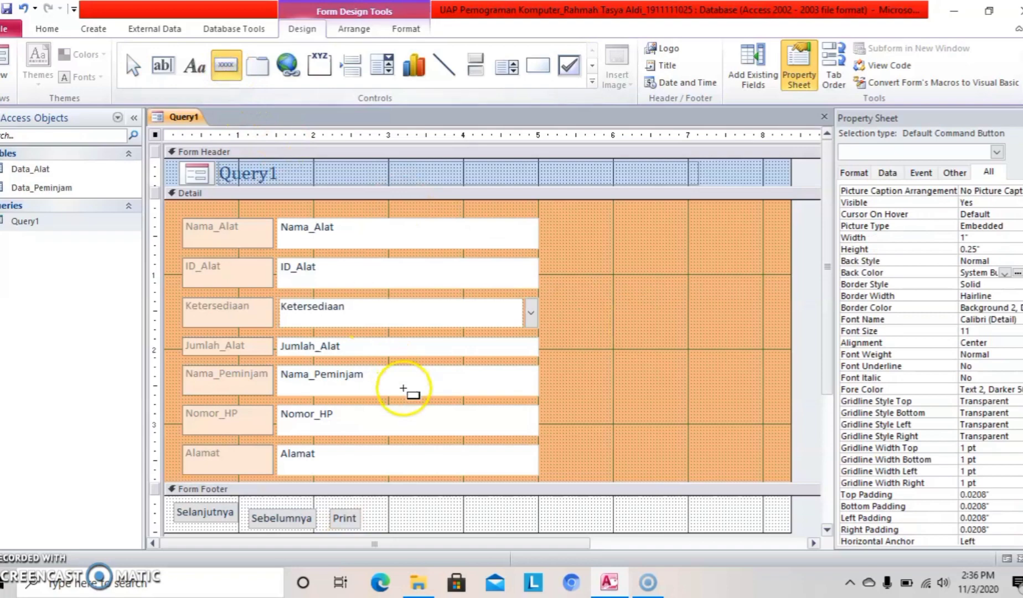
{"action": "left_click_drag", "start_coordinate": [396, 502], "coordinate": [445, 527]}
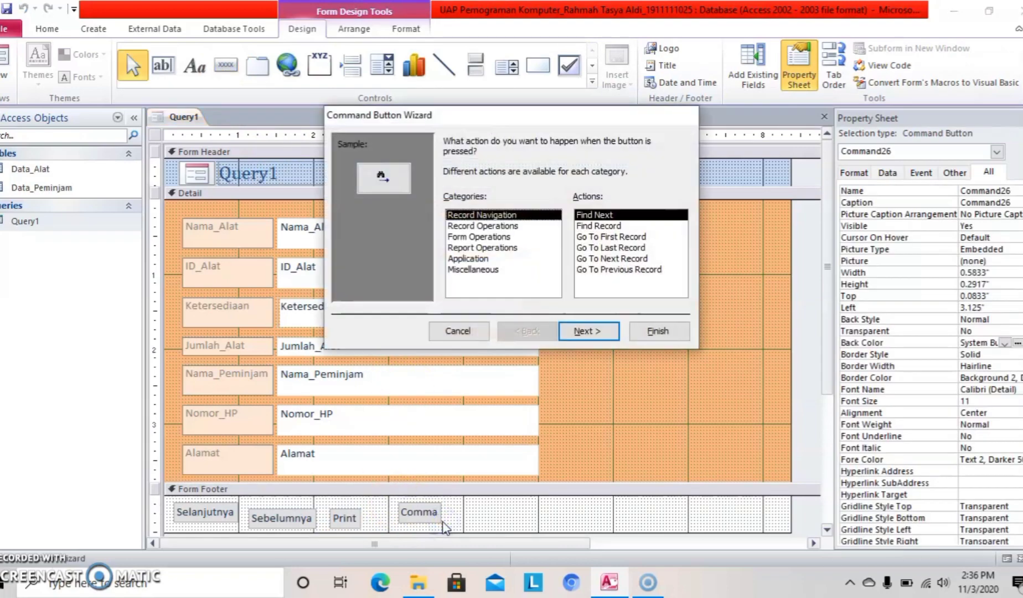
{"action": "left_click", "coordinate": [504, 333]}
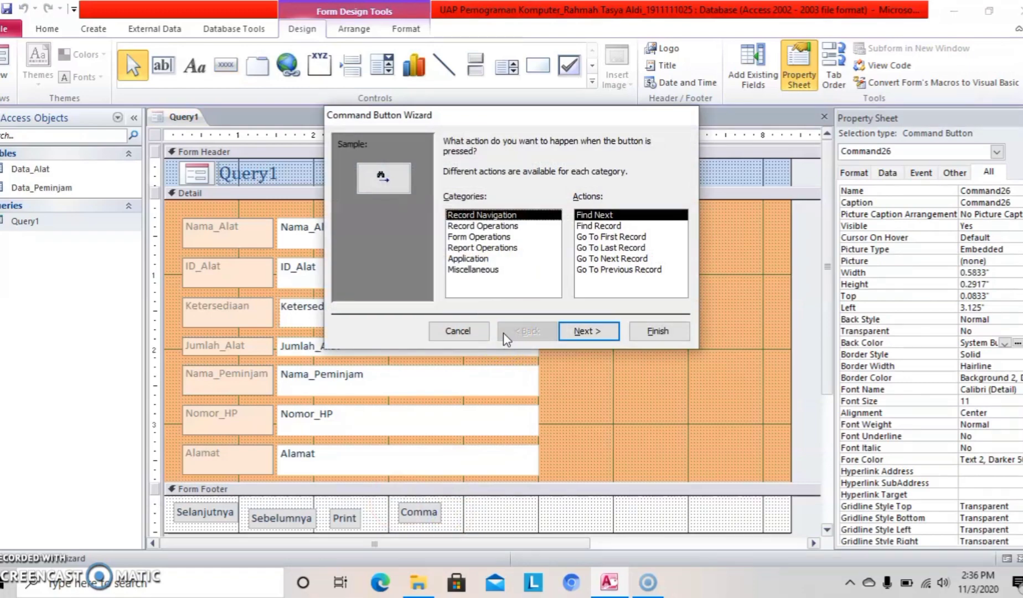
{"action": "left_click", "coordinate": [499, 278]}
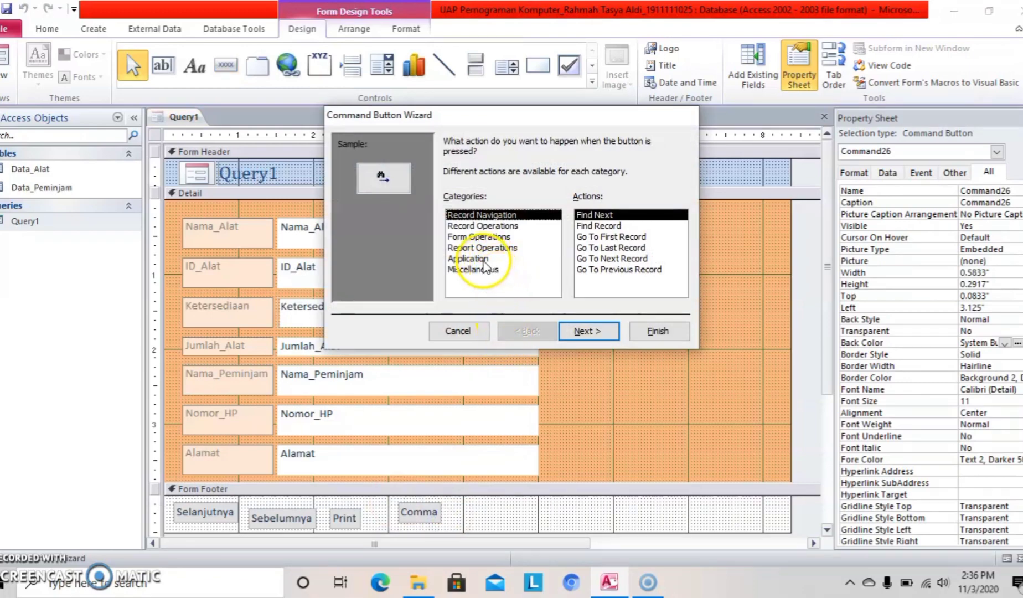
{"action": "left_click", "coordinate": [480, 260]}
{"action": "left_click", "coordinate": [577, 247]}
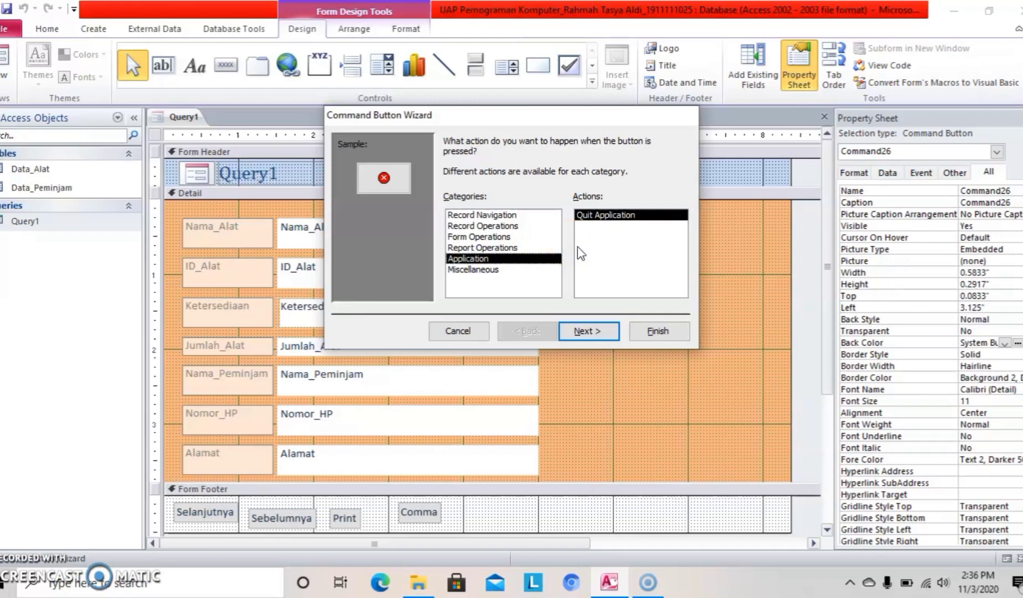
{"action": "left_click", "coordinate": [577, 247]}
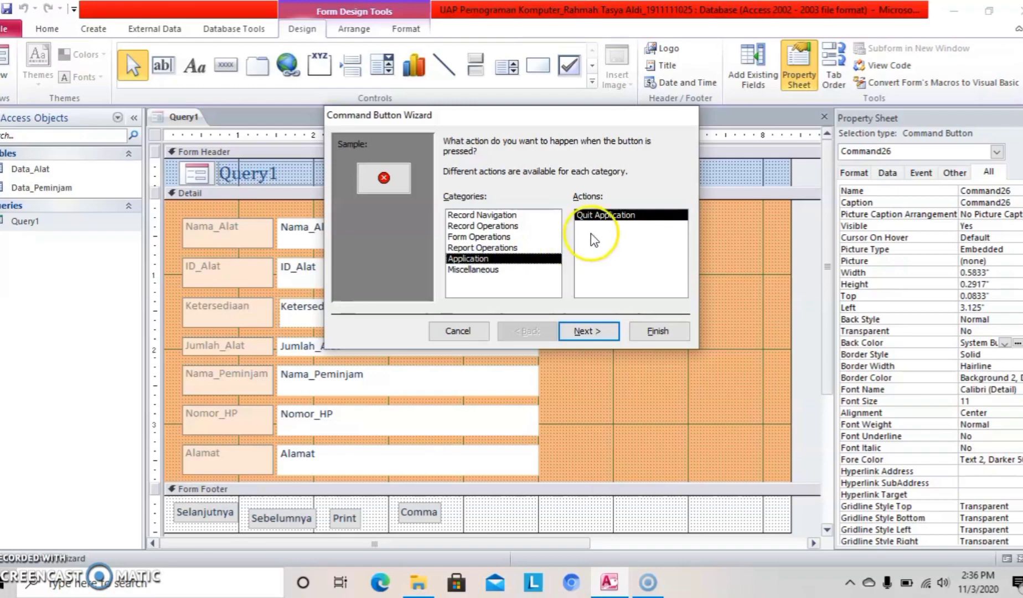
{"action": "left_click", "coordinate": [596, 339]}
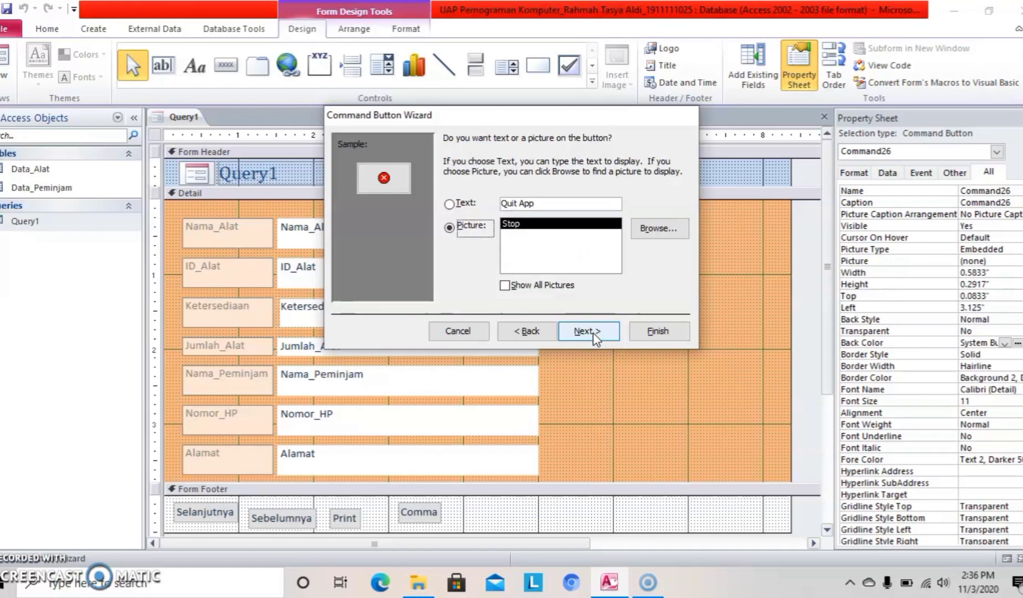
Replace the button's caption with the text 'Keluar' and finish the wizard.
{"action": "left_click", "coordinate": [450, 205]}
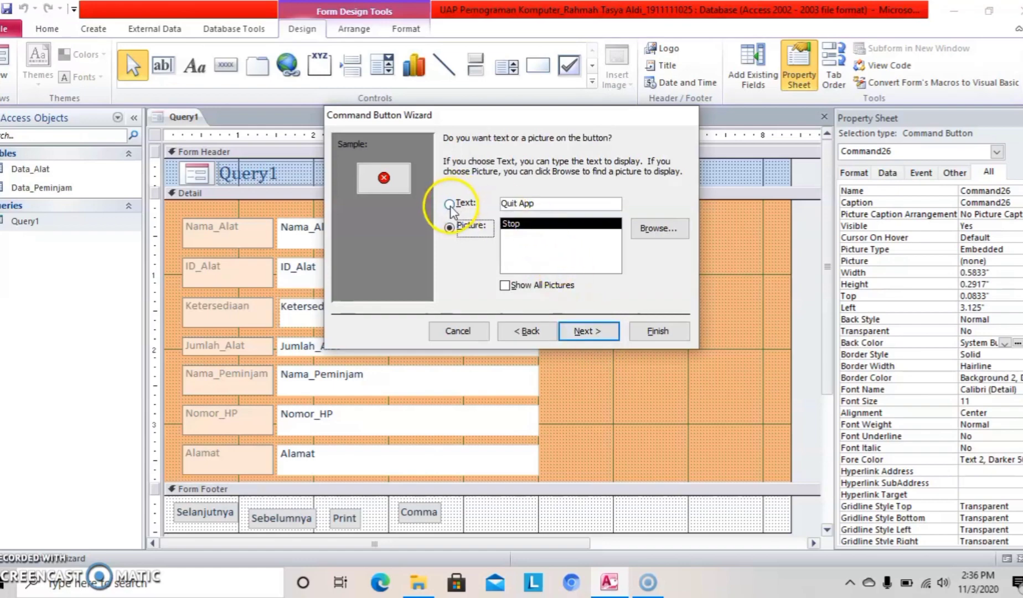
{"action": "double_click", "coordinate": [526, 203]}
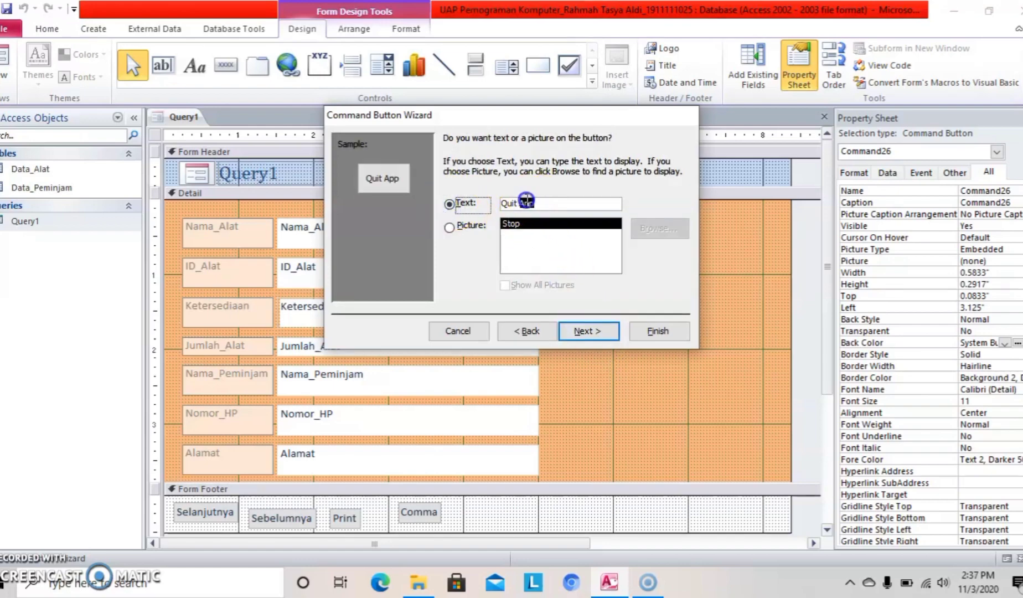
{"action": "mouse_move", "coordinate": [526, 203]}
{"action": "left_mouse_down"}
{"action": "mouse_move", "coordinate": [451, 202]}
{"action": "mouse_move", "coordinate": [492, 200]}
{"action": "left_mouse_up"}
{"action": "key", "text": "BackSpace"}
{"action": "type", "text": "K"}
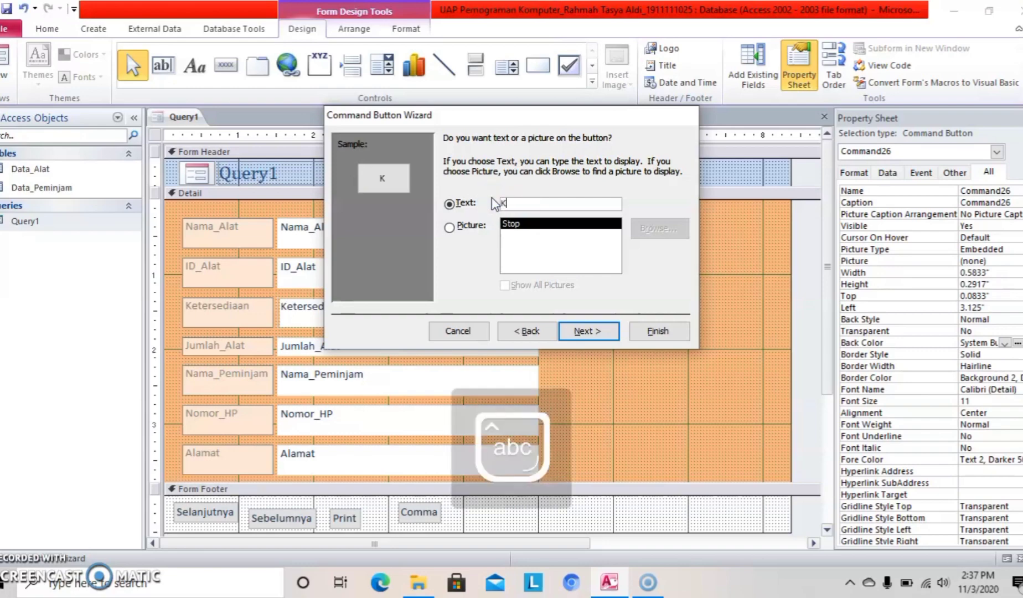
{"action": "type", "text": "eluar"}
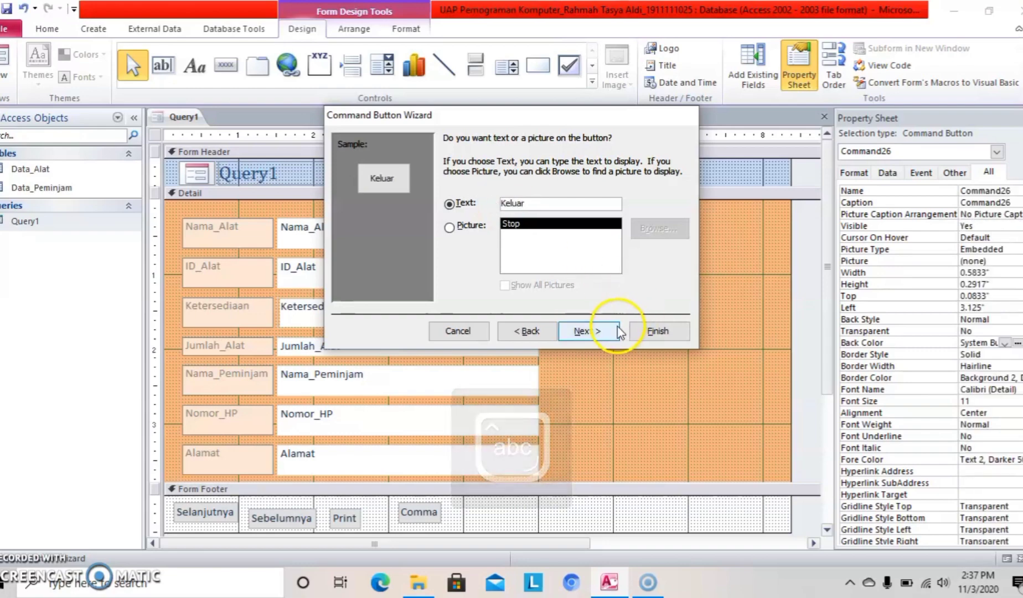
{"action": "left_click", "coordinate": [587, 330]}
{"action": "left_click", "coordinate": [647, 333]}
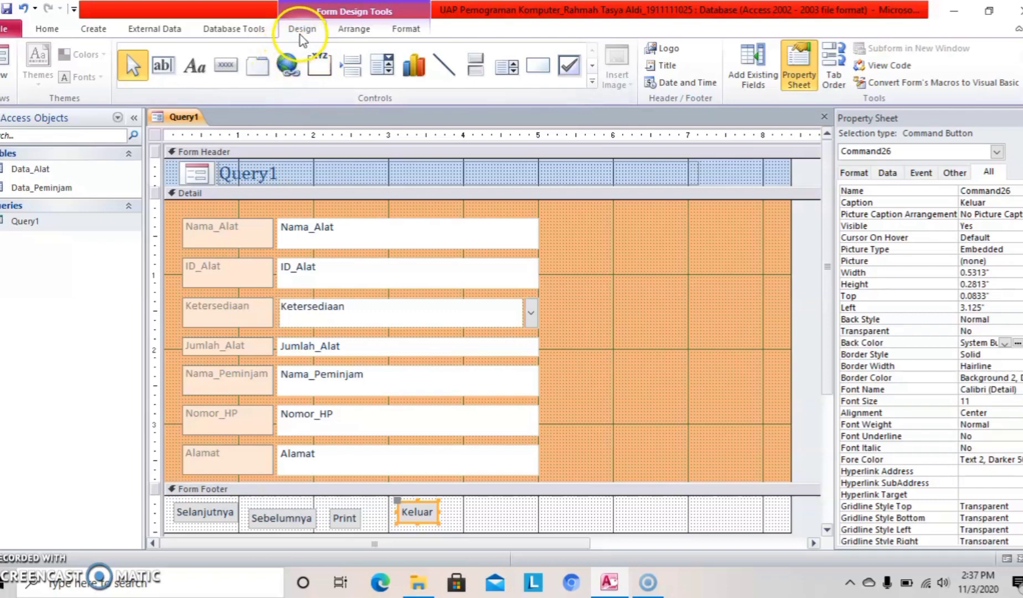
Draw a footer combo box that finds a record by Nama_Alat, keeping default width and label.
{"action": "left_click", "coordinate": [375, 71]}
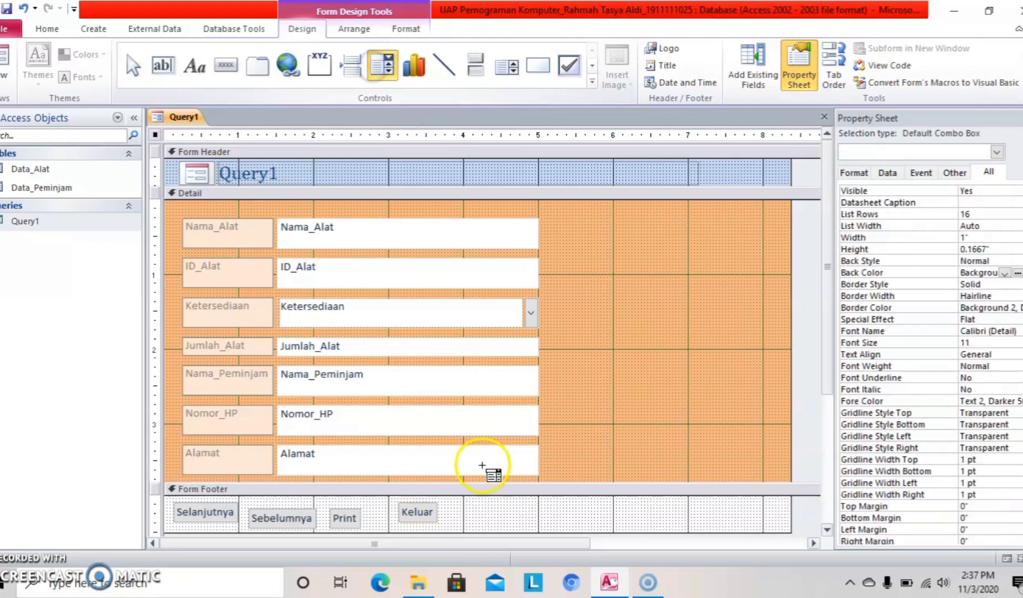
{"action": "mouse_move", "coordinate": [473, 504]}
{"action": "left_mouse_down"}
{"action": "mouse_move", "coordinate": [502, 525]}
{"action": "mouse_move", "coordinate": [525, 525]}
{"action": "left_mouse_up"}
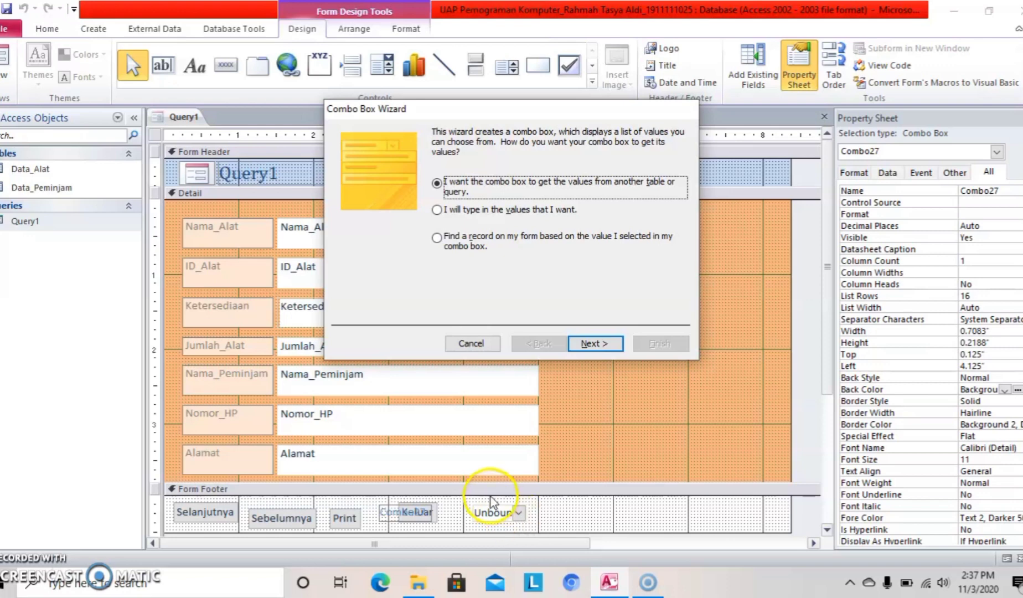
{"action": "left_click", "coordinate": [448, 242]}
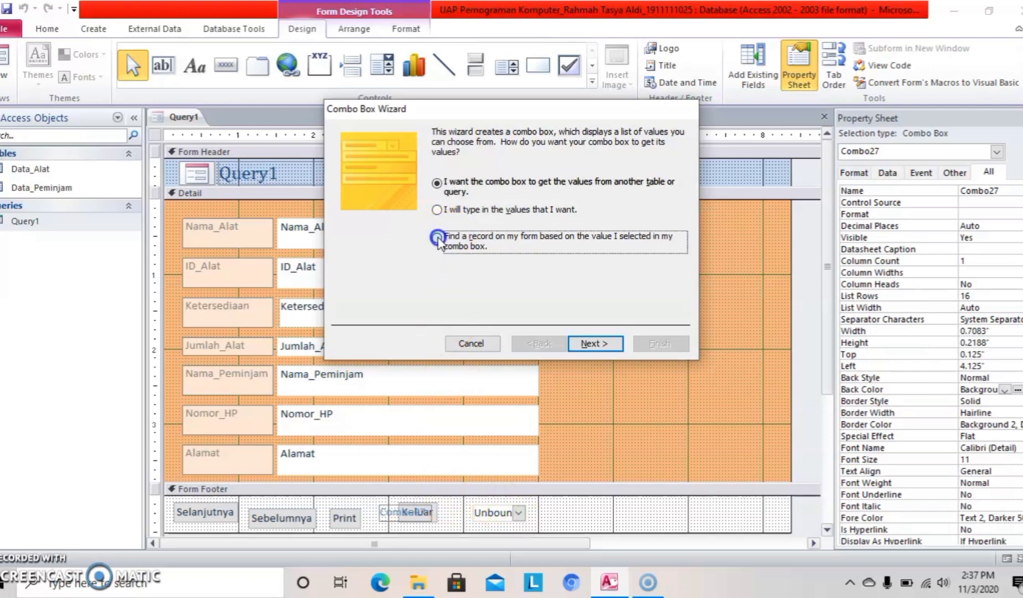
{"action": "left_click", "coordinate": [577, 342]}
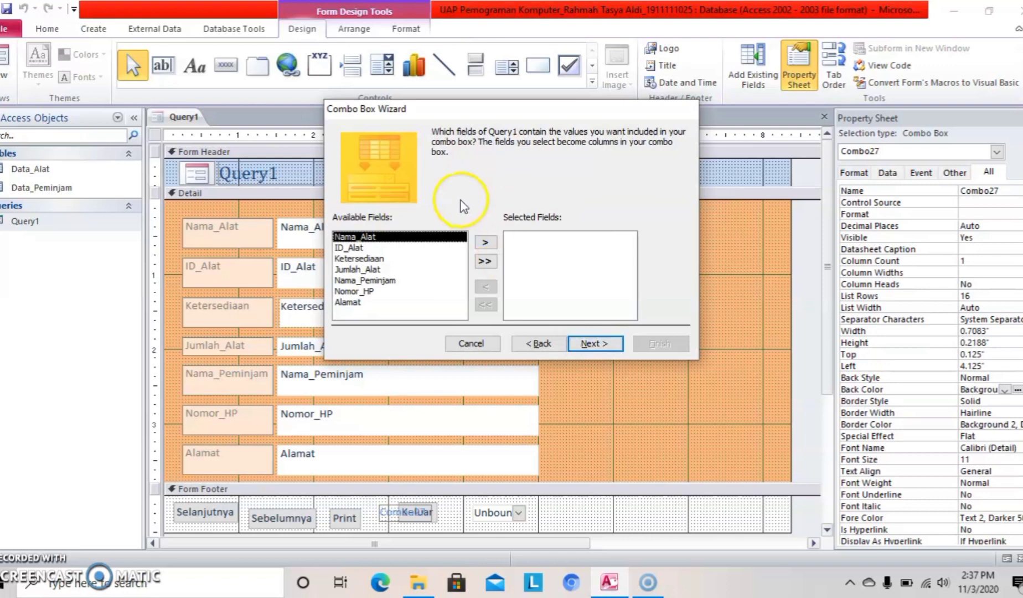
{"action": "left_click", "coordinate": [487, 244]}
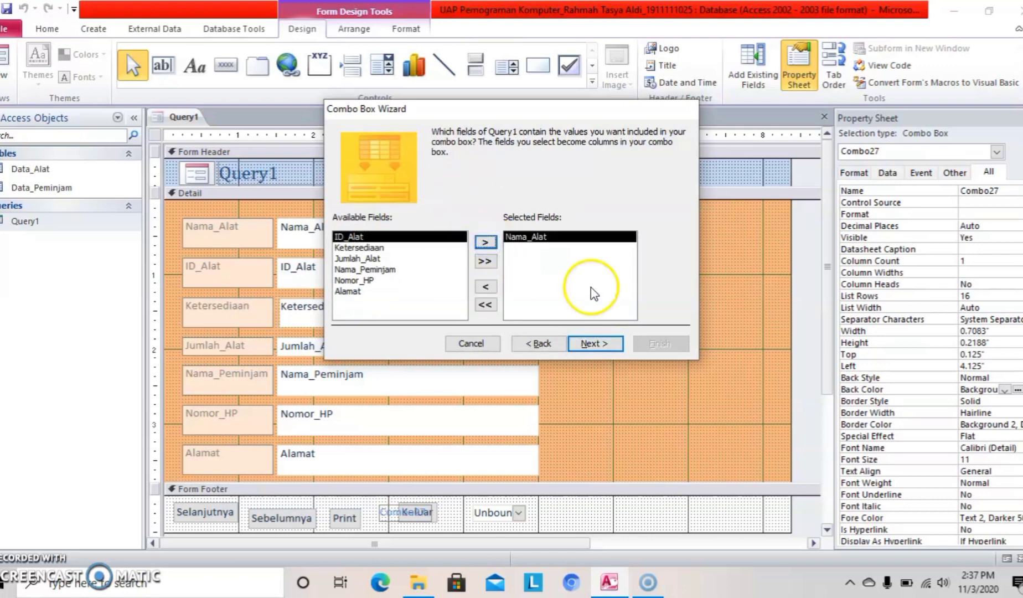
{"action": "left_click", "coordinate": [597, 344]}
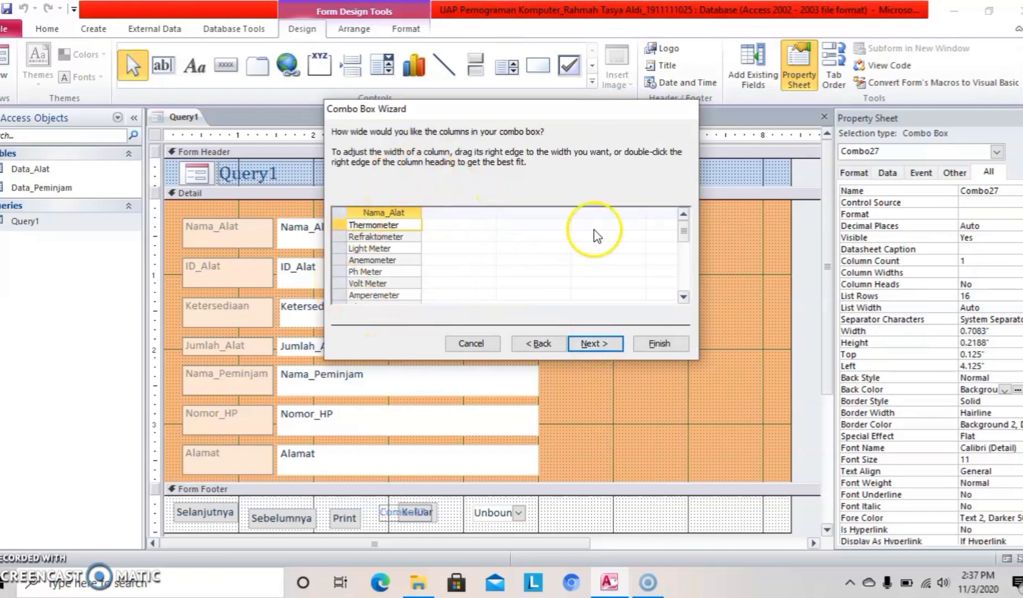
{"action": "left_click", "coordinate": [594, 344]}
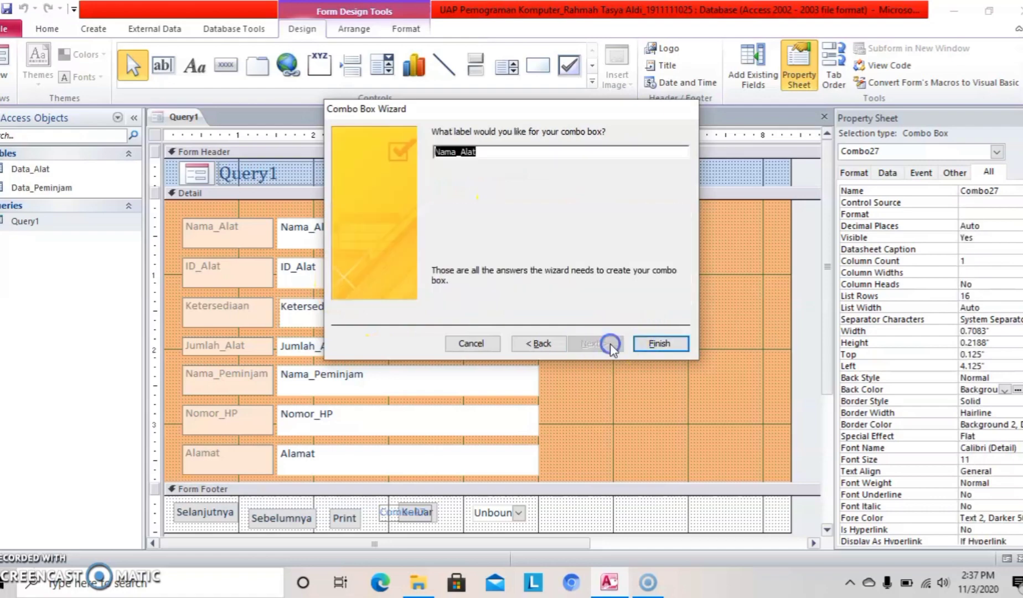
{"action": "left_click", "coordinate": [651, 344]}
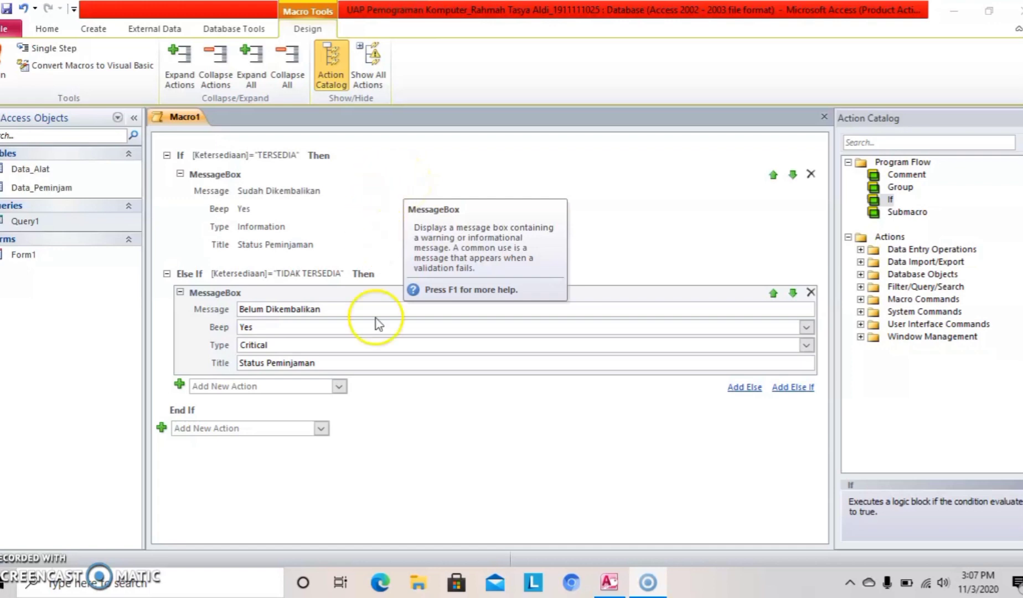
Run the status-message macro, saving it as Macro1 when prompted.
{"action": "left_click", "coordinate": [424, 411]}
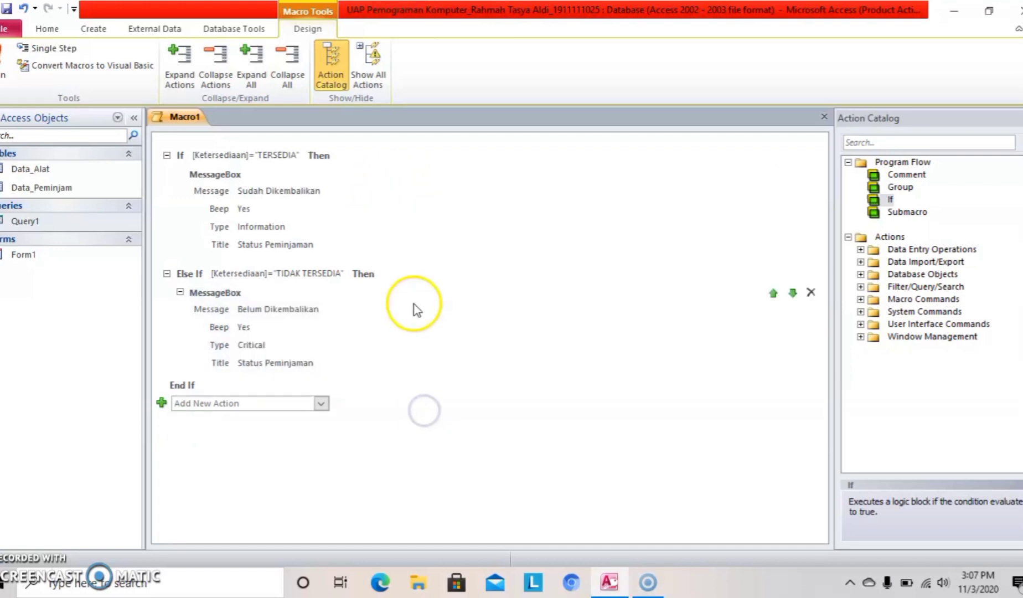
{"action": "left_click", "coordinate": [3, 77]}
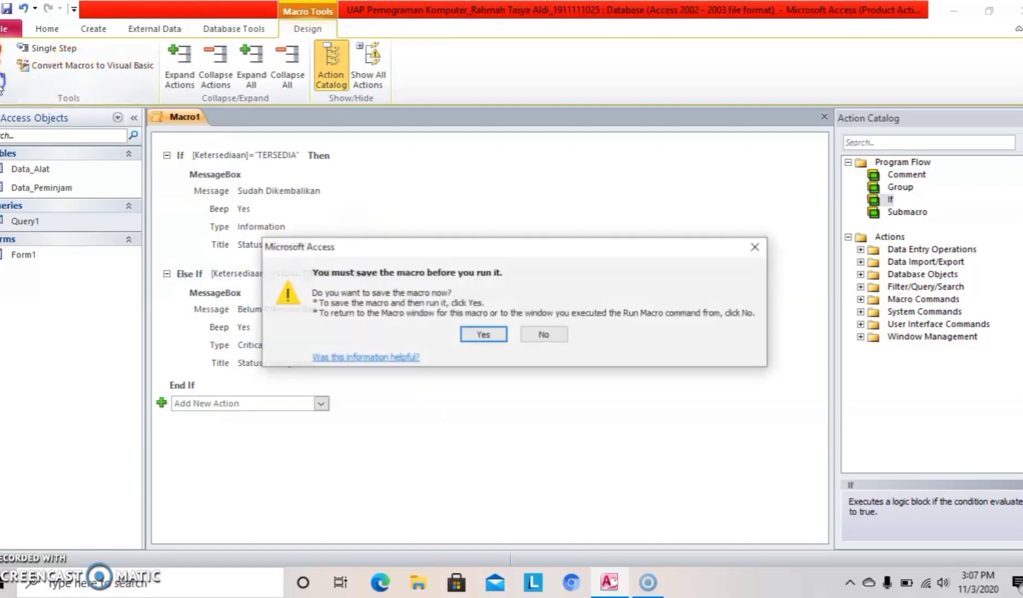
{"action": "left_click", "coordinate": [492, 333]}
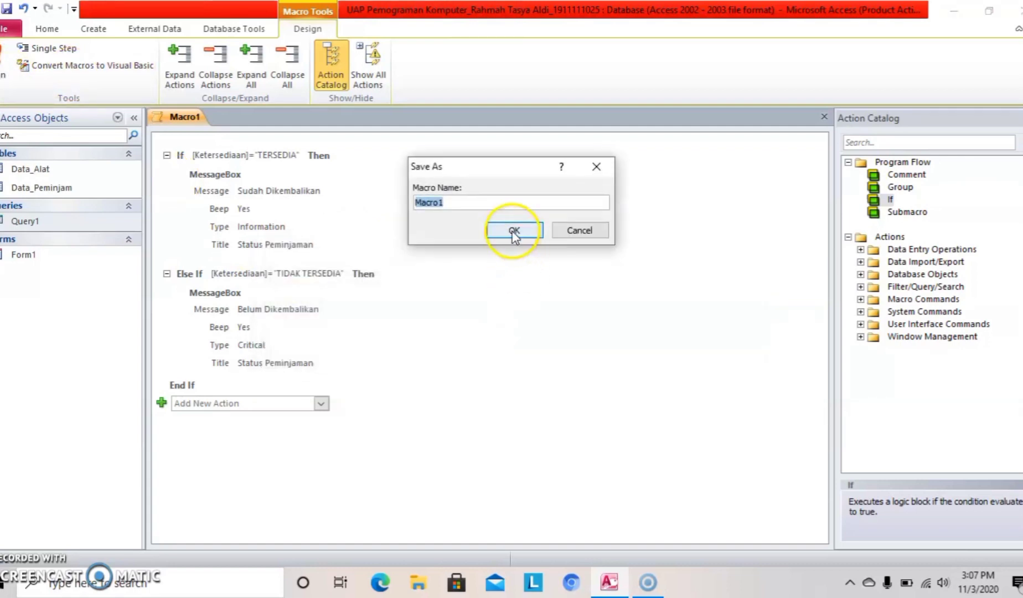
{"action": "left_click", "coordinate": [507, 229]}
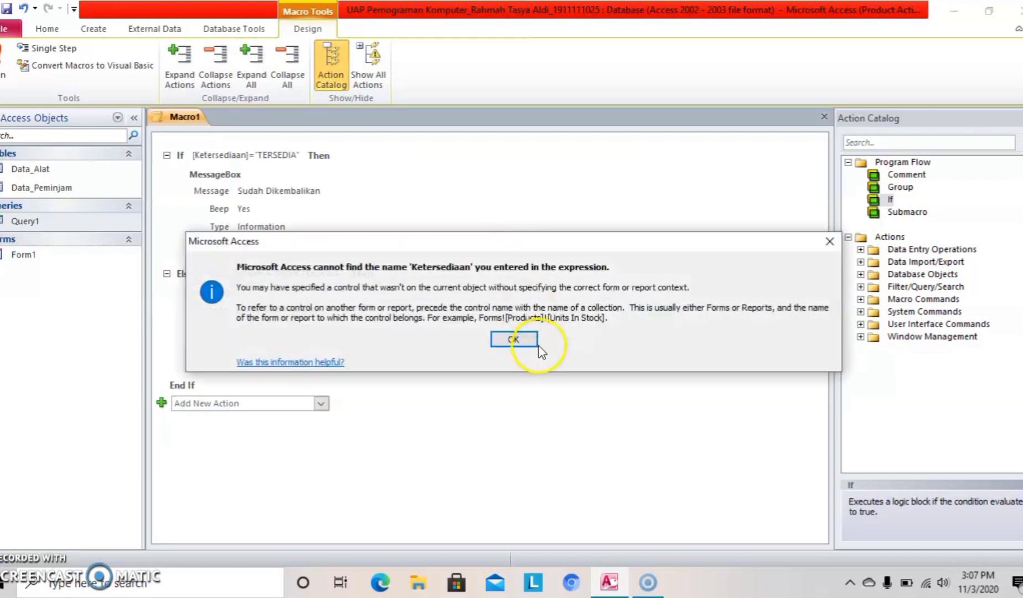
Dismiss the missing Ketersediaan error, stop all macros, and open Form1.
{"action": "left_click", "coordinate": [529, 345]}
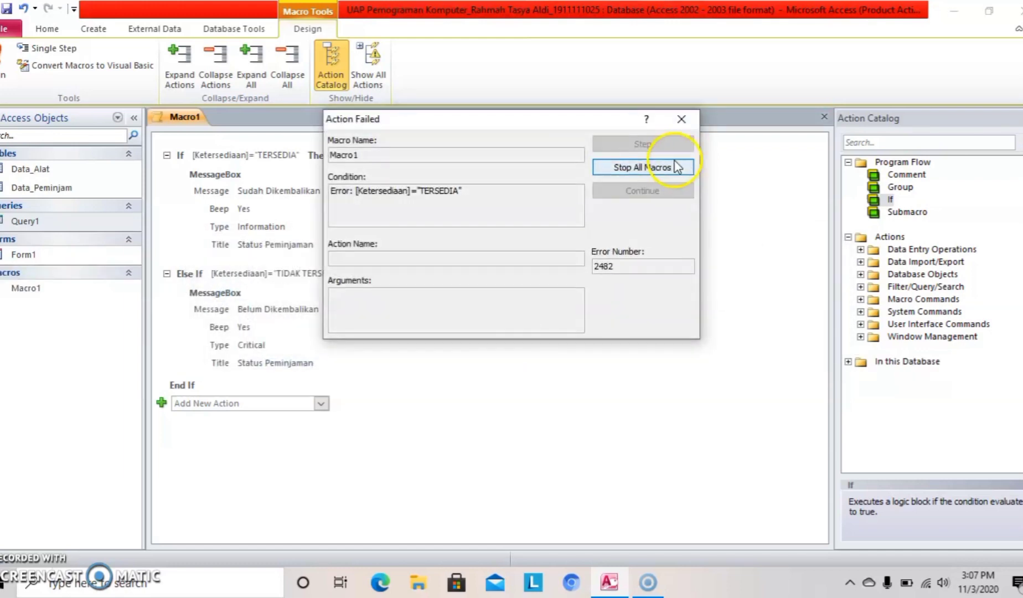
{"action": "left_click", "coordinate": [663, 168]}
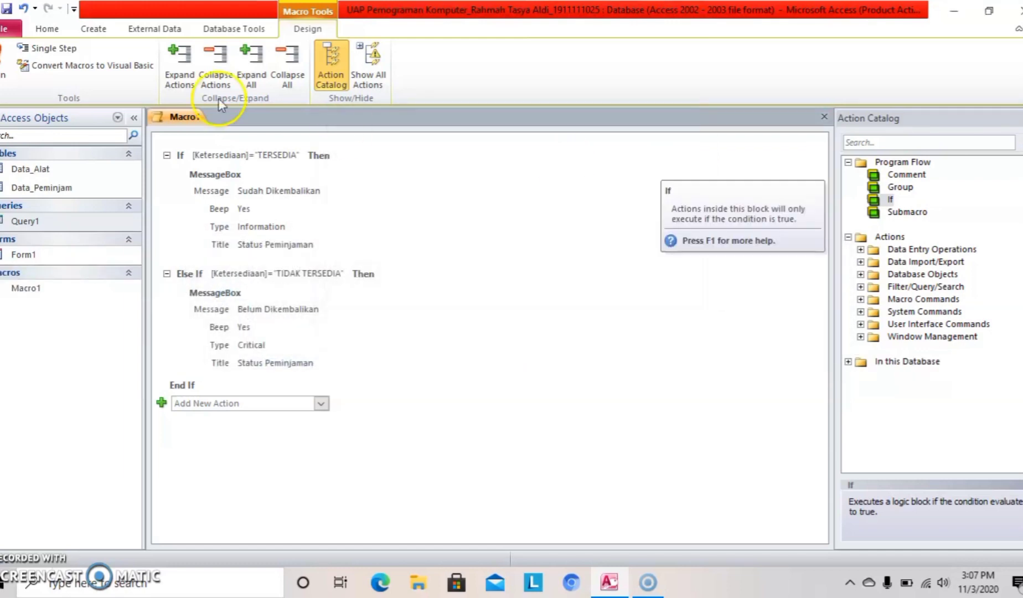
{"action": "double_click", "coordinate": [99, 254]}
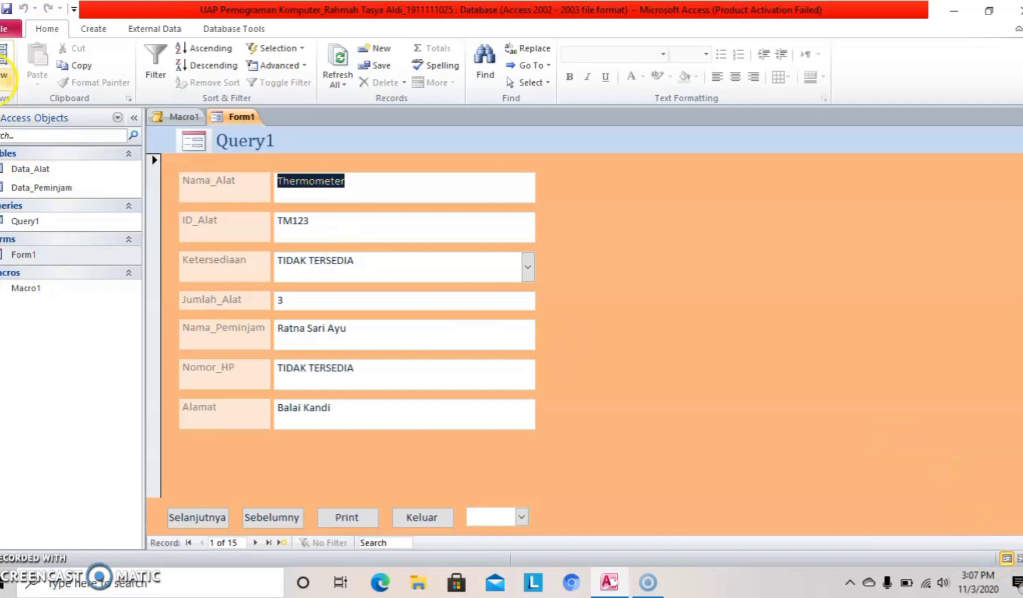
In Design view, add a footer button beside the combo box that runs Macro1, keeping its picture.
{"action": "left_click", "coordinate": [5, 74]}
{"action": "left_click", "coordinate": [44, 179]}
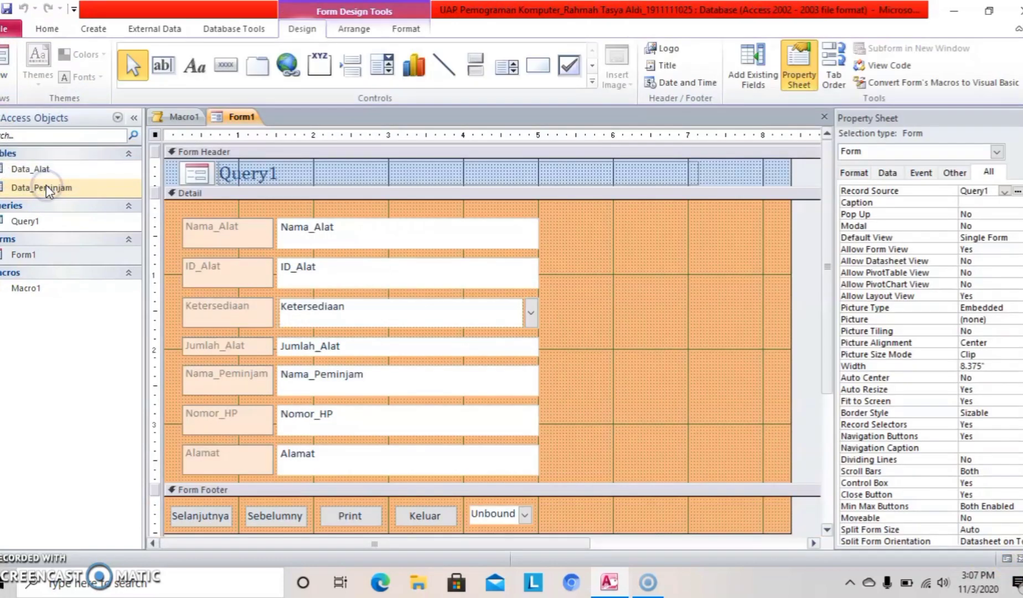
{"action": "left_click", "coordinate": [225, 67]}
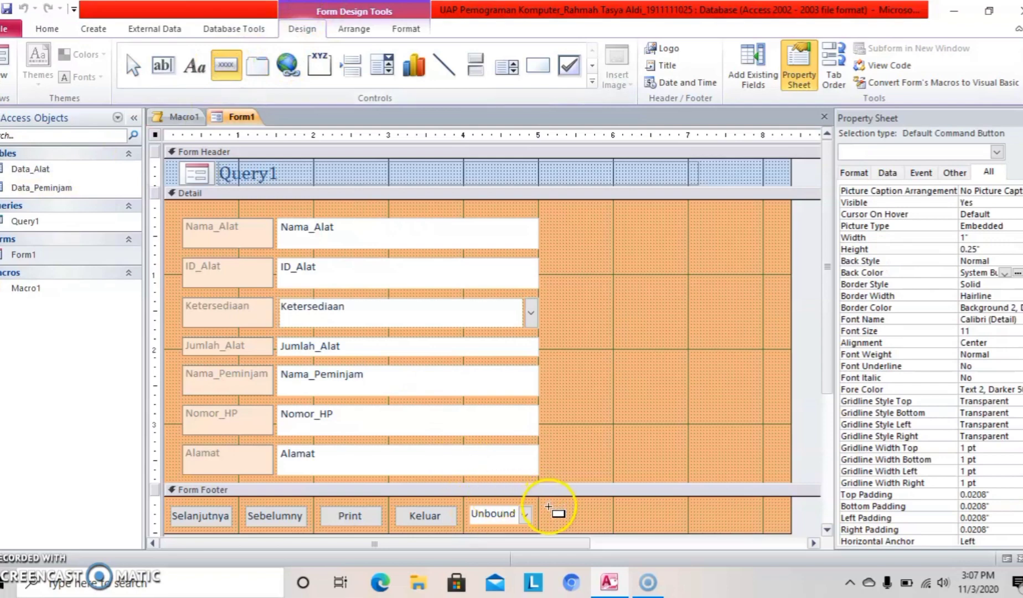
{"action": "left_click_drag", "start_coordinate": [549, 508], "coordinate": [599, 525]}
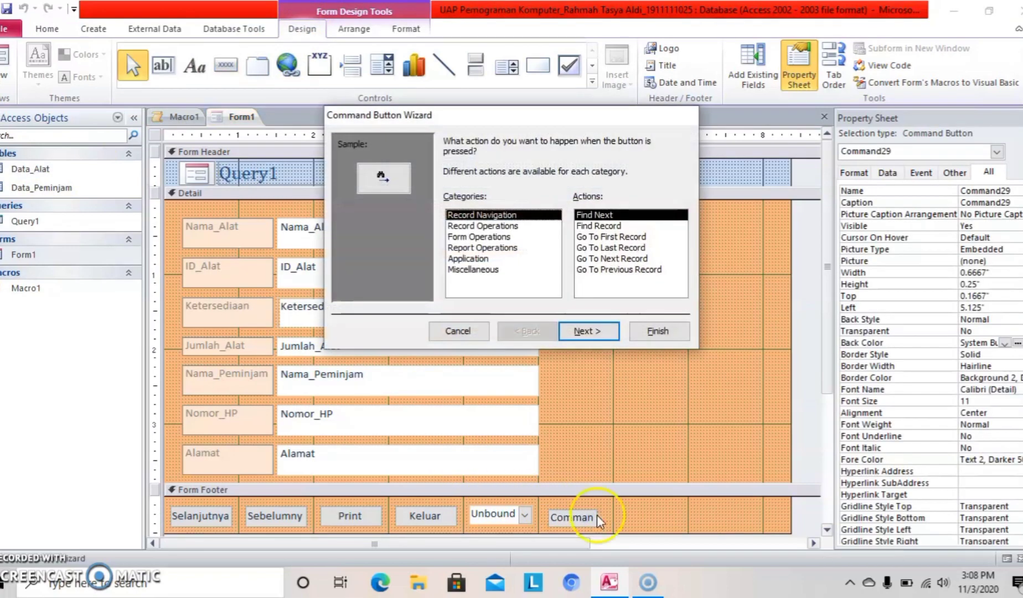
{"action": "left_click", "coordinate": [491, 272]}
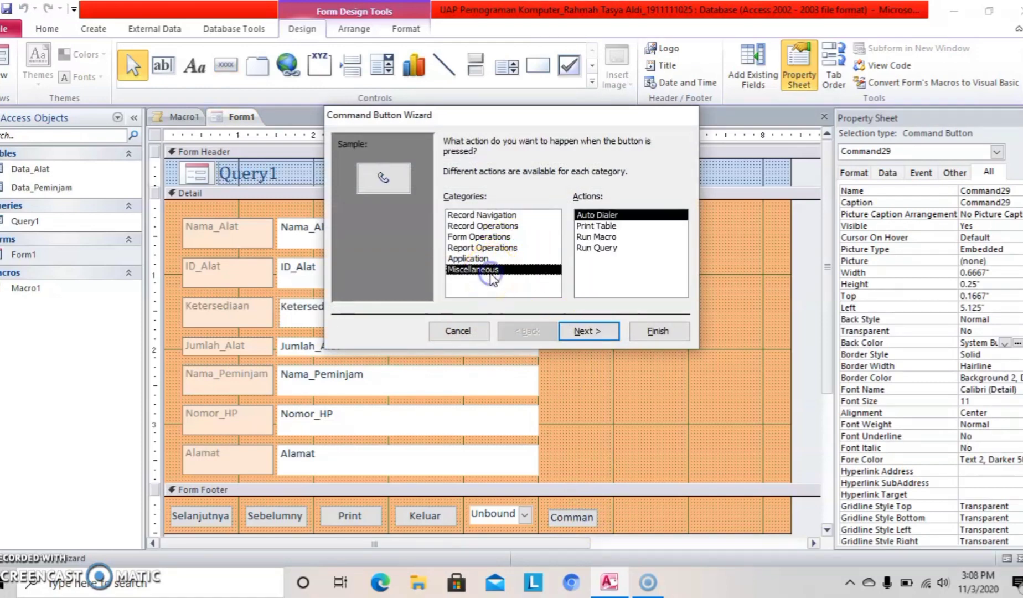
{"action": "left_click", "coordinate": [601, 237]}
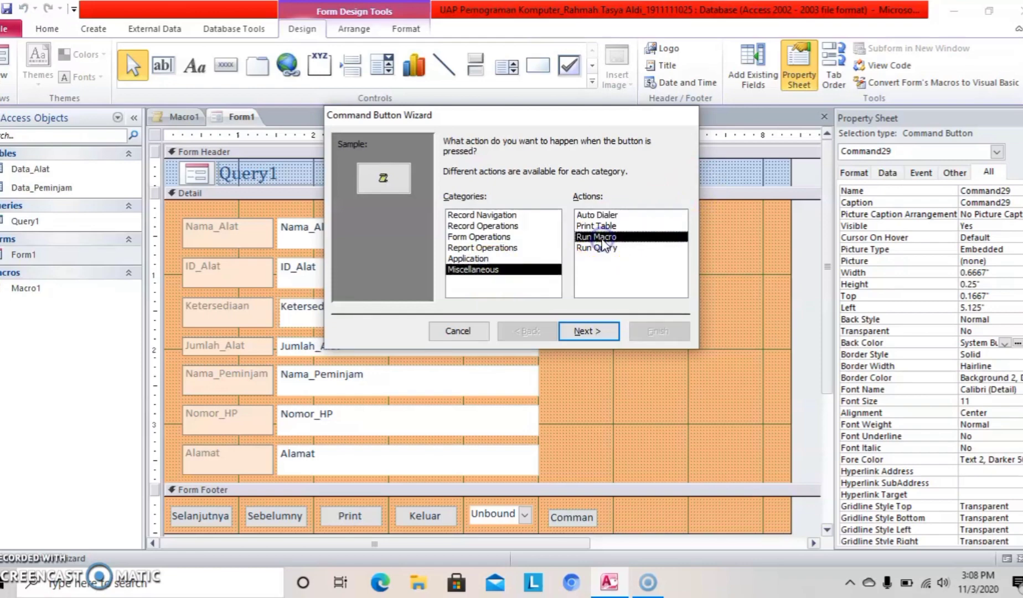
{"action": "left_click", "coordinate": [603, 328]}
{"action": "left_click", "coordinate": [603, 329]}
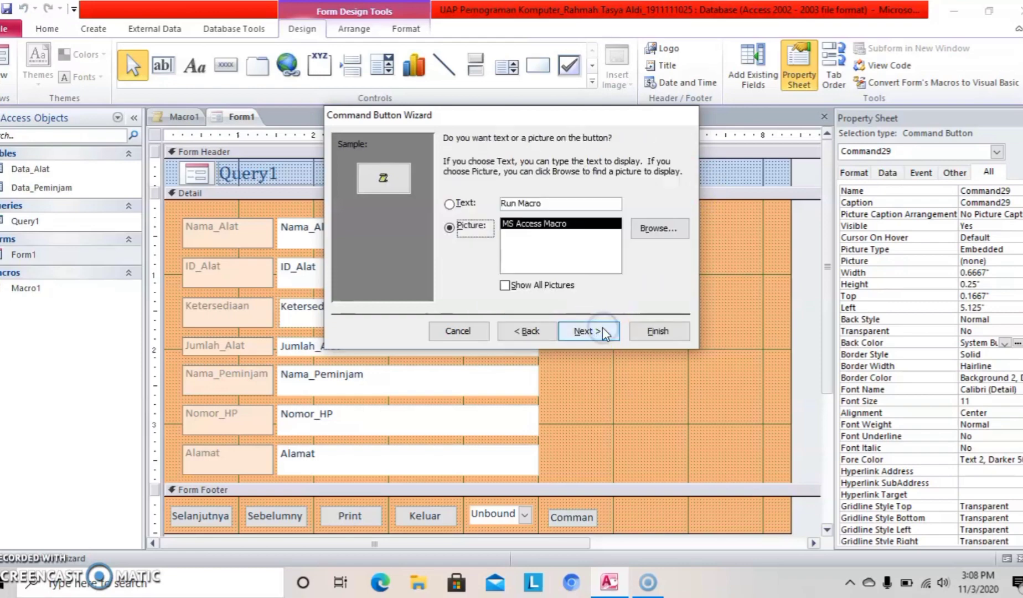
{"action": "left_click", "coordinate": [601, 328]}
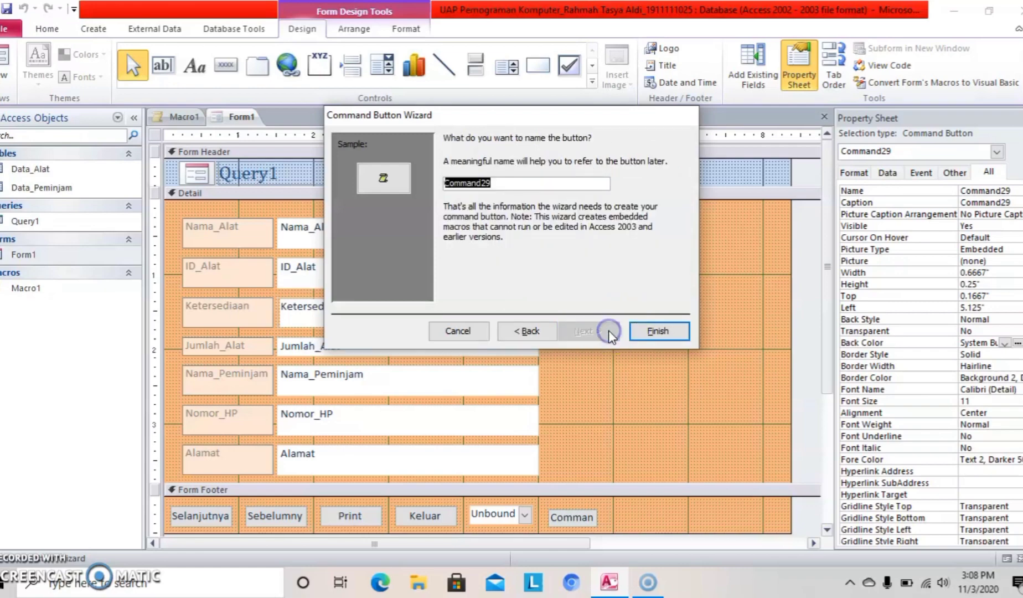
{"action": "left_click", "coordinate": [655, 332]}
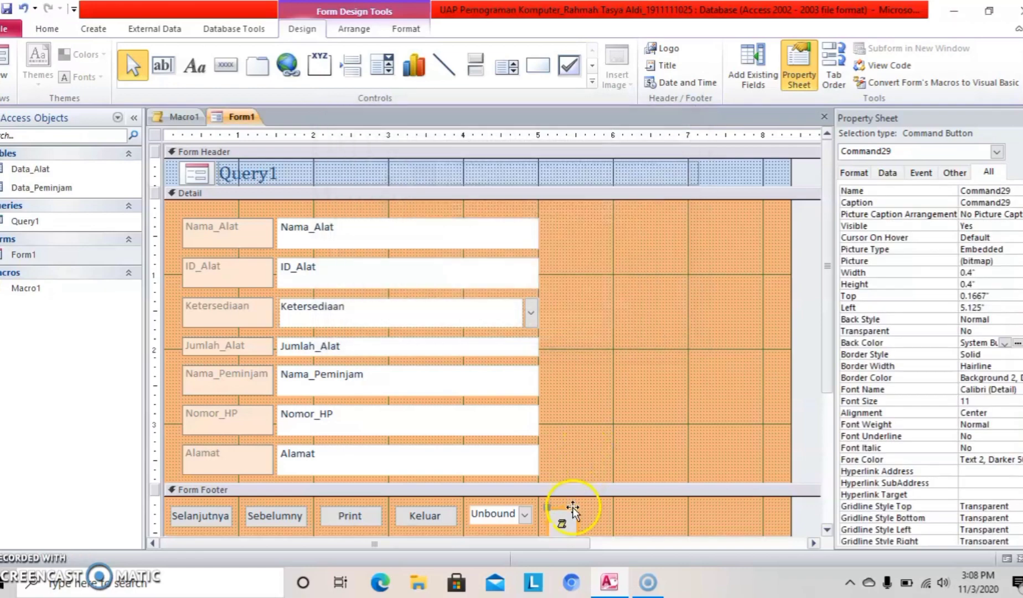
Nudge the Command29 icon button up to Top 0.0833" and switch back to Form View.
{"action": "left_click", "coordinate": [550, 507]}
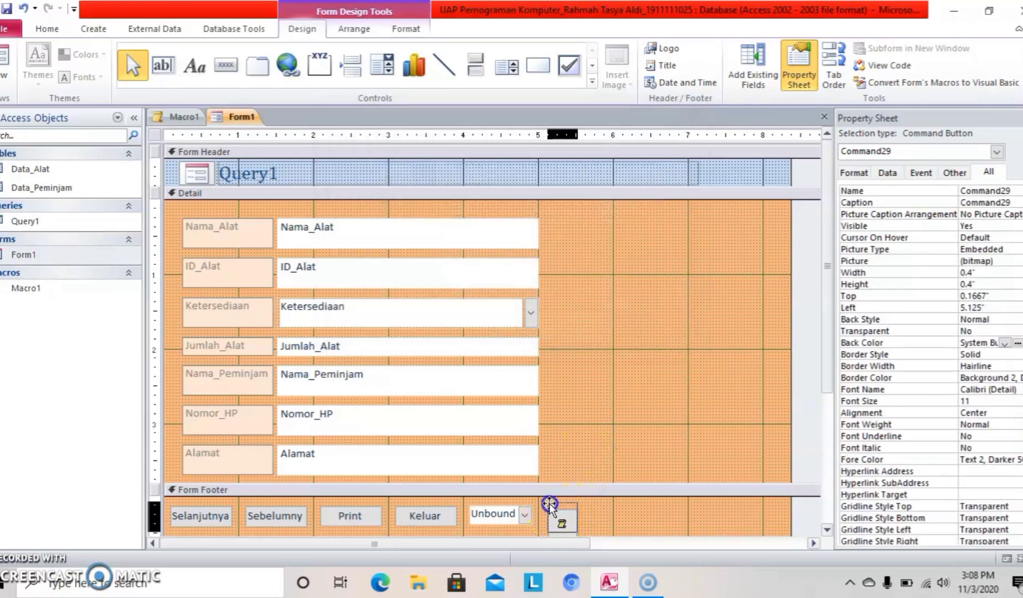
{"action": "left_click_drag", "start_coordinate": [550, 502], "coordinate": [550, 502]}
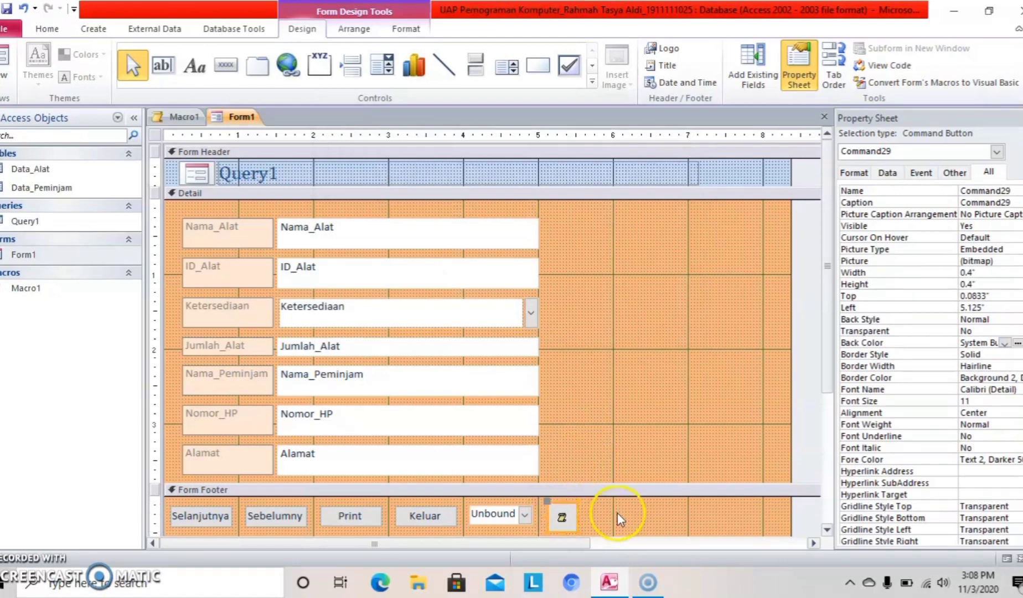
{"action": "left_click", "coordinate": [1006, 561]}
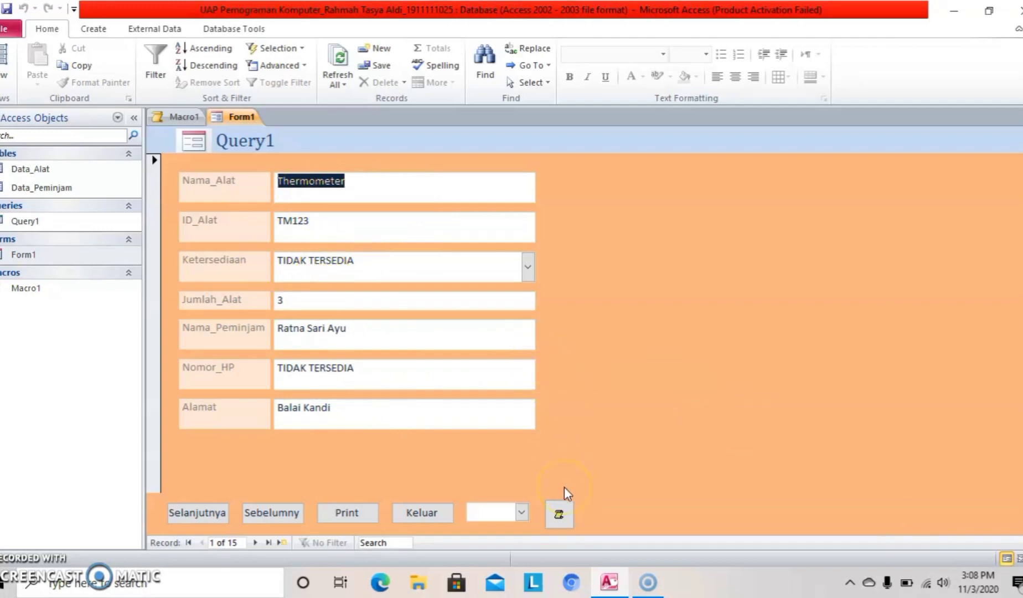
Test the status button: Belum Dikembalikan on record 1, Sudah Dikembalikan on record 2.
{"action": "left_click", "coordinate": [560, 513]}
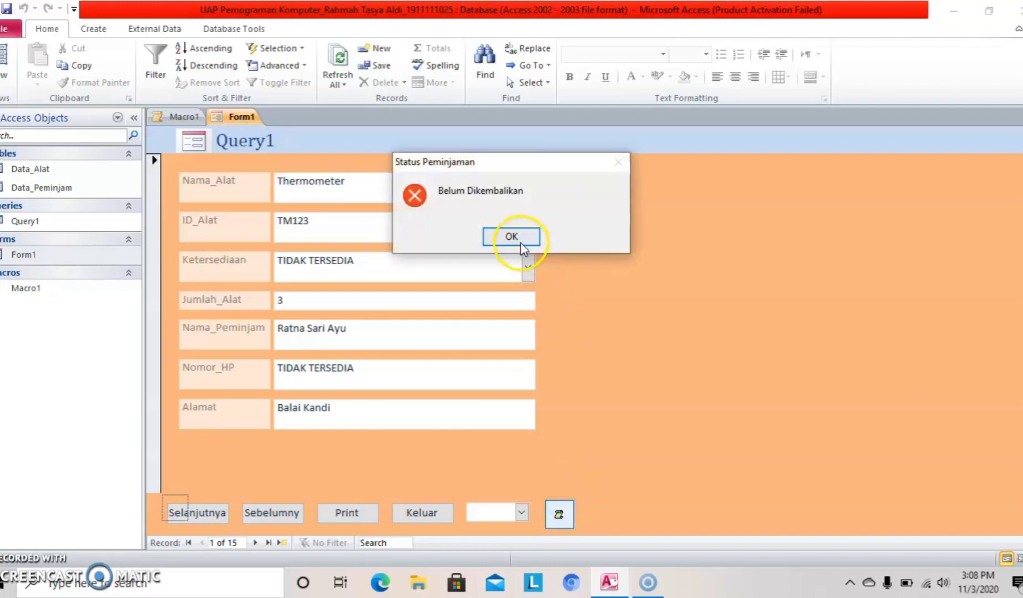
{"action": "left_click", "coordinate": [515, 239]}
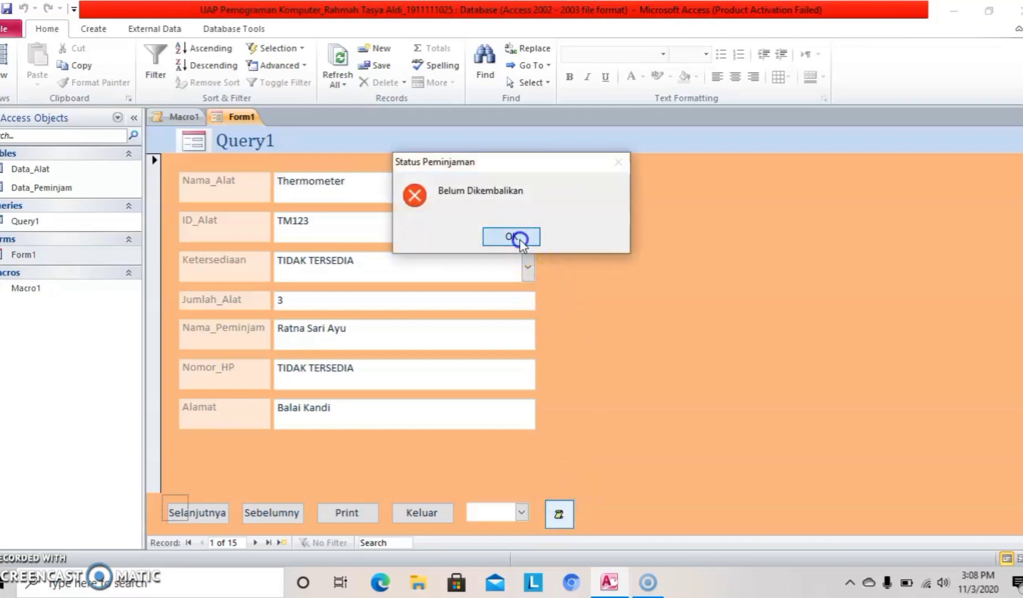
{"action": "left_click", "coordinate": [227, 517]}
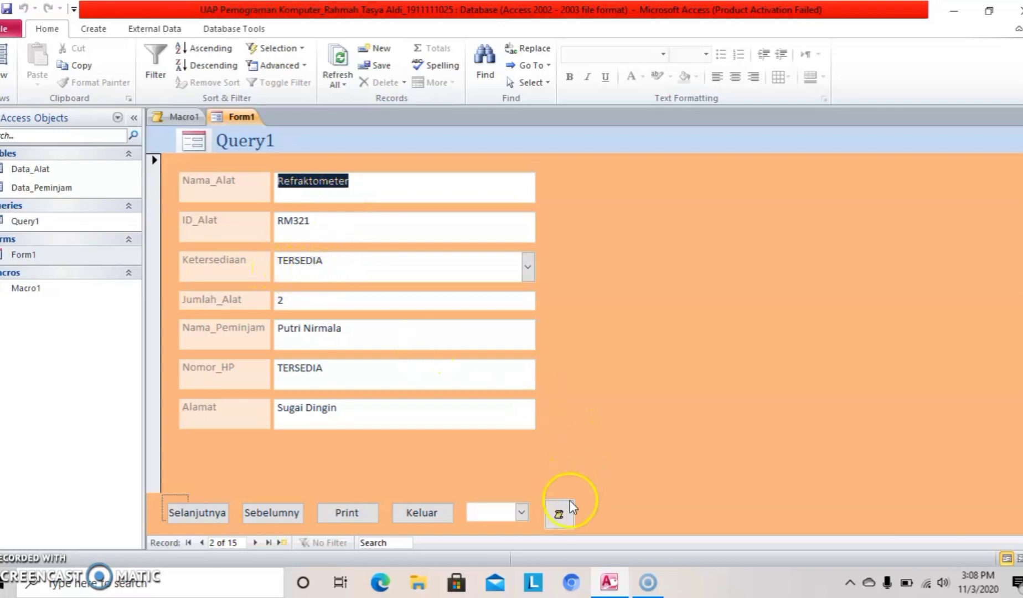
{"action": "left_click", "coordinate": [559, 514]}
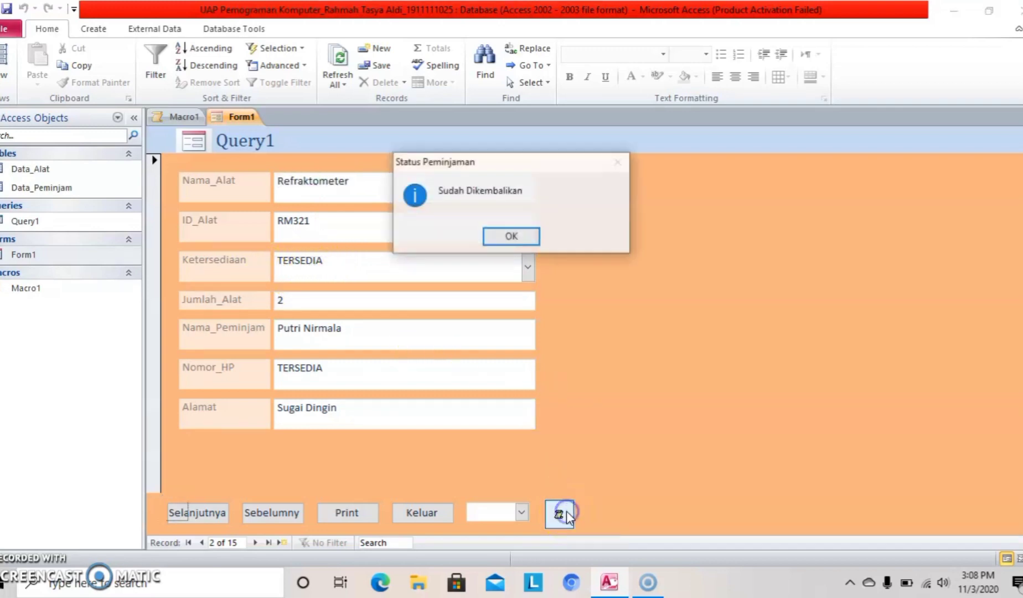
{"action": "left_click", "coordinate": [512, 232]}
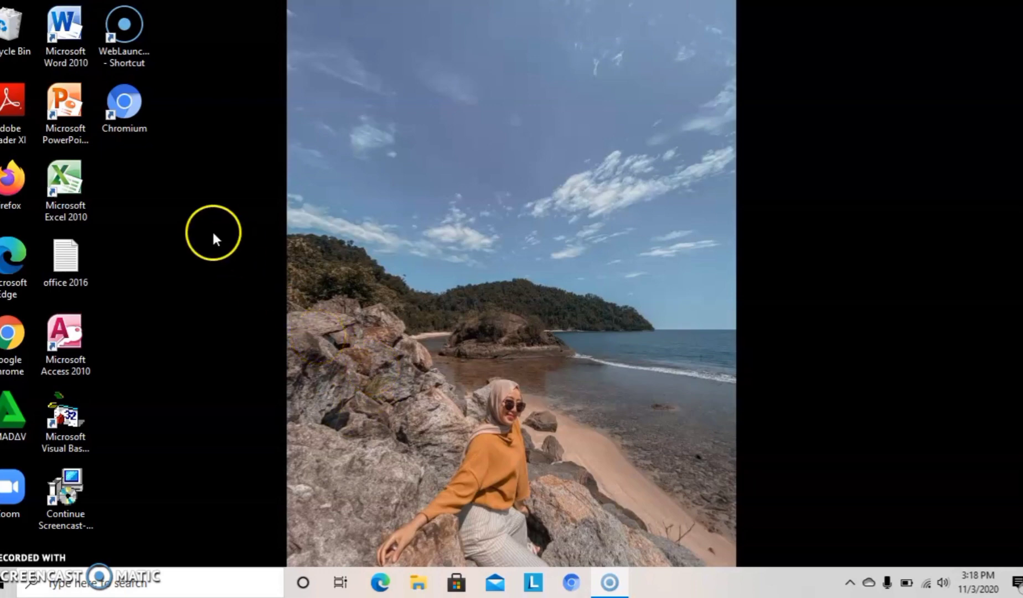
Launch Visual Basic 6.0 from the desktop and dismiss the Data View automation error.
{"action": "left_click", "coordinate": [72, 436]}
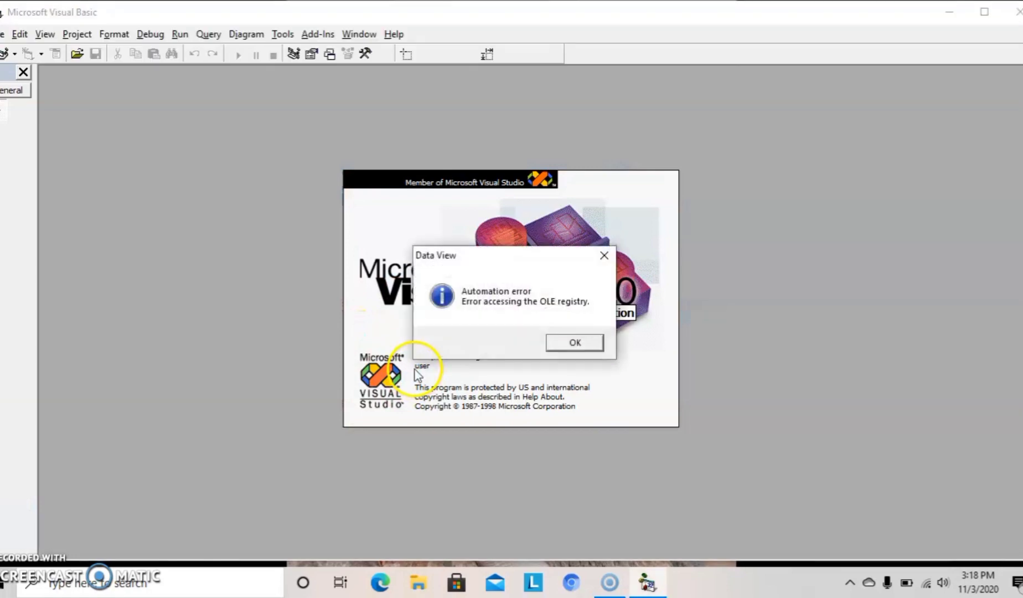
{"action": "left_click", "coordinate": [583, 346]}
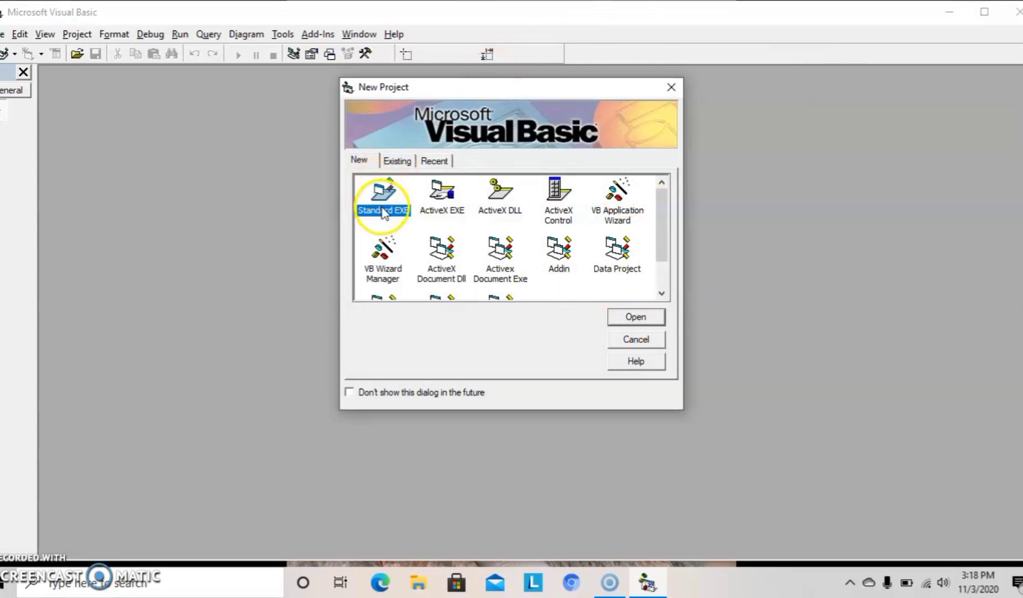
Start a Standard EXE project and enlarge Form1 to 20490 x 11520 in a maximized designer.
{"action": "left_click", "coordinate": [636, 318]}
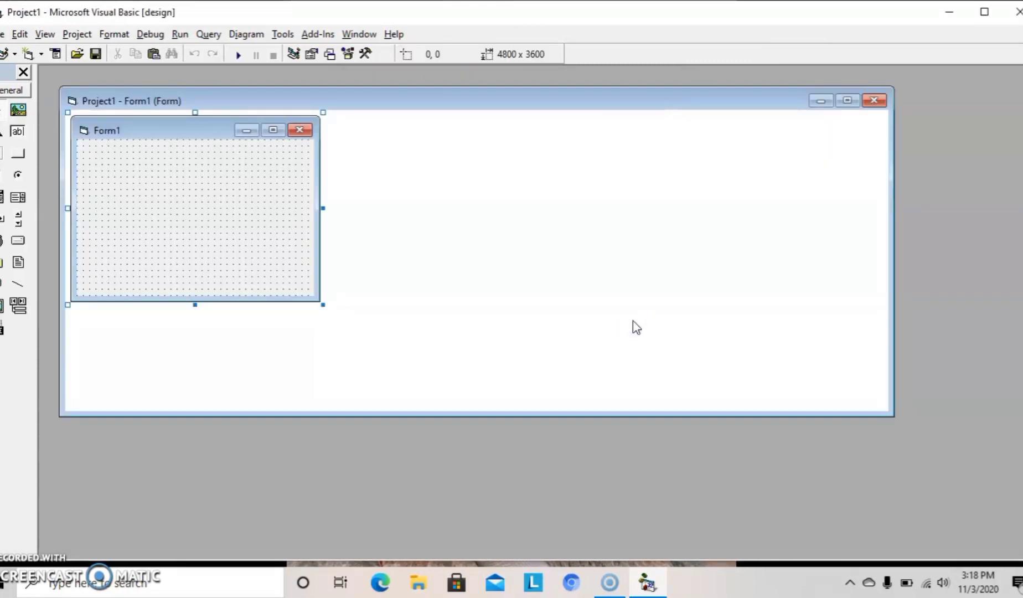
{"action": "left_click", "coordinate": [271, 190]}
{"action": "left_click_drag", "start_coordinate": [324, 304], "coordinate": [882, 427]}
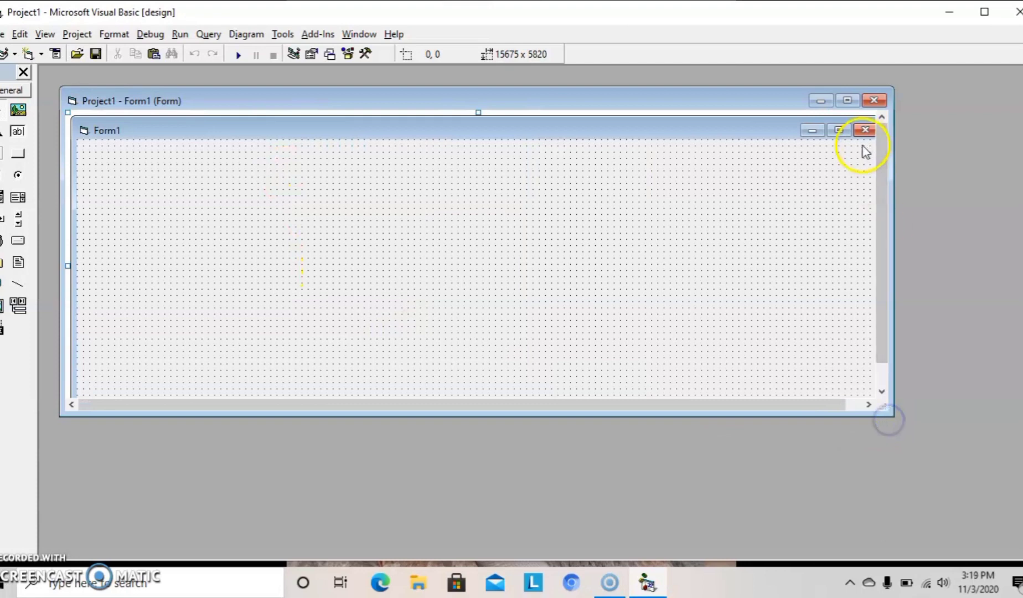
{"action": "left_click", "coordinate": [848, 100]}
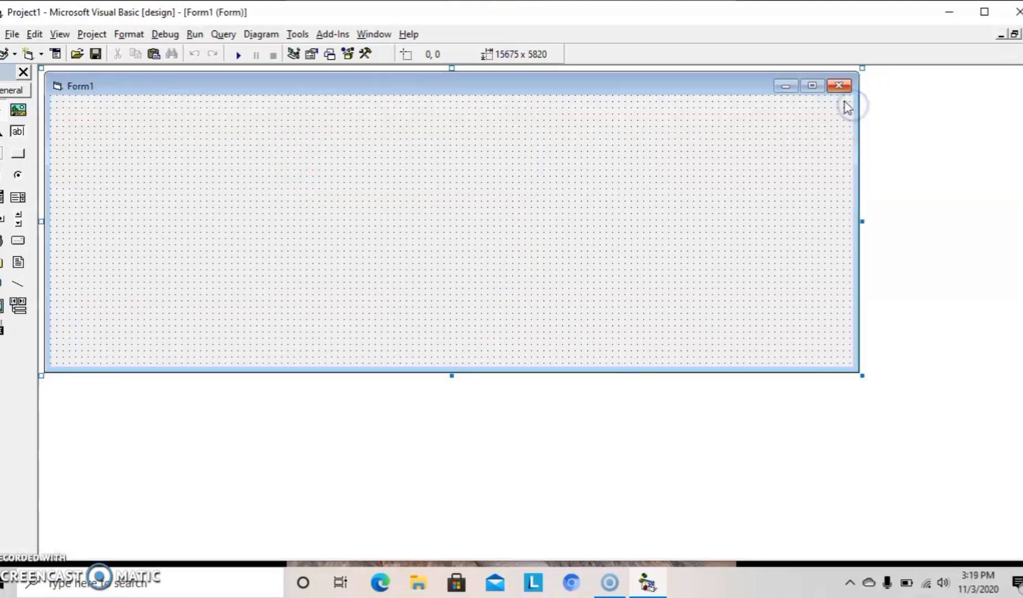
{"action": "left_click", "coordinate": [812, 86]}
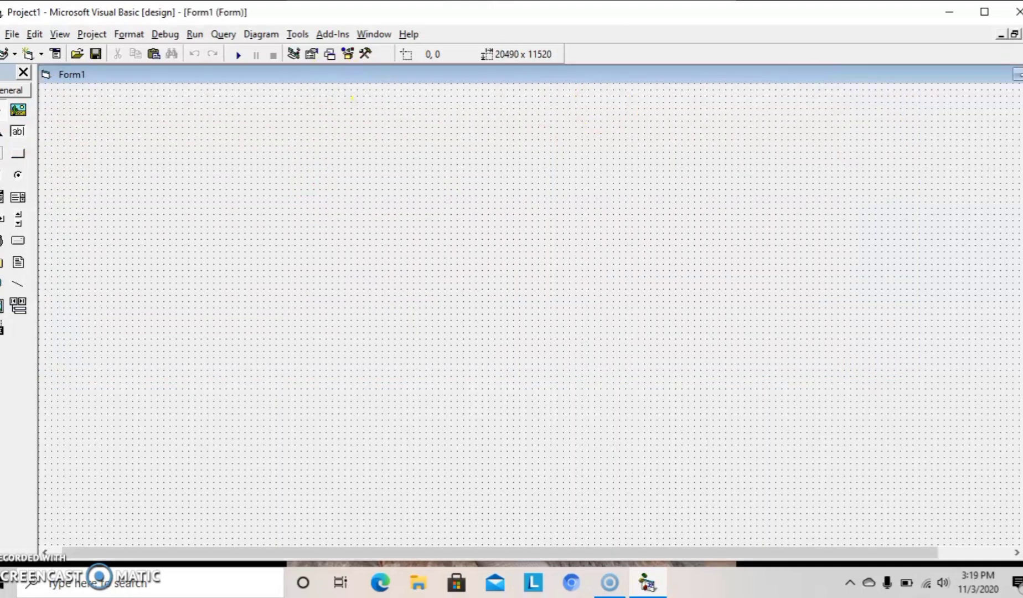
{"action": "left_click", "coordinate": [17, 173]}
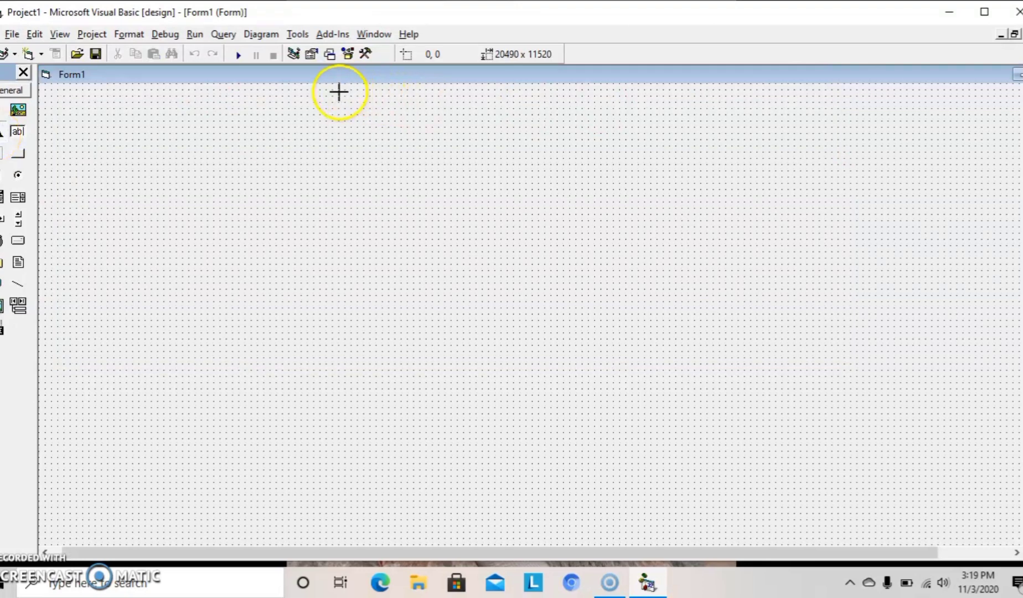
Draw Label1, 3735 x 615 at 5760, 120, then right-click the form.
{"action": "left_click_drag", "start_coordinate": [339, 90], "coordinate": [535, 123]}
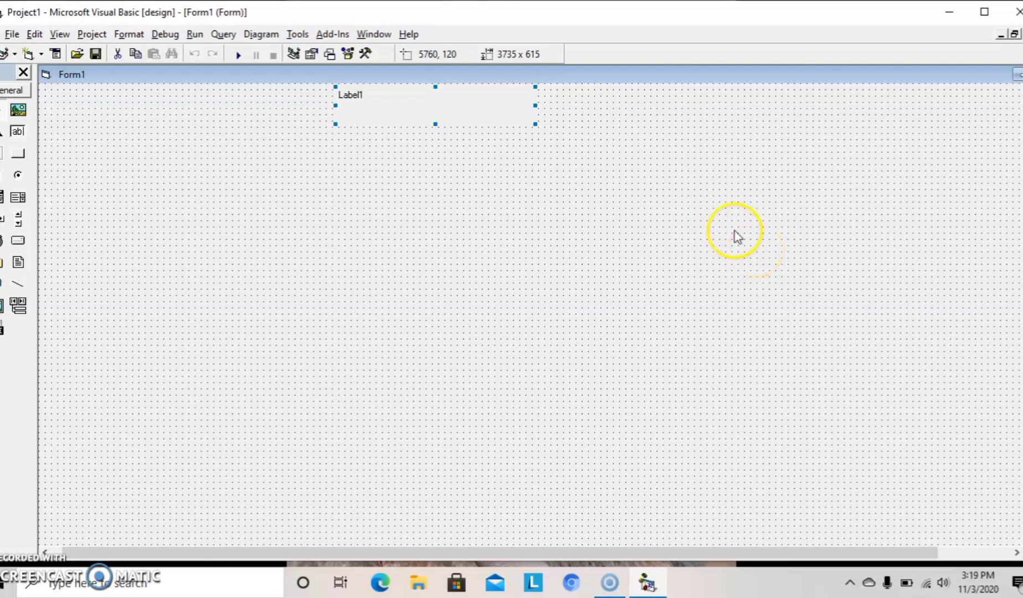
{"action": "right_click", "coordinate": [766, 135]}
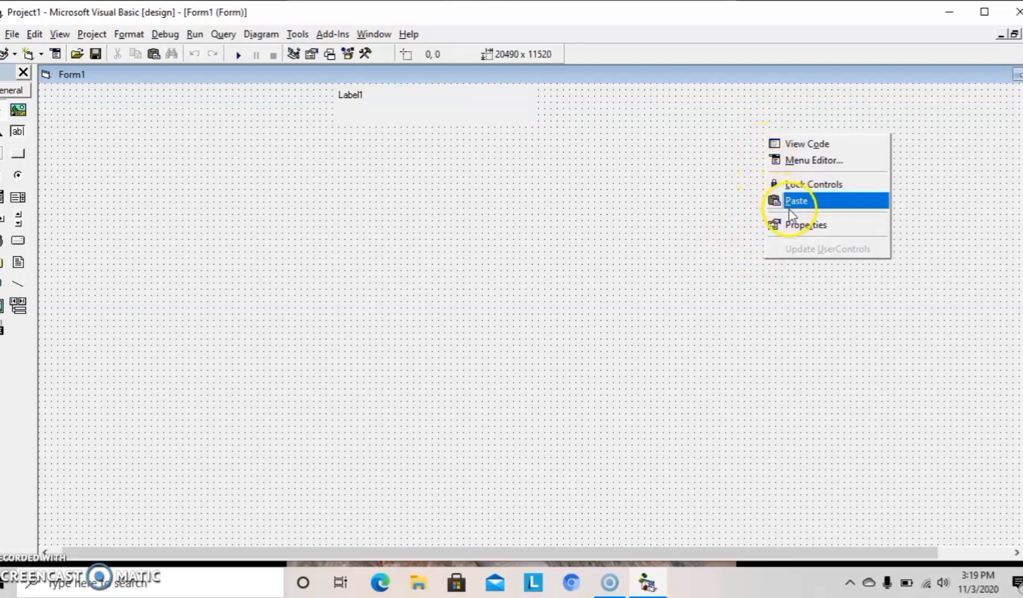
Set Form1's BackColor to the Button Dark Shadow system colour, after trying Application Workspace and Button Shadow.
{"action": "left_click", "coordinate": [791, 224]}
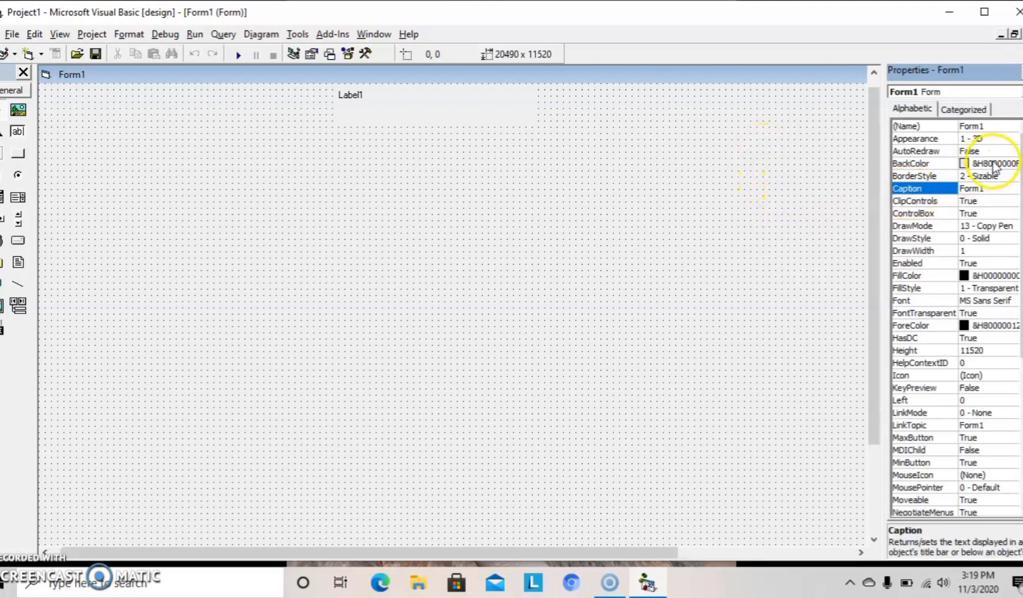
{"action": "left_click", "coordinate": [941, 163]}
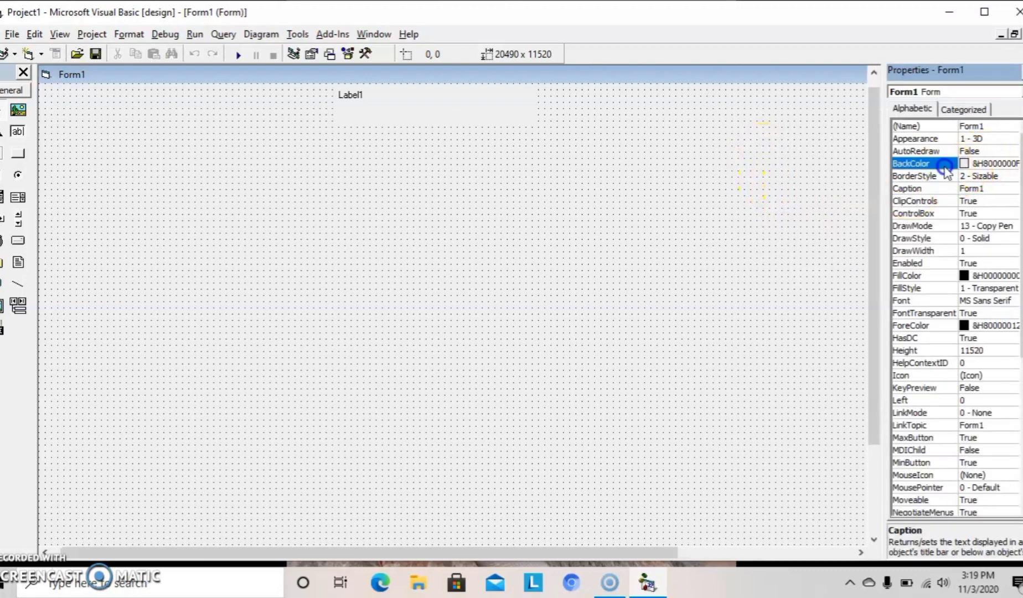
{"action": "left_click", "coordinate": [1012, 163]}
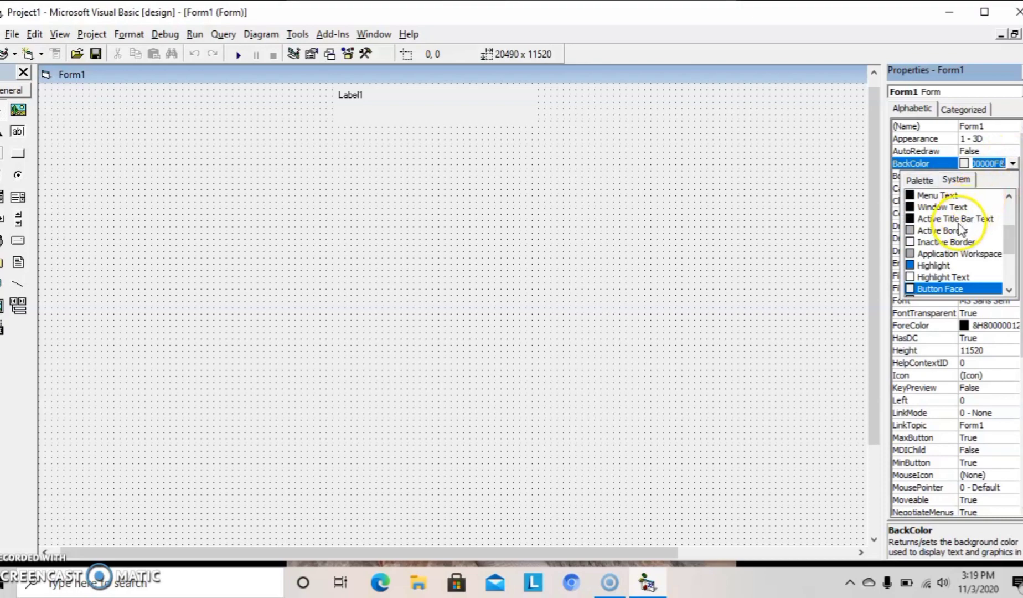
{"action": "left_click", "coordinate": [947, 255]}
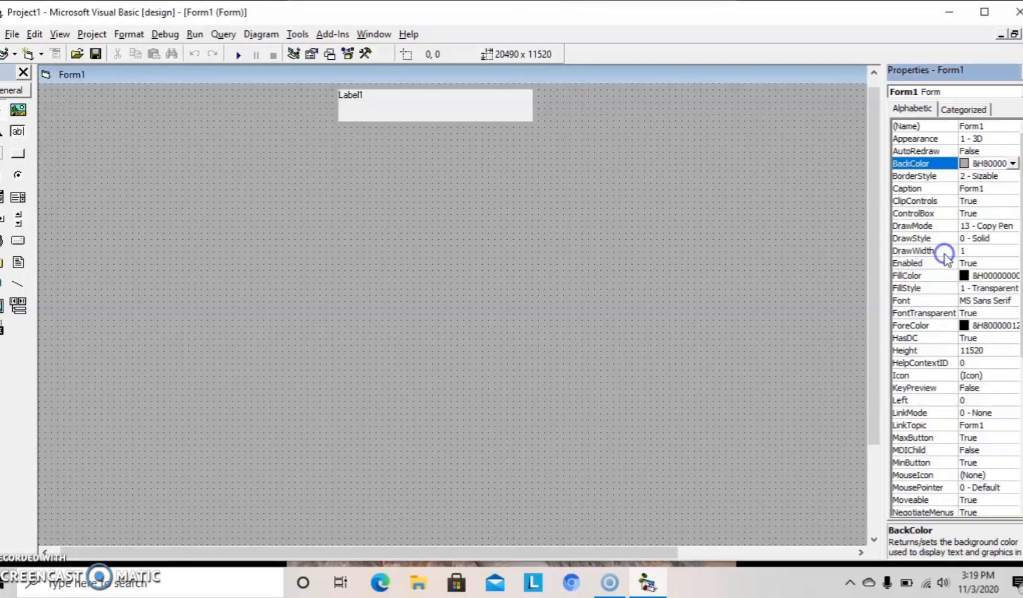
{"action": "left_click", "coordinate": [1013, 164]}
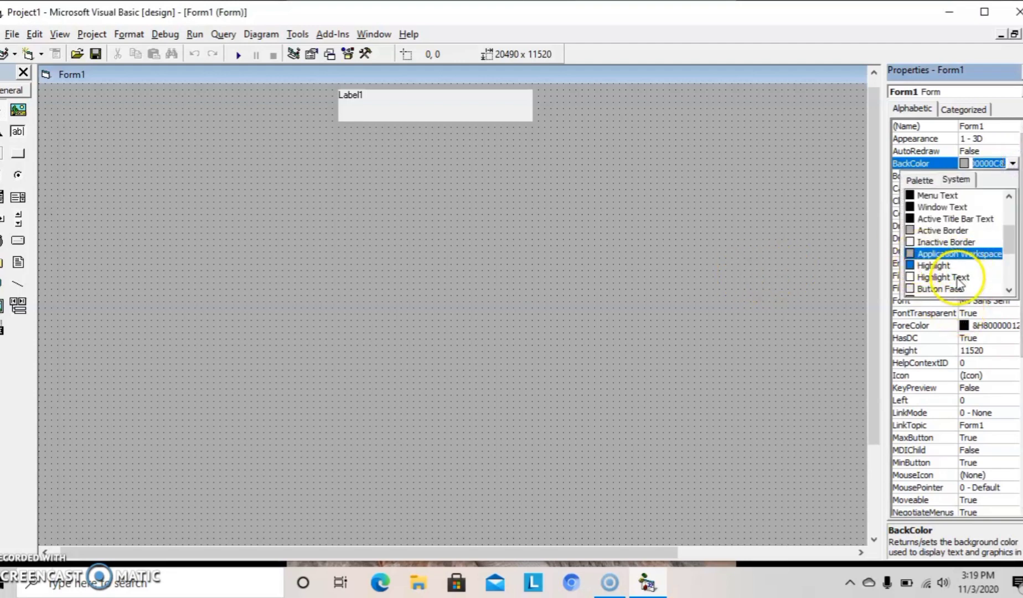
{"action": "left_click_drag", "start_coordinate": [1008, 230], "coordinate": [1009, 263]}
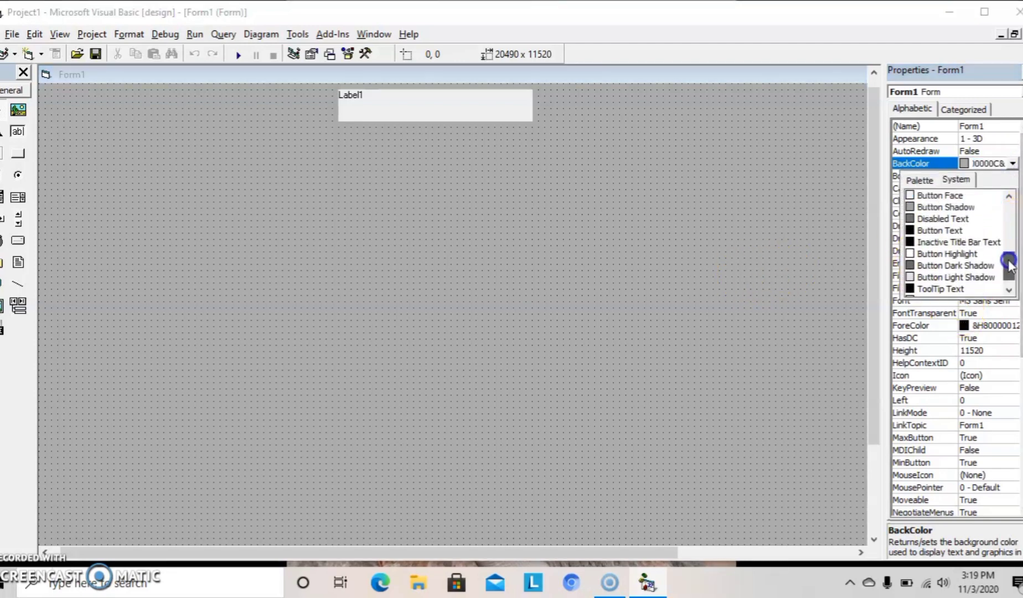
{"action": "left_click", "coordinate": [926, 209]}
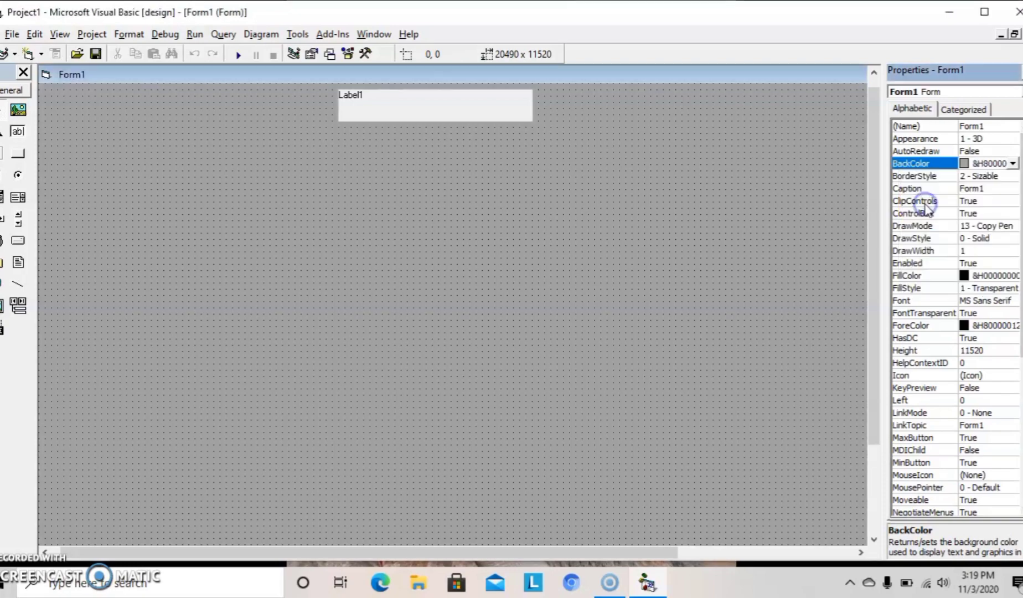
{"action": "left_click", "coordinate": [1012, 164]}
{"action": "left_click", "coordinate": [964, 265]}
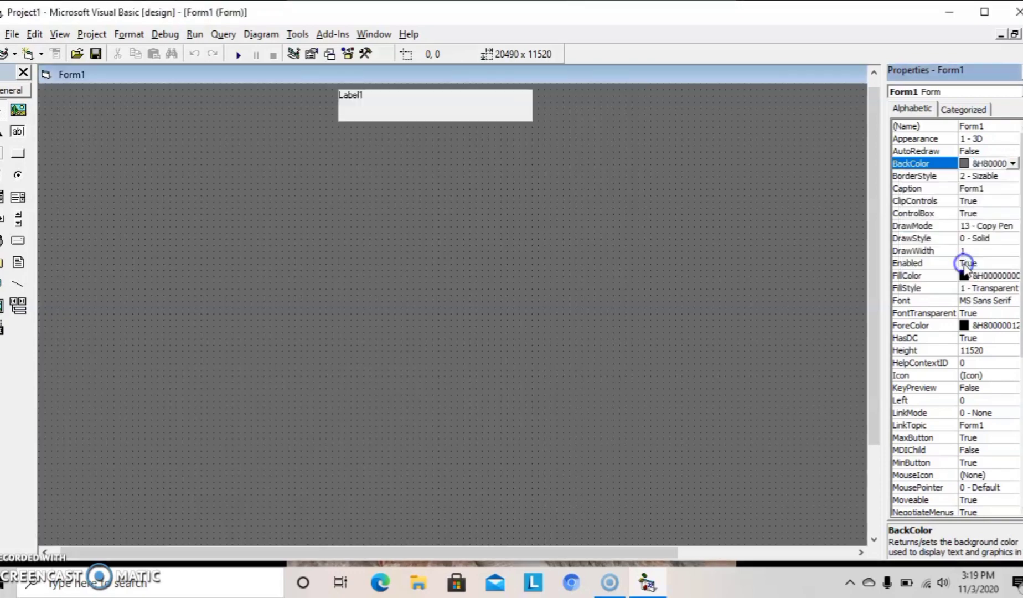